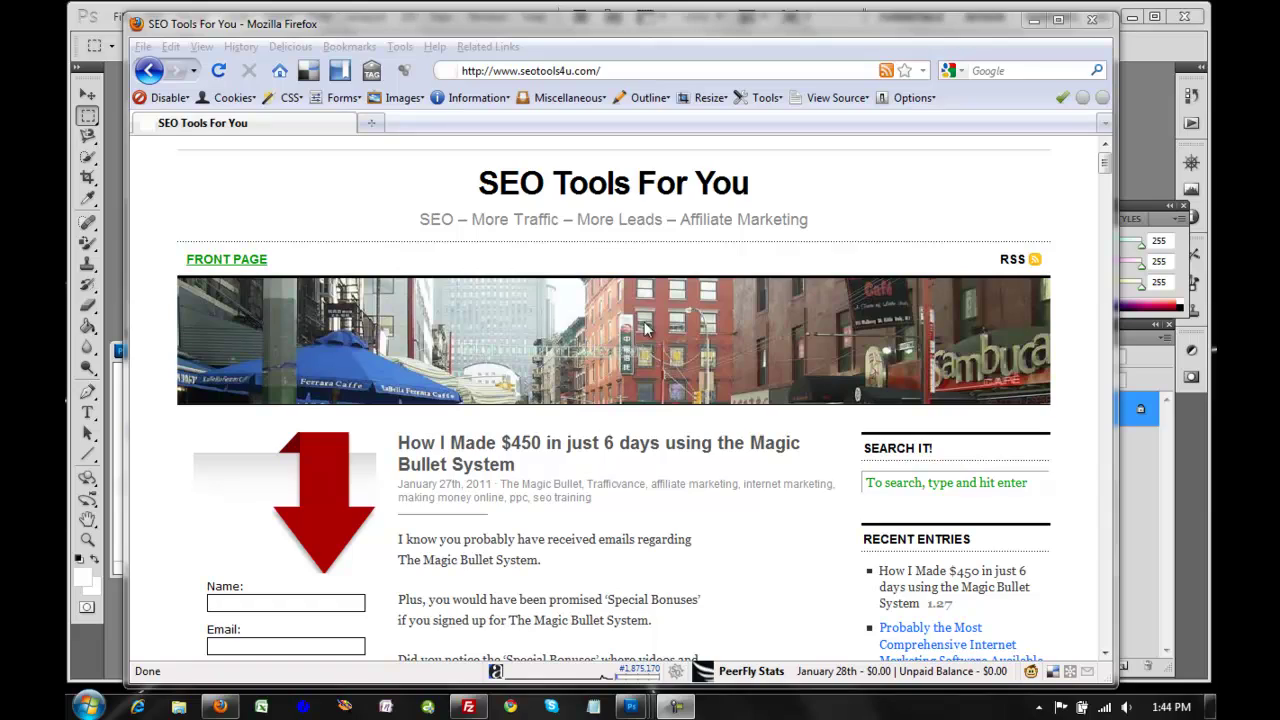
Look over the SEO Tools For You front page, including its web address, header image and sign-up form.
{"action": "left_click_drag", "start_coordinate": [1105, 162], "coordinate": [1107, 645]}
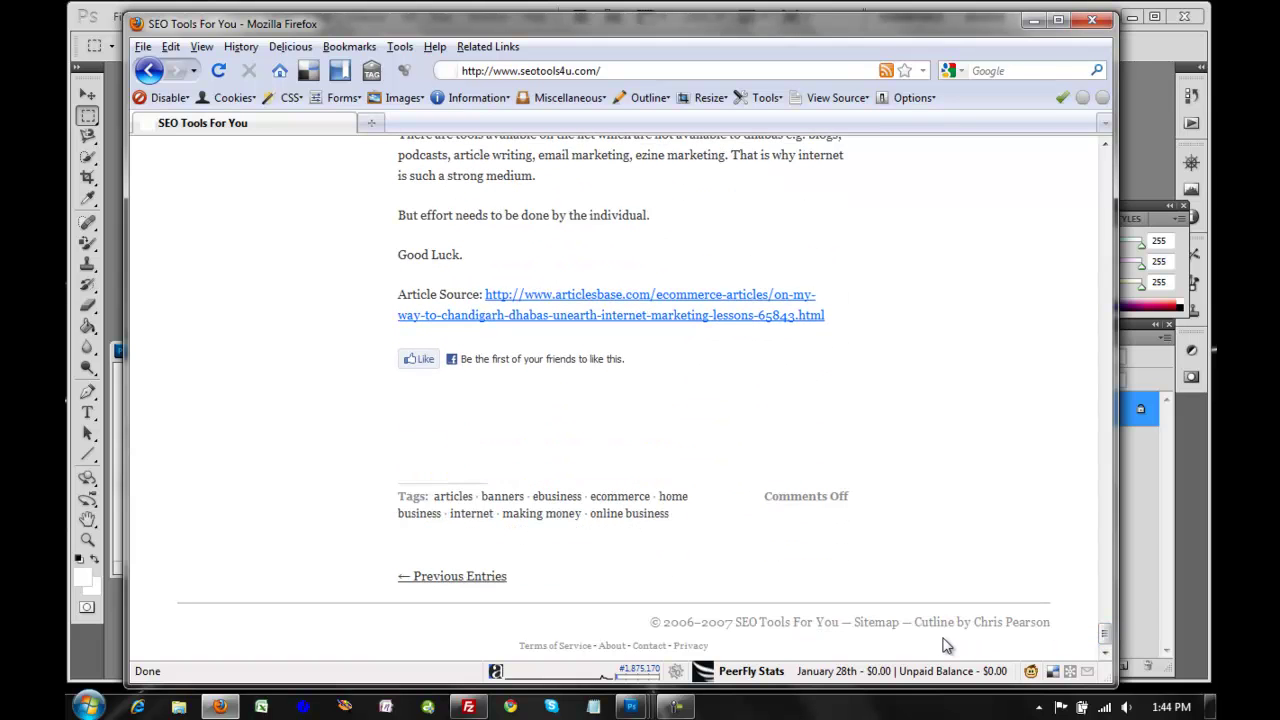
{"action": "left_click_drag", "start_coordinate": [1105, 636], "coordinate": [1106, 164]}
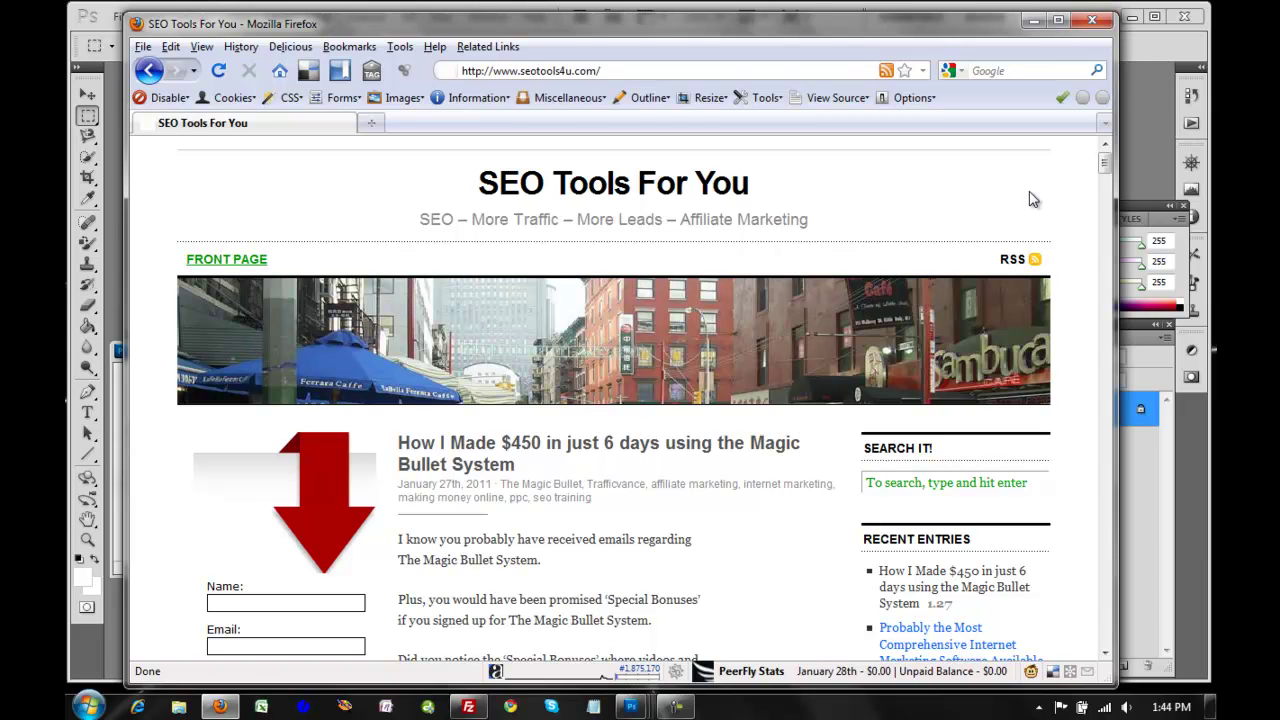
{"action": "left_click_drag", "start_coordinate": [652, 72], "coordinate": [462, 72]}
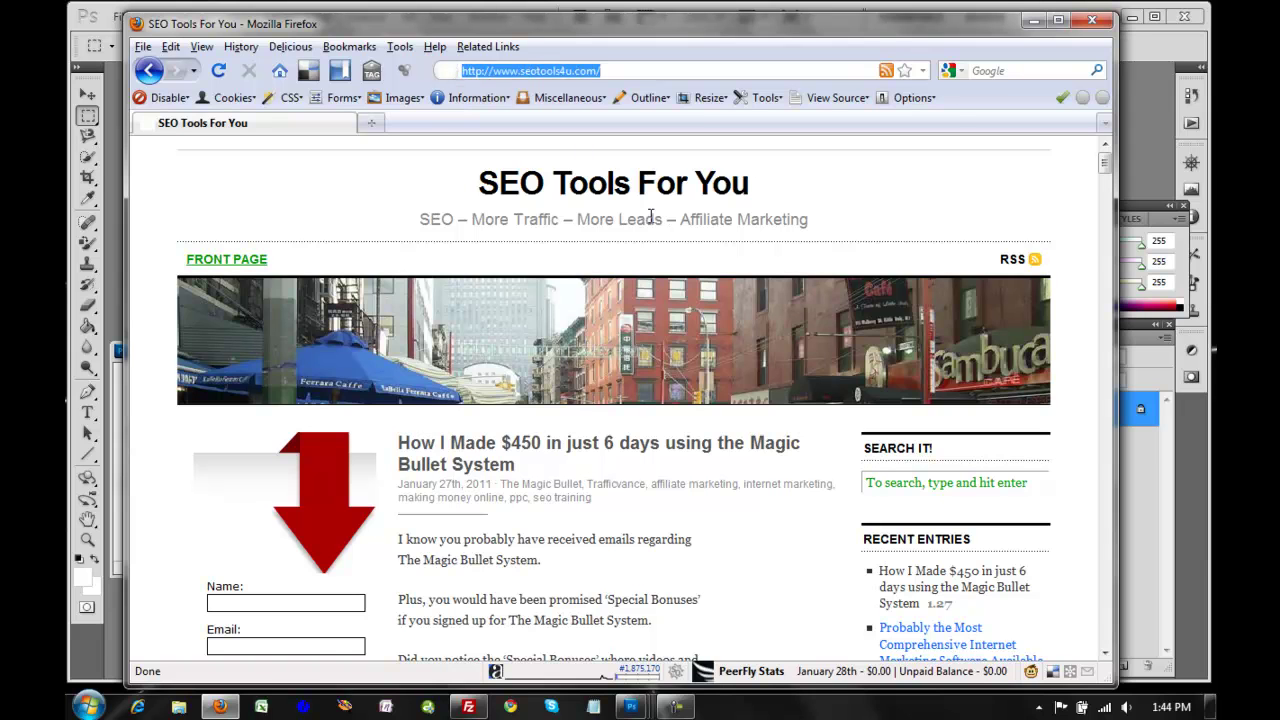
{"action": "left_click", "coordinate": [162, 545]}
{"action": "scroll", "coordinate": [162, 530], "scroll_direction": "down", "scroll_amount": 4}
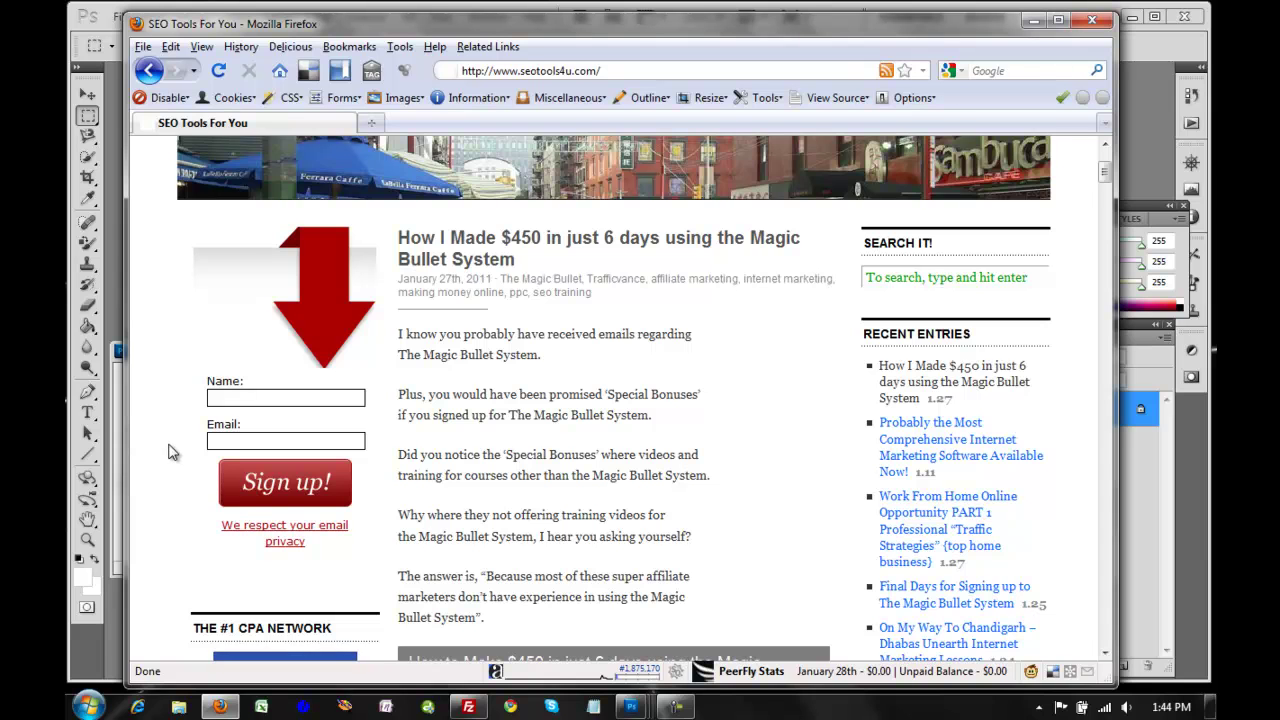
{"action": "scroll", "coordinate": [168, 452], "scroll_direction": "up", "scroll_amount": 4}
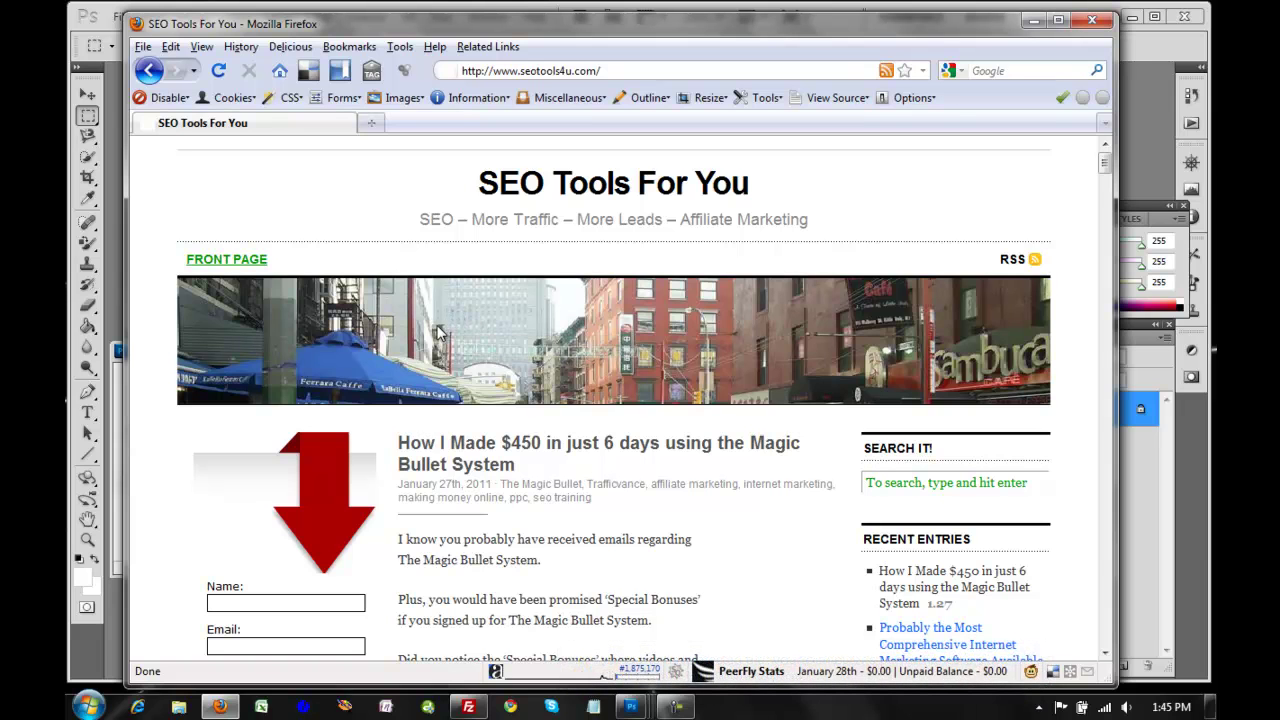
View the header image on the Magic Bullet System post's page, and return to the front page.
{"action": "left_click", "coordinate": [465, 452]}
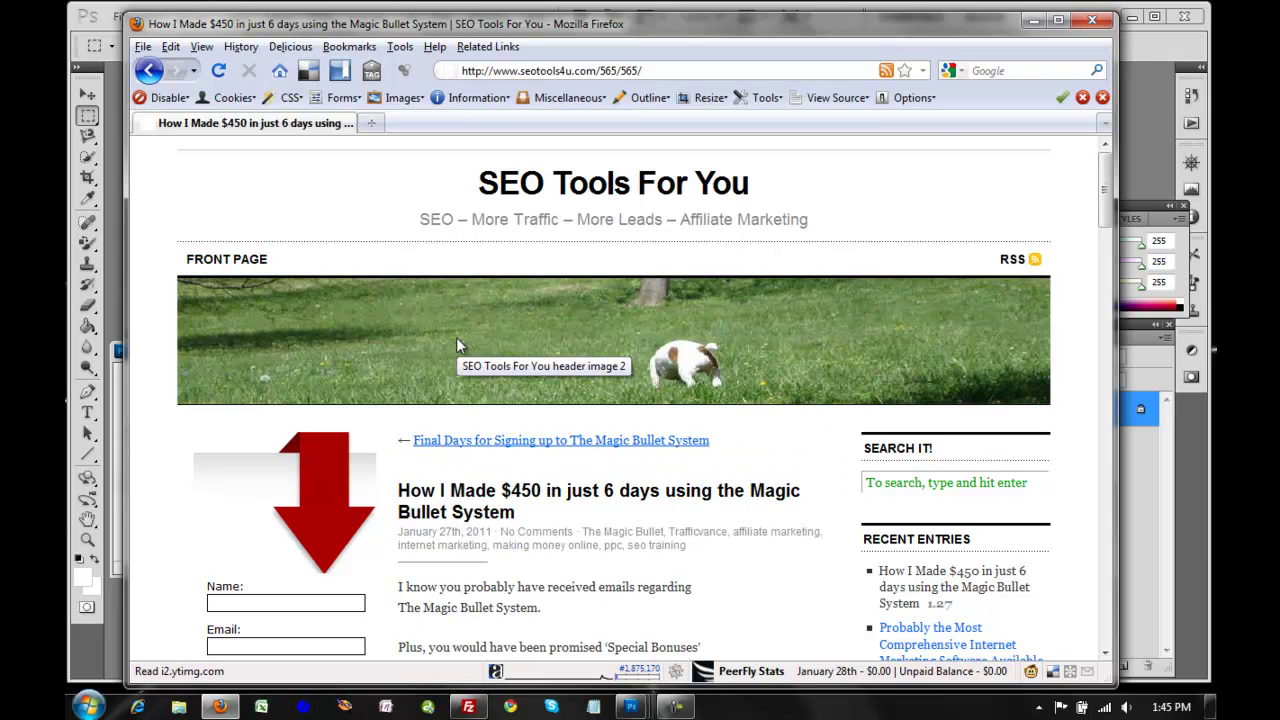
{"action": "left_click", "coordinate": [233, 266]}
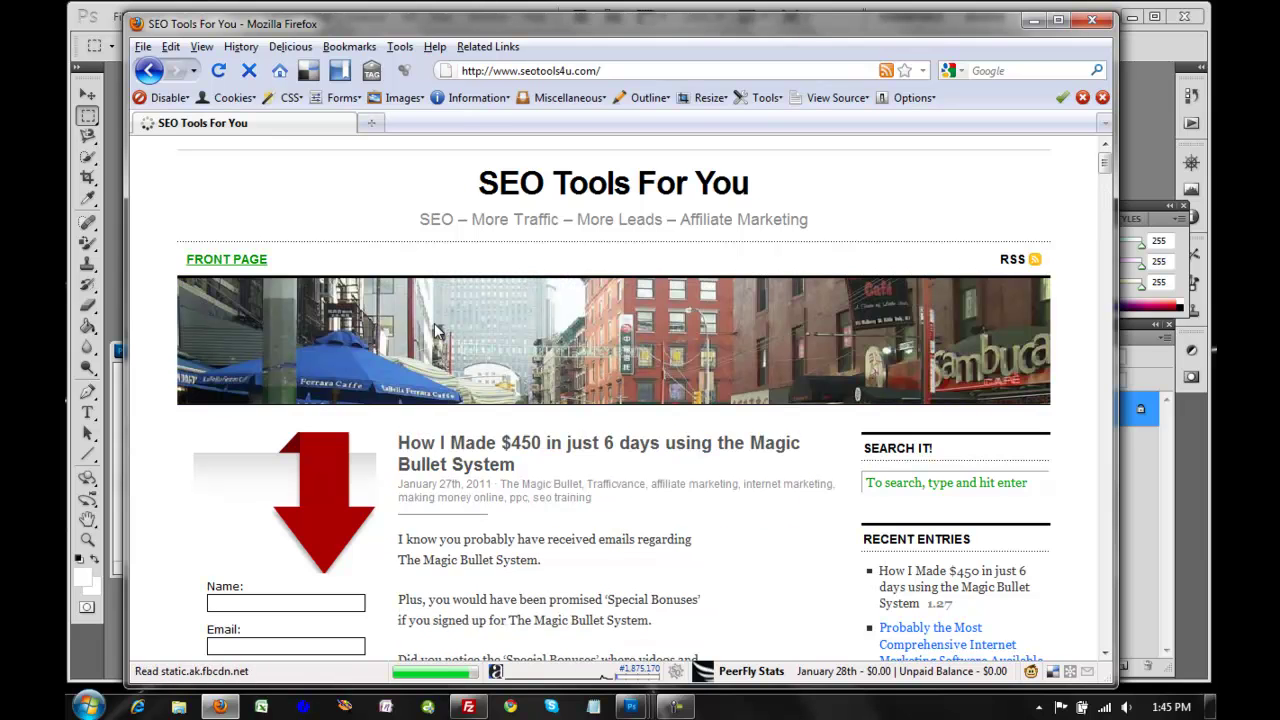
{"action": "right_click", "coordinate": [432, 330]}
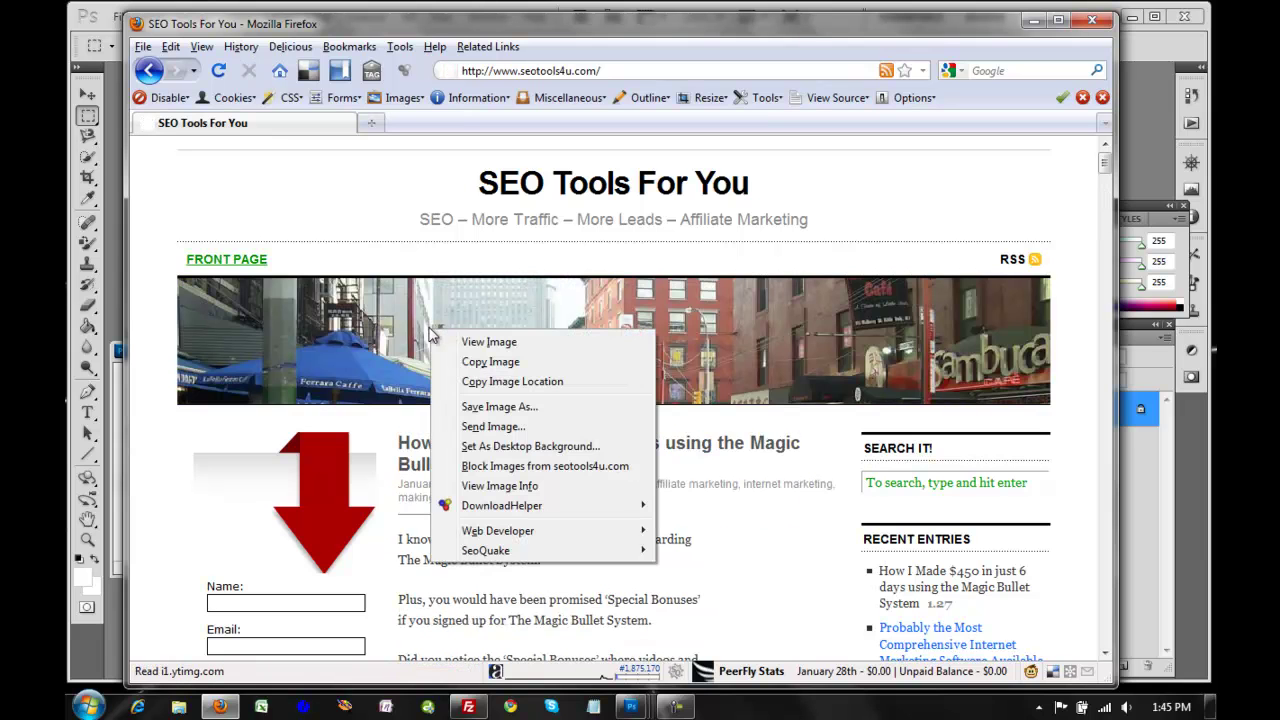
{"action": "left_click", "coordinate": [497, 407]}
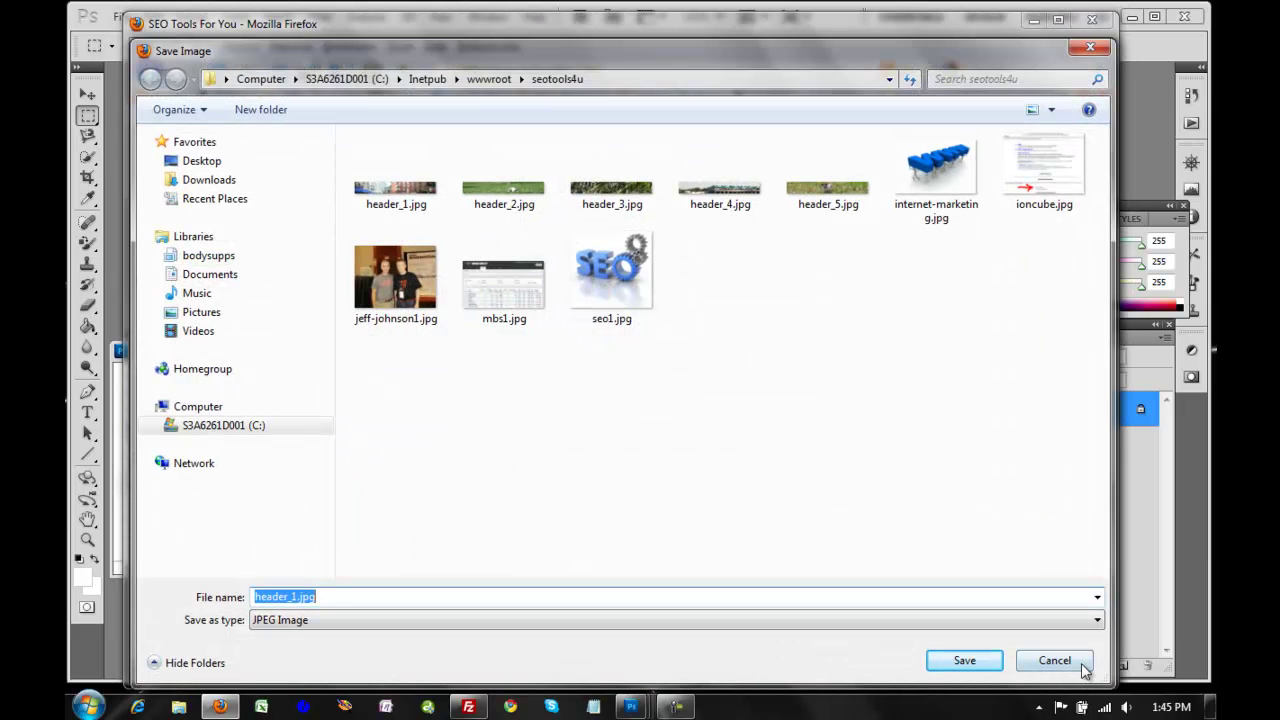
{"action": "left_click", "coordinate": [1070, 662]}
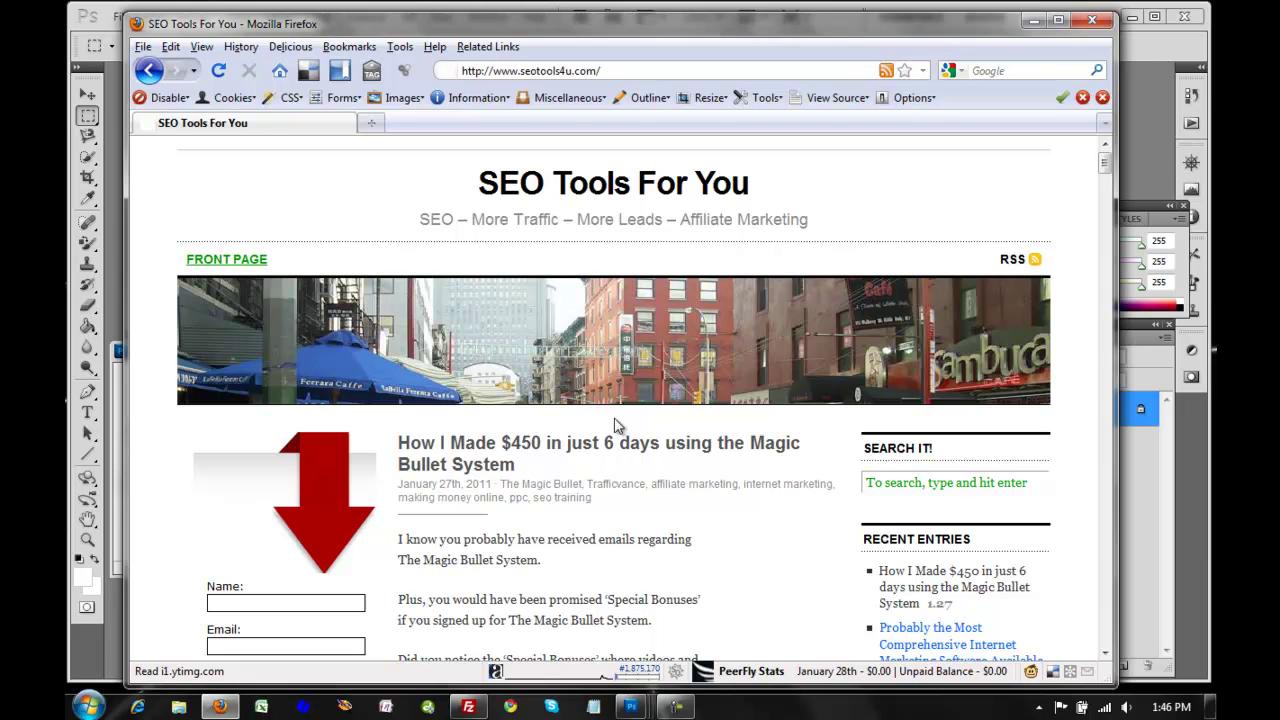
Switch to FileZilla and close the first of the two duplicate server connections.
{"action": "left_click", "coordinate": [468, 707]}
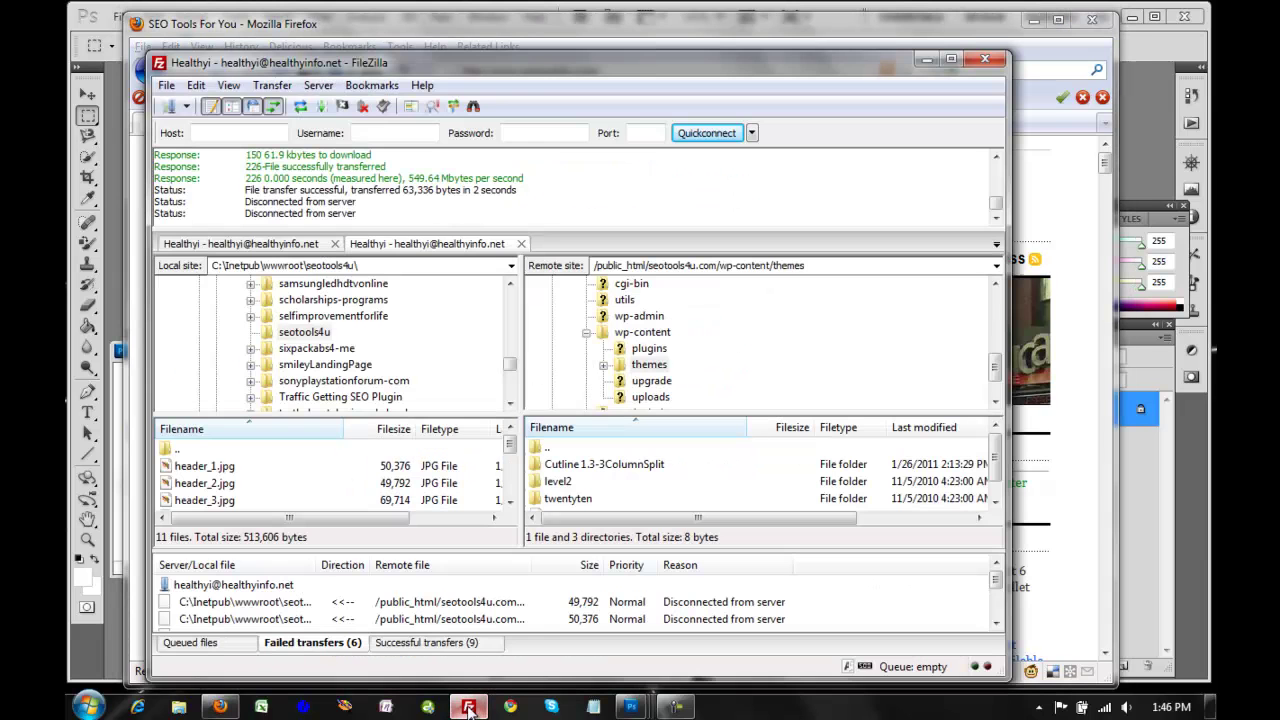
{"action": "left_click_drag", "start_coordinate": [440, 68], "coordinate": [449, 48]}
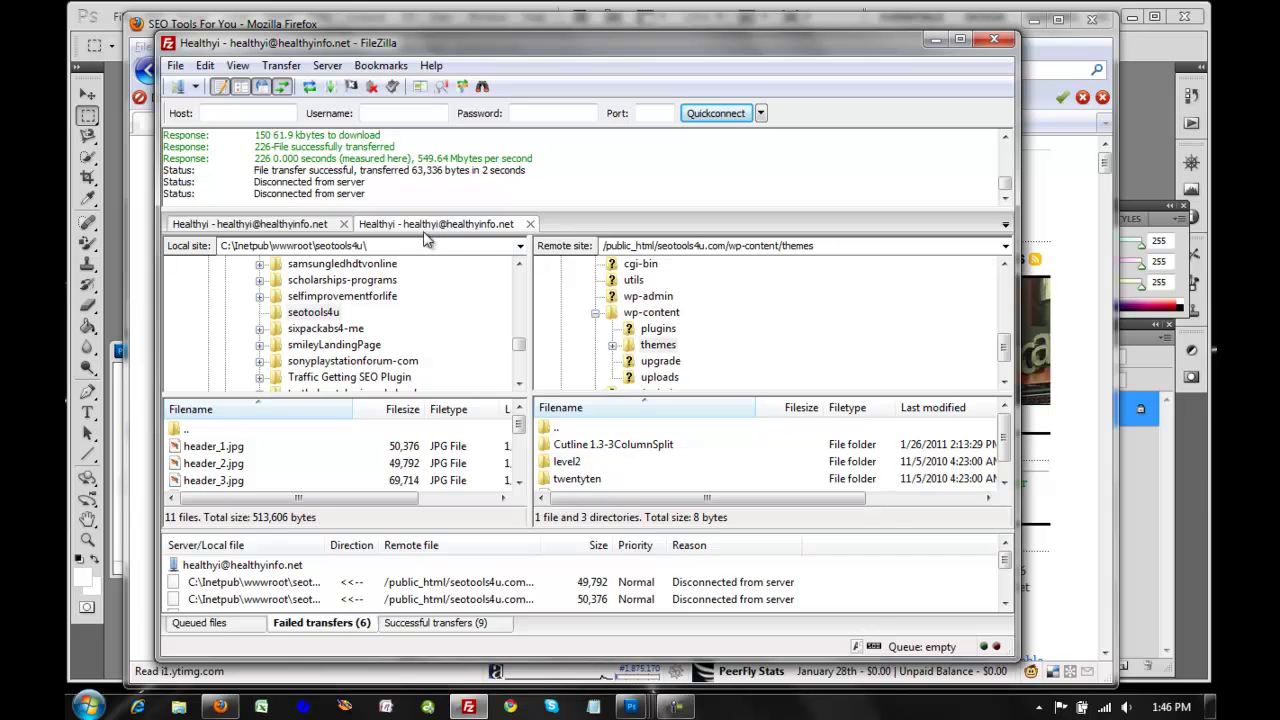
{"action": "left_click", "coordinate": [343, 224]}
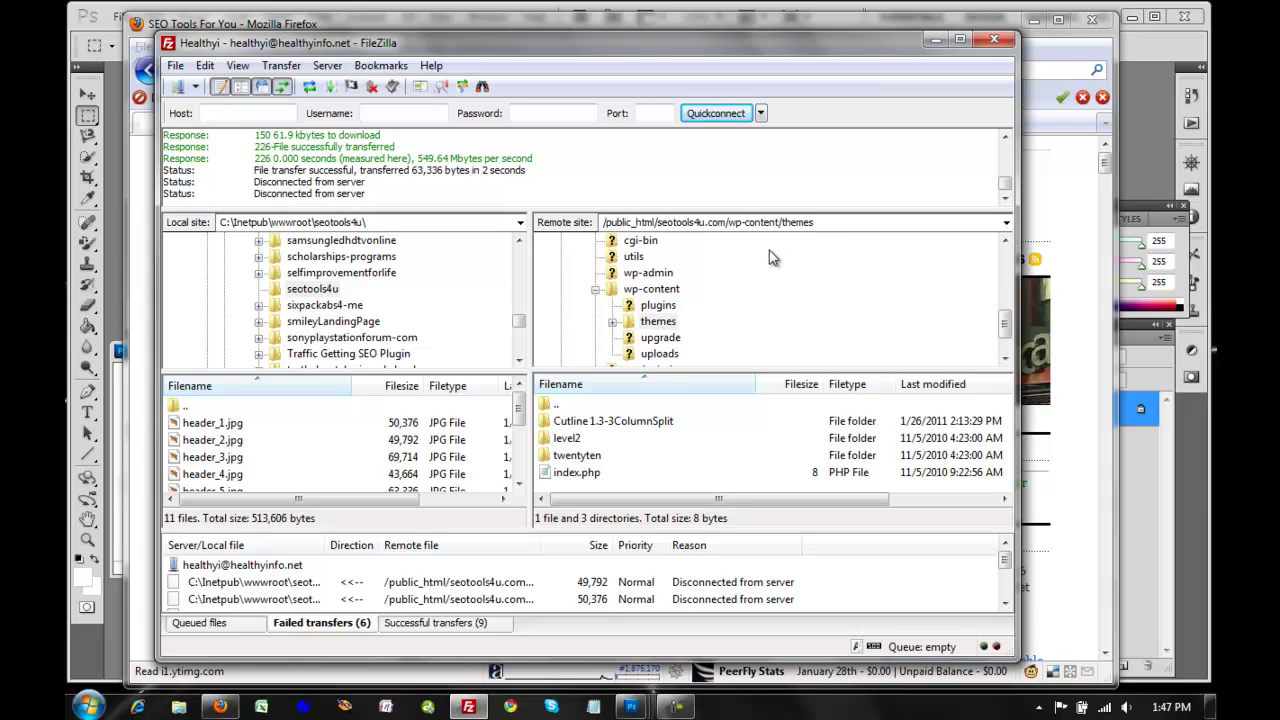
Open the images folder of the Cutline 1.3-3ColumnSplit theme on the remote site.
{"action": "left_click", "coordinate": [662, 322]}
{"action": "double_click", "coordinate": [588, 428]}
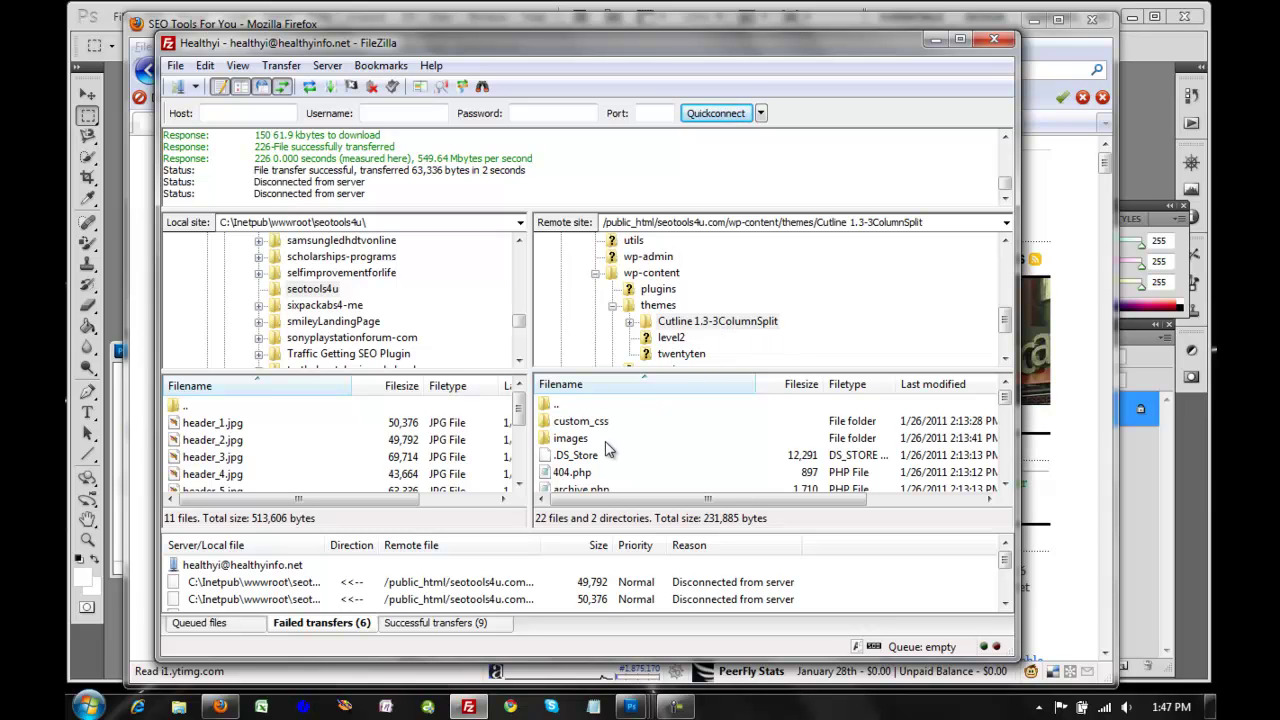
{"action": "left_click", "coordinate": [571, 440]}
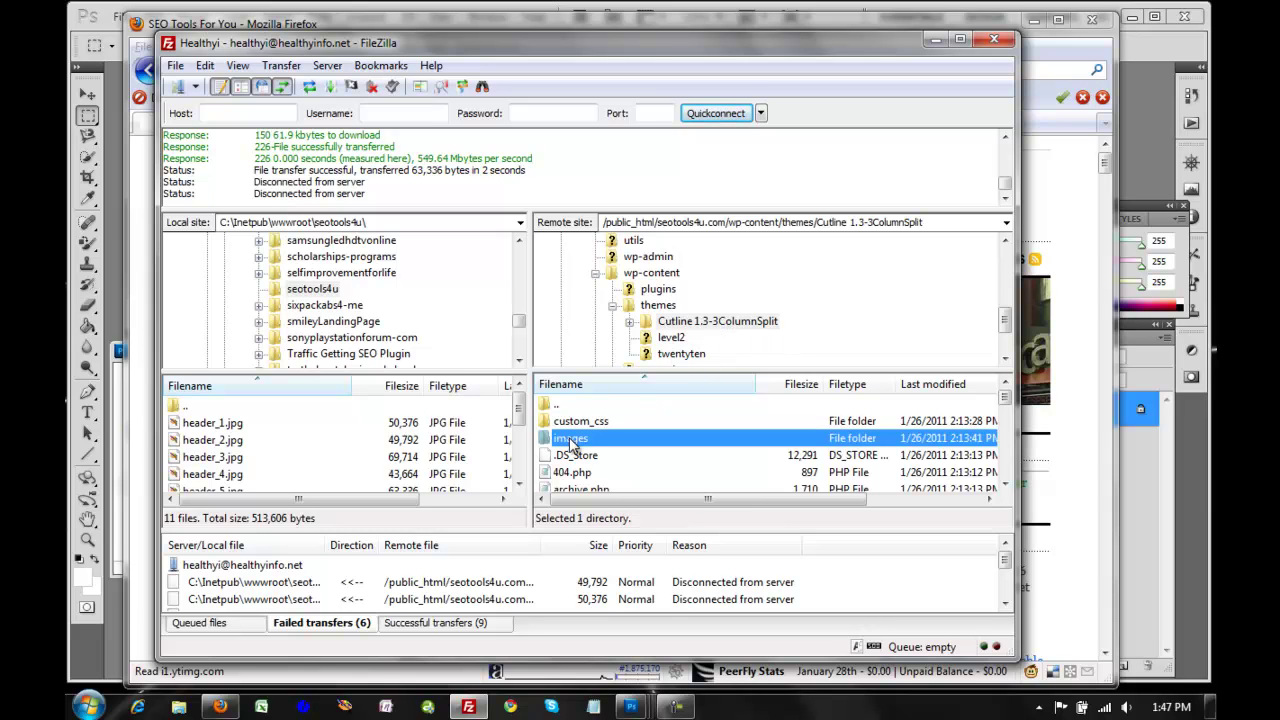
{"action": "double_click", "coordinate": [571, 440]}
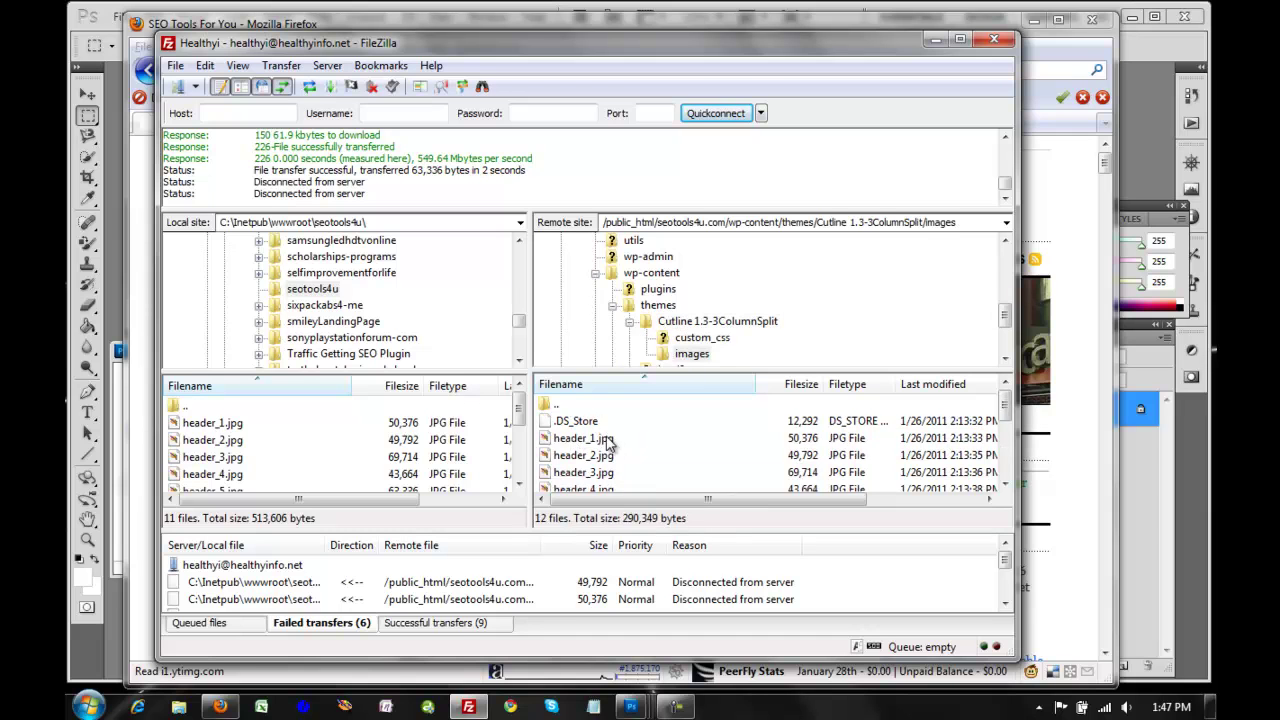
Download header_1.jpg through header_5.jpg from the theme's images folder to the local seotools4u folder, overwriting the existing copies.
{"action": "left_click", "coordinate": [608, 440]}
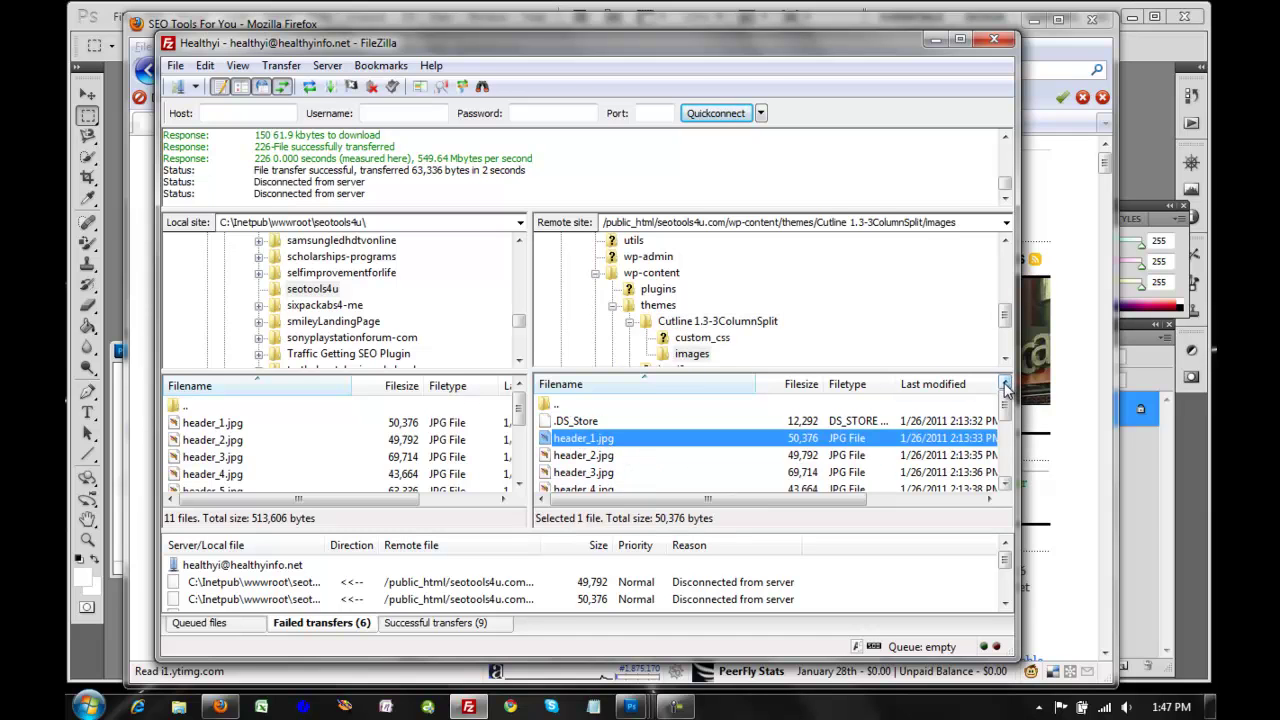
{"action": "left_click_drag", "start_coordinate": [1005, 413], "coordinate": [1005, 421]}
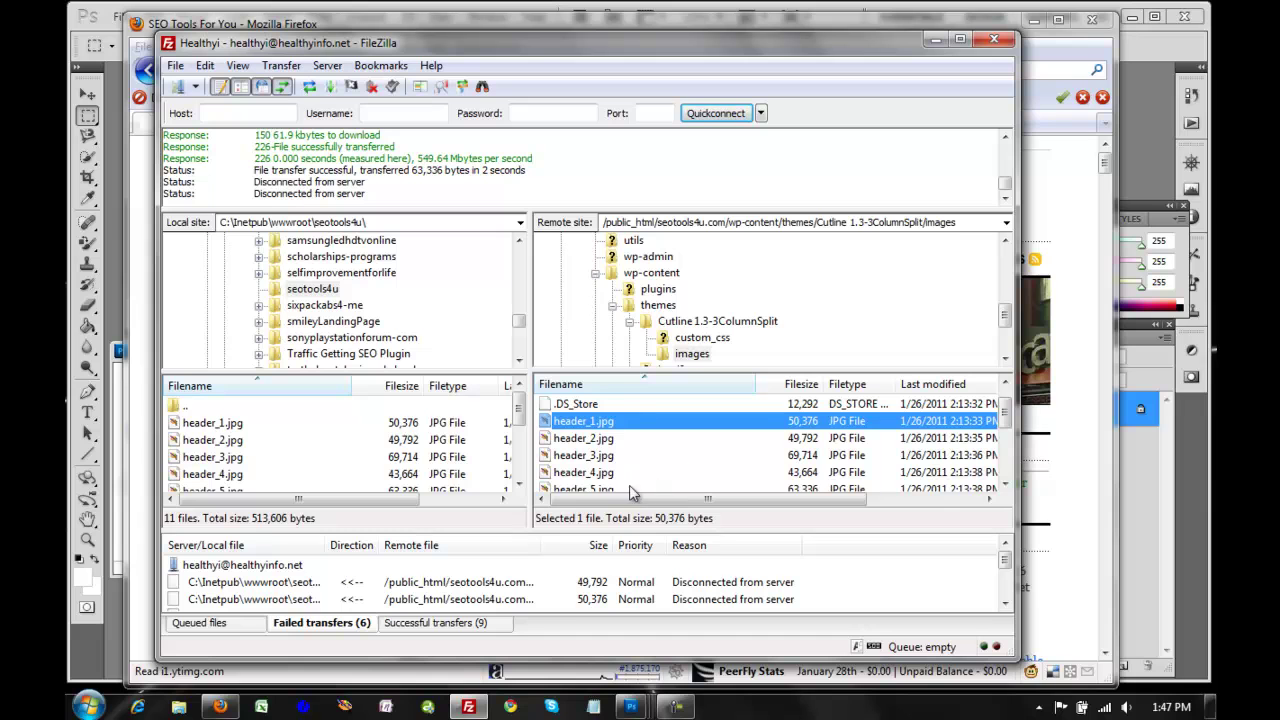
{"action": "left_click", "coordinate": [604, 489], "text": "shift"}
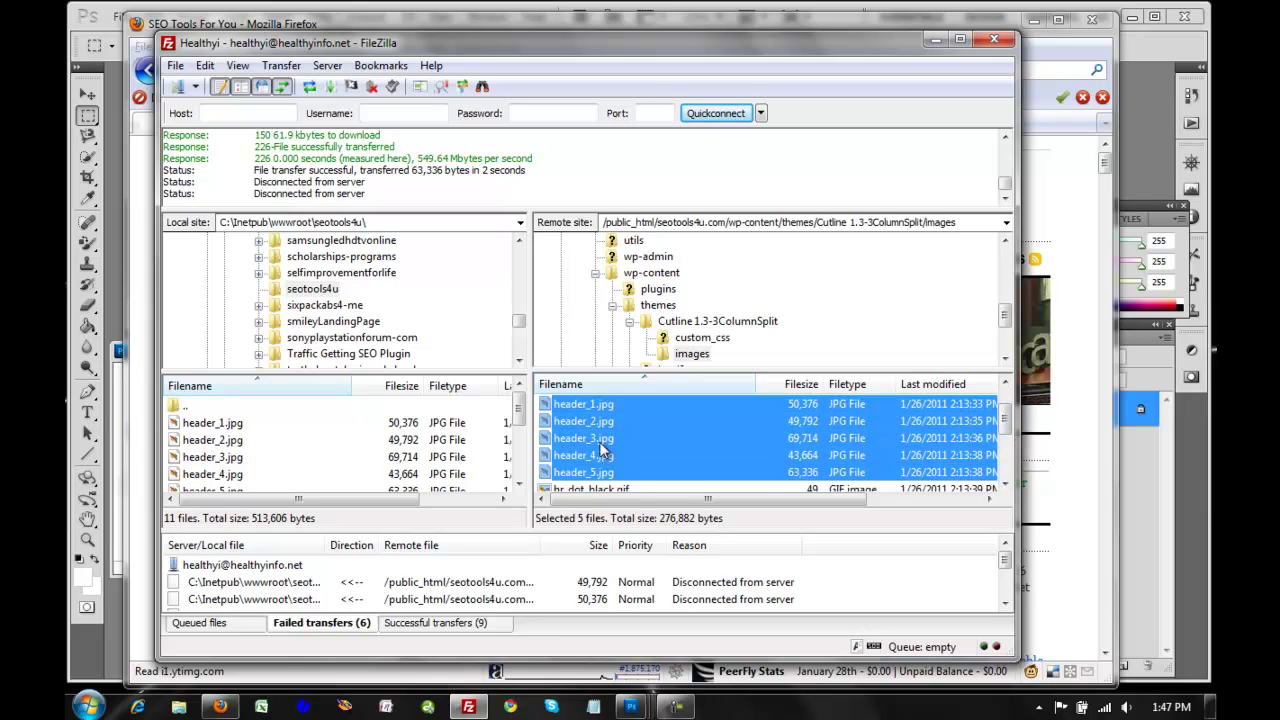
{"action": "right_click", "coordinate": [597, 439]}
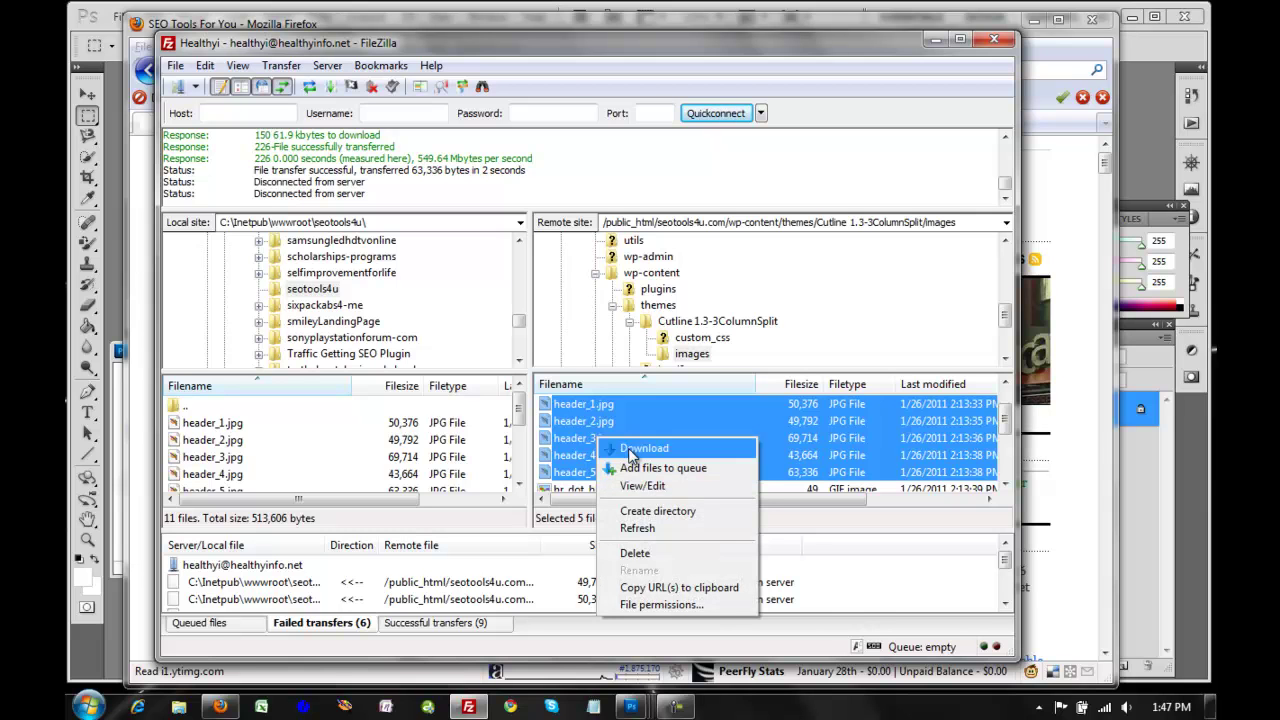
{"action": "left_click", "coordinate": [632, 450]}
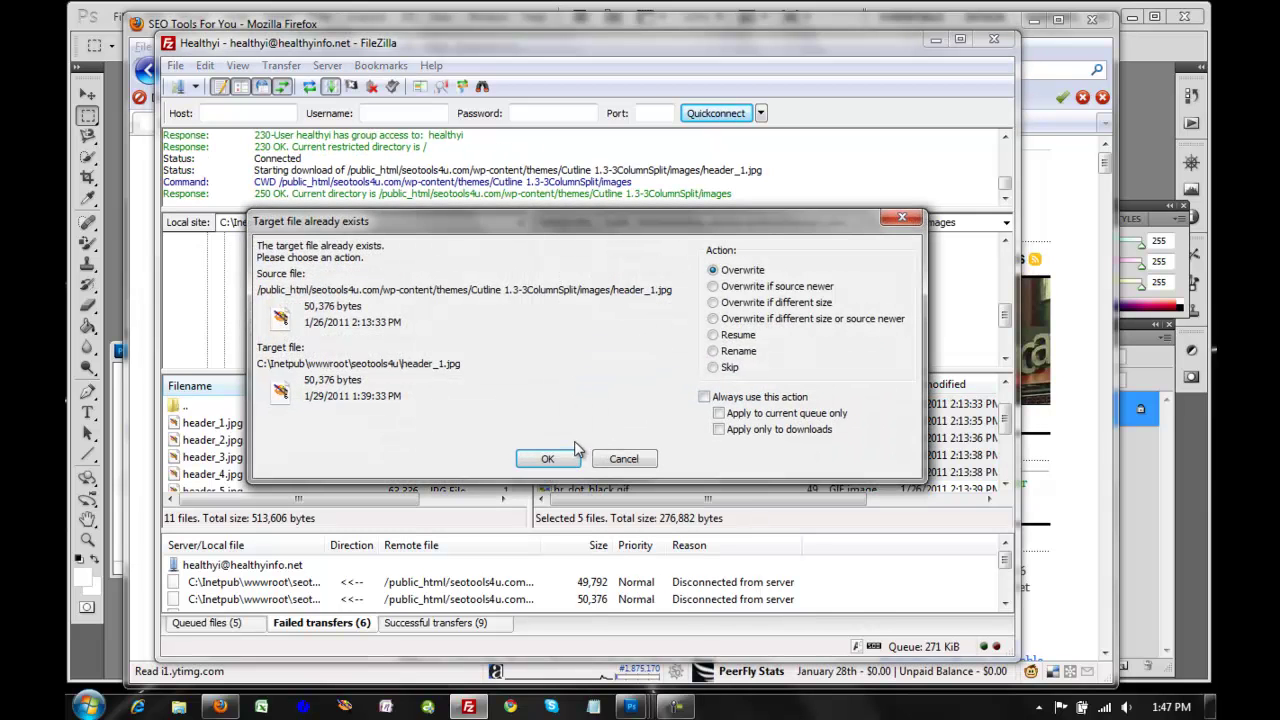
{"action": "left_click", "coordinate": [541, 459]}
{"action": "left_click", "coordinate": [541, 459]}
{"action": "left_click", "coordinate": [545, 460]}
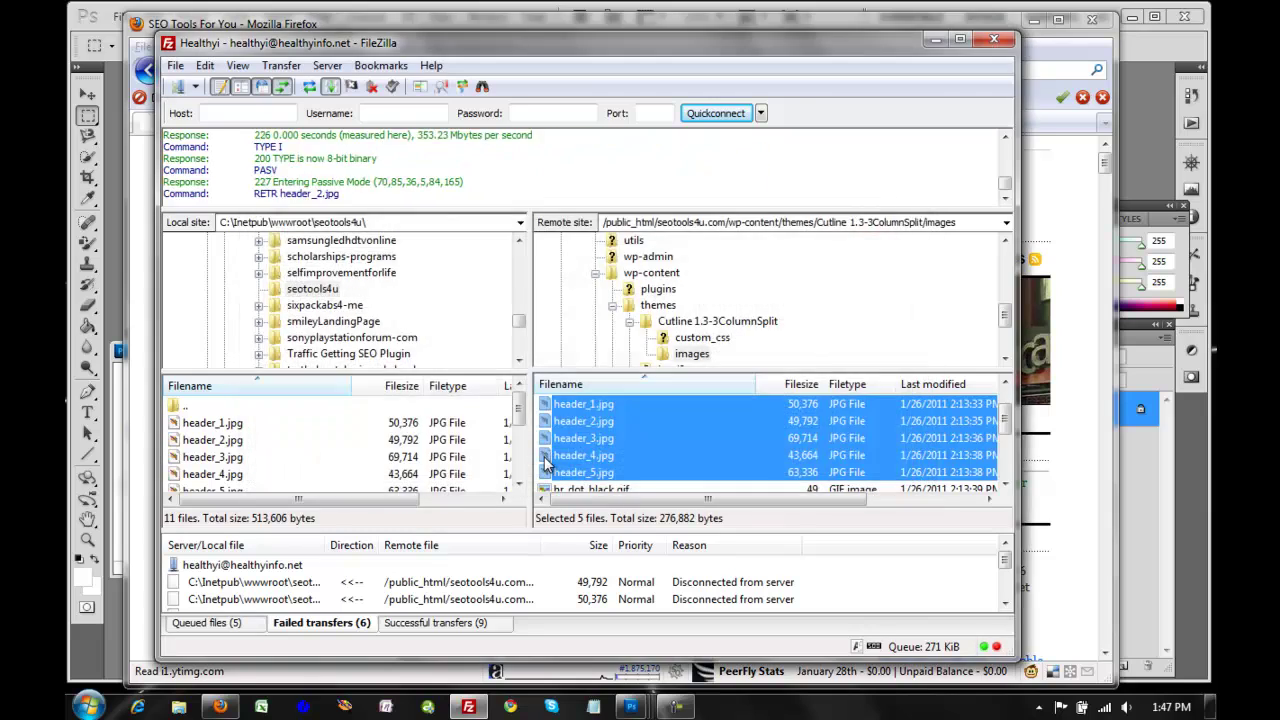
{"action": "left_click", "coordinate": [547, 460]}
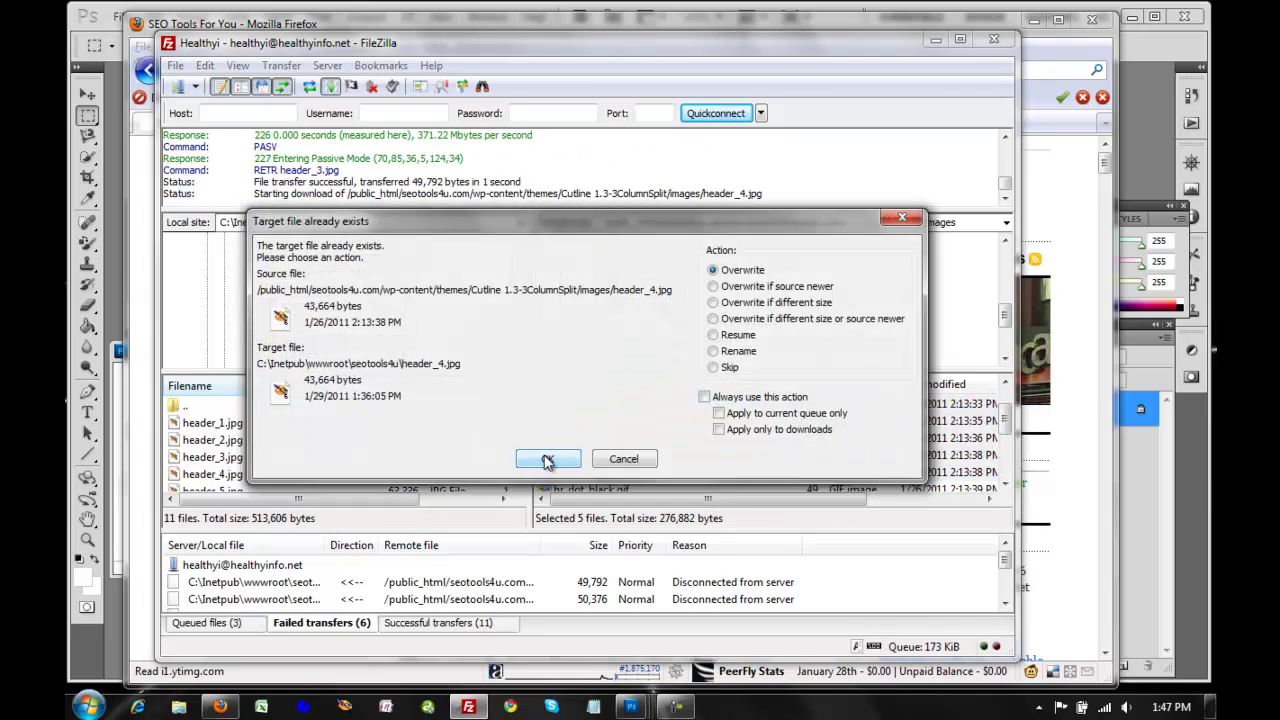
{"action": "left_click", "coordinate": [547, 460]}
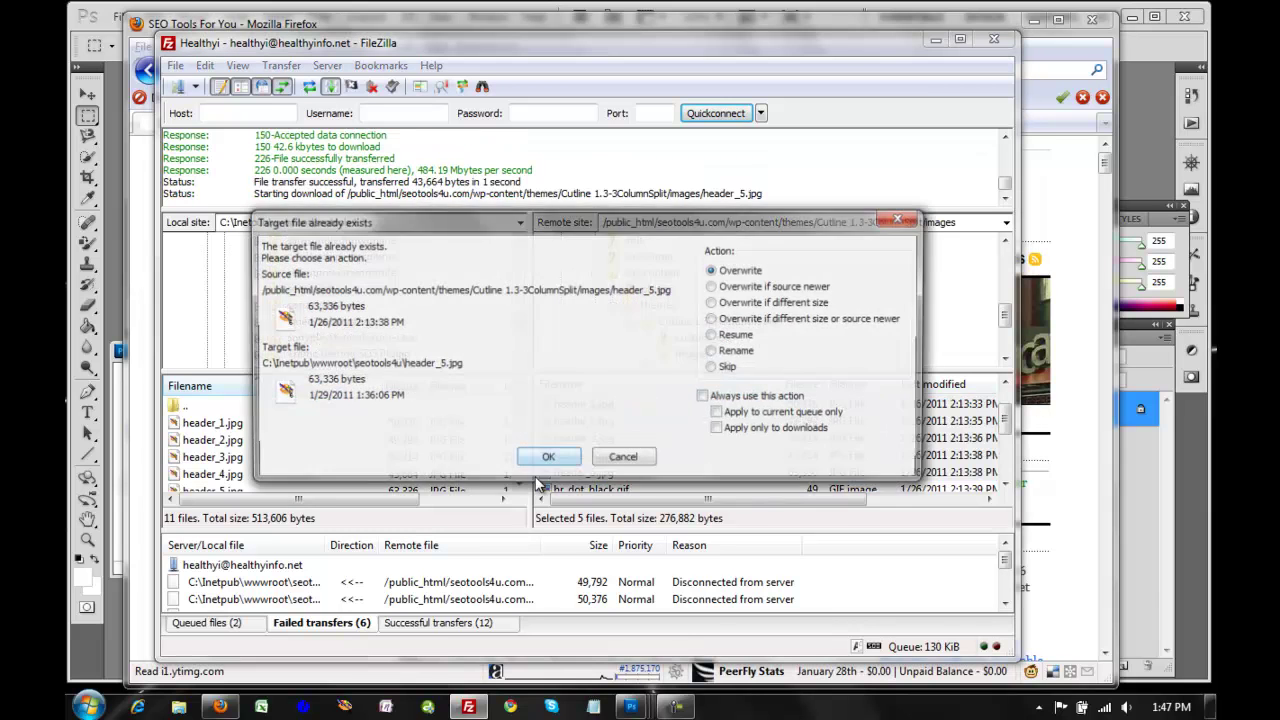
{"action": "left_click", "coordinate": [546, 458]}
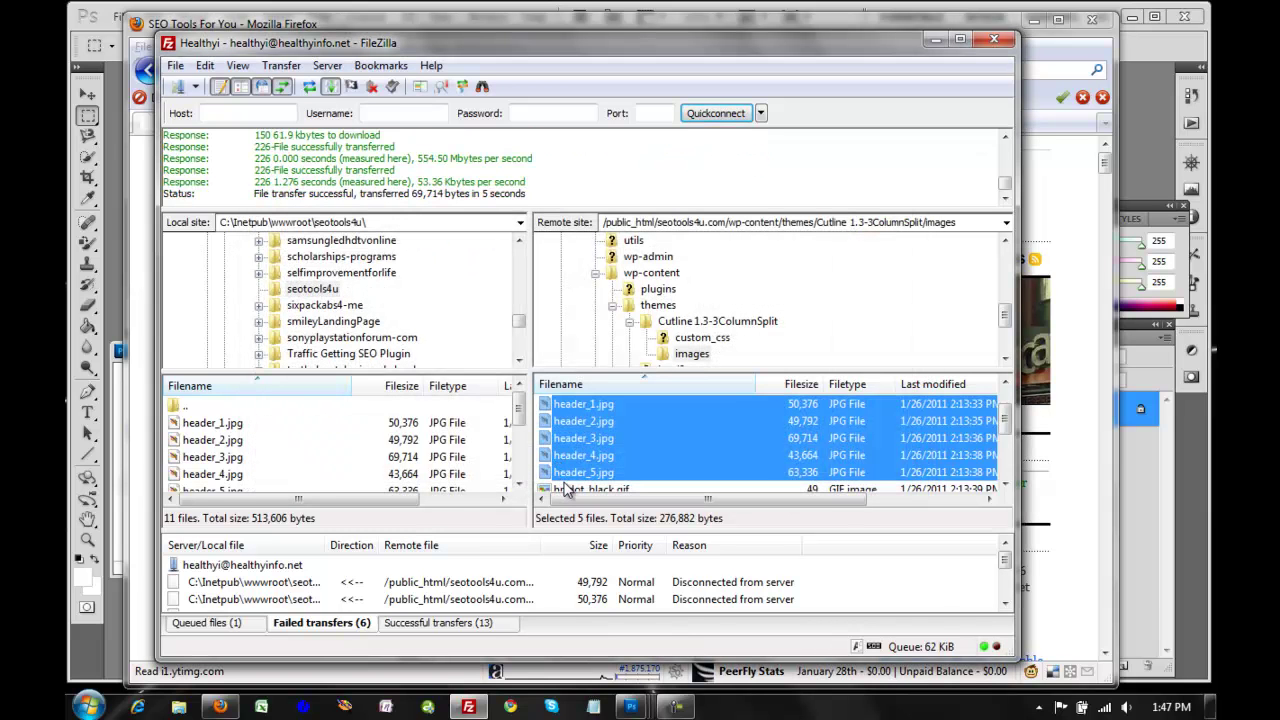
Switch to Photoshop and check the pixel dimensions of header_1.jpg without changing them.
{"action": "left_click", "coordinate": [630, 706]}
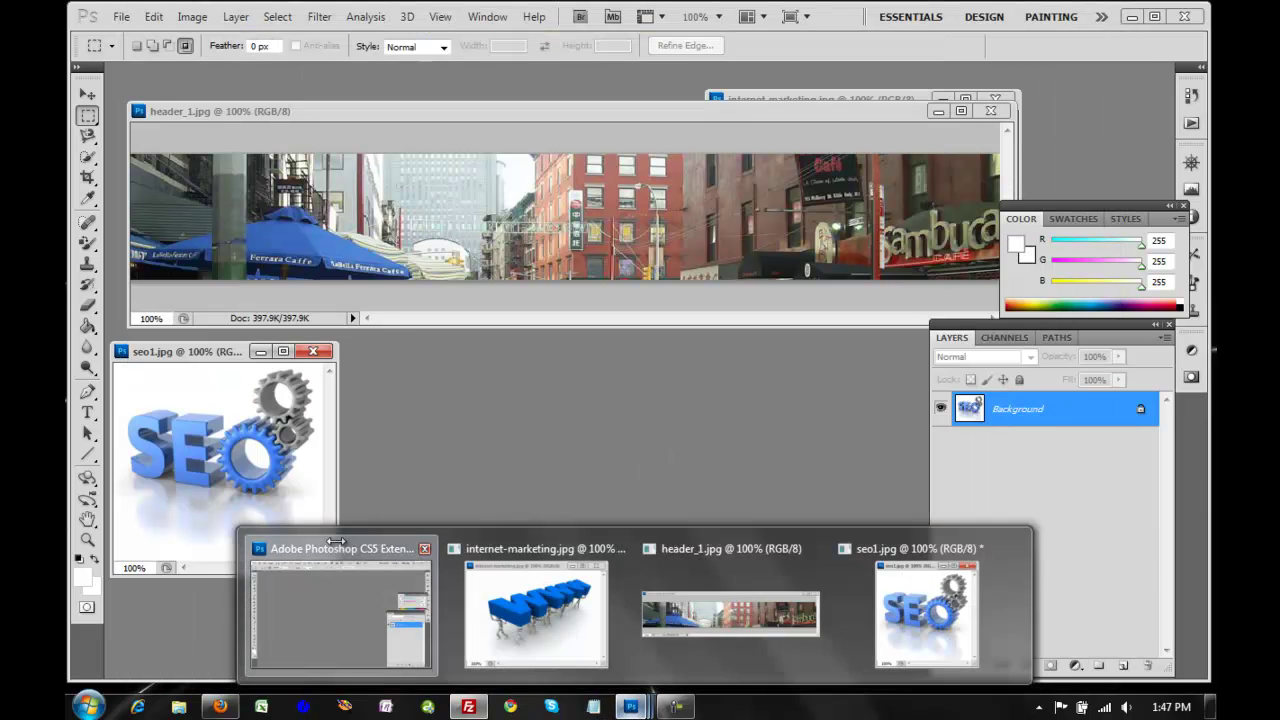
{"action": "left_click", "coordinate": [365, 549]}
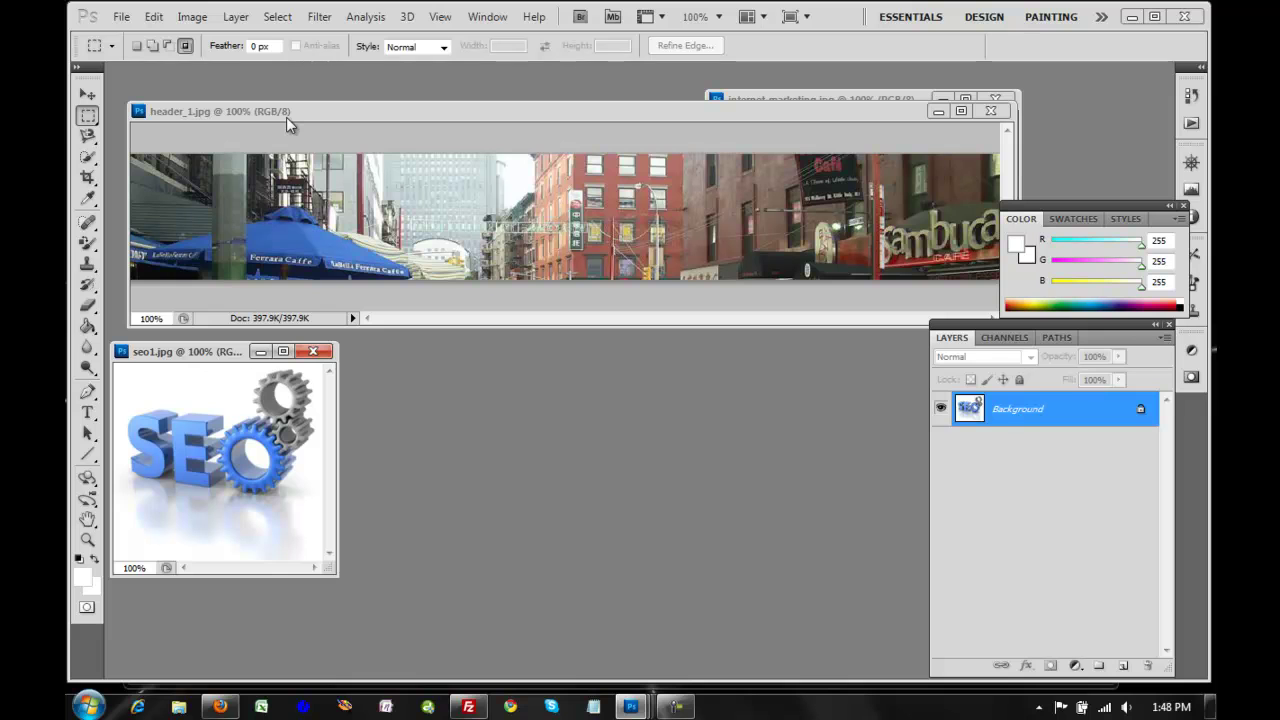
{"action": "left_click", "coordinate": [193, 20]}
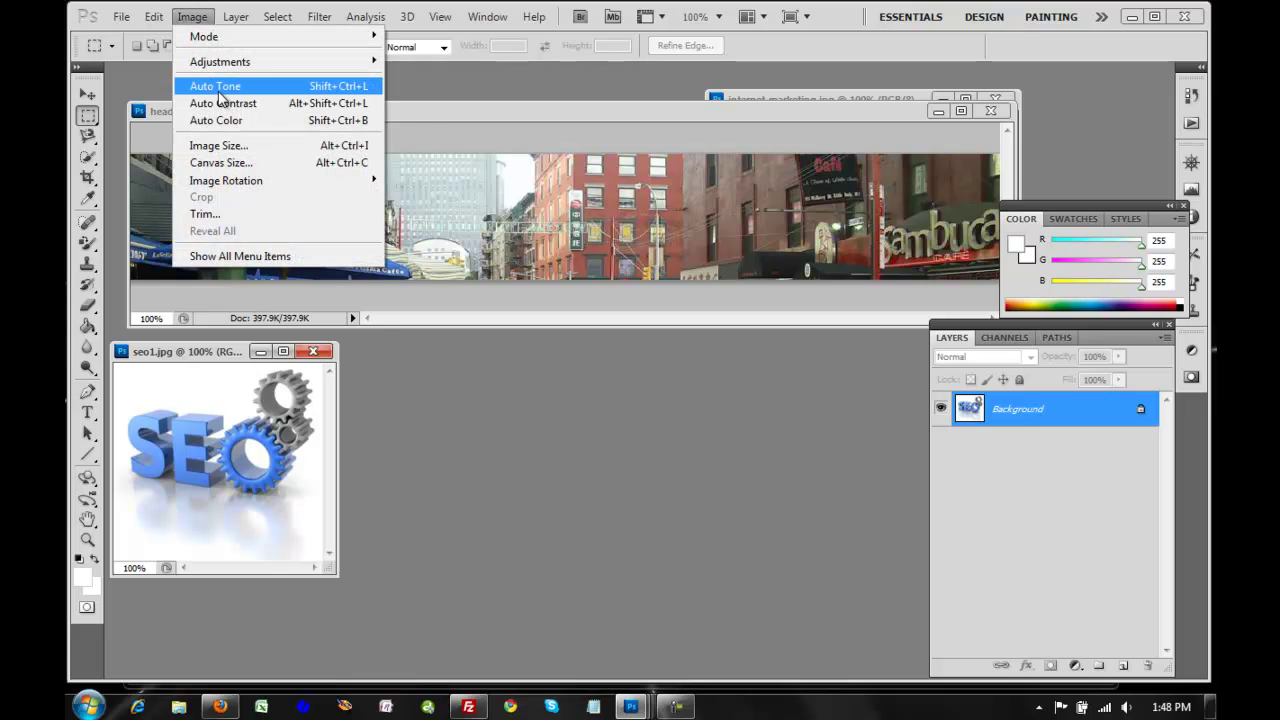
{"action": "left_click", "coordinate": [262, 146]}
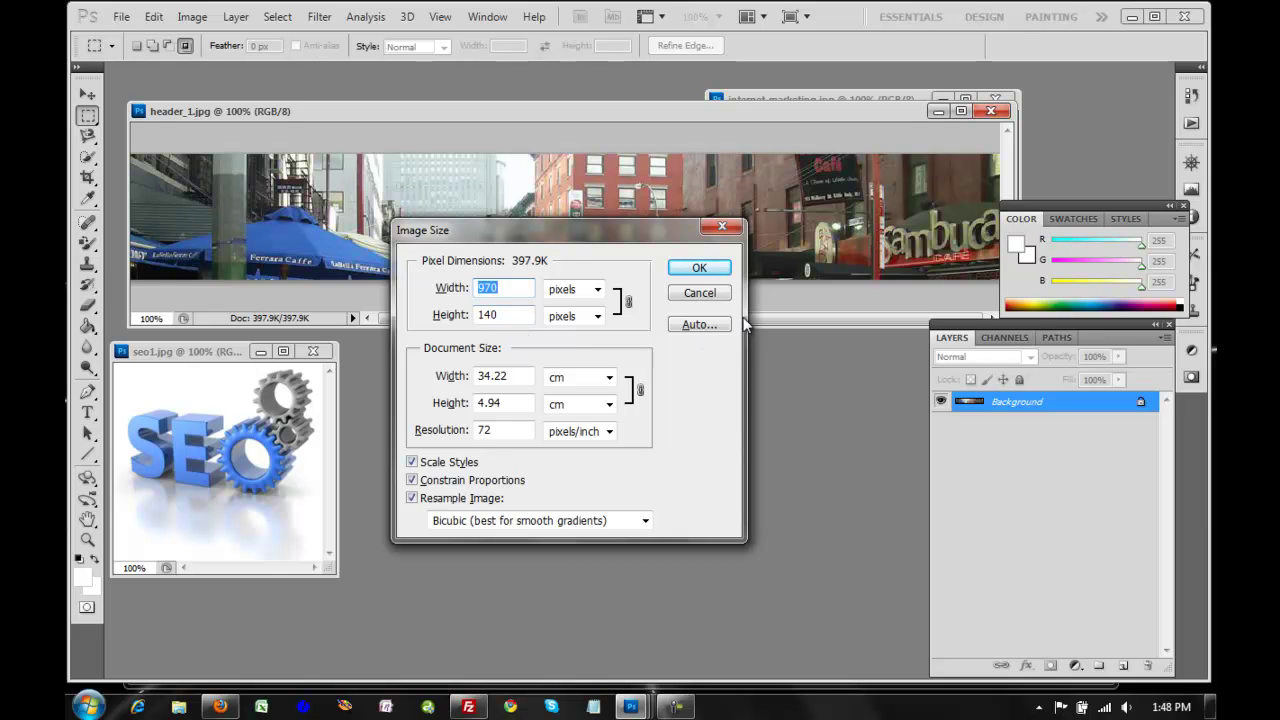
{"action": "left_click", "coordinate": [710, 295]}
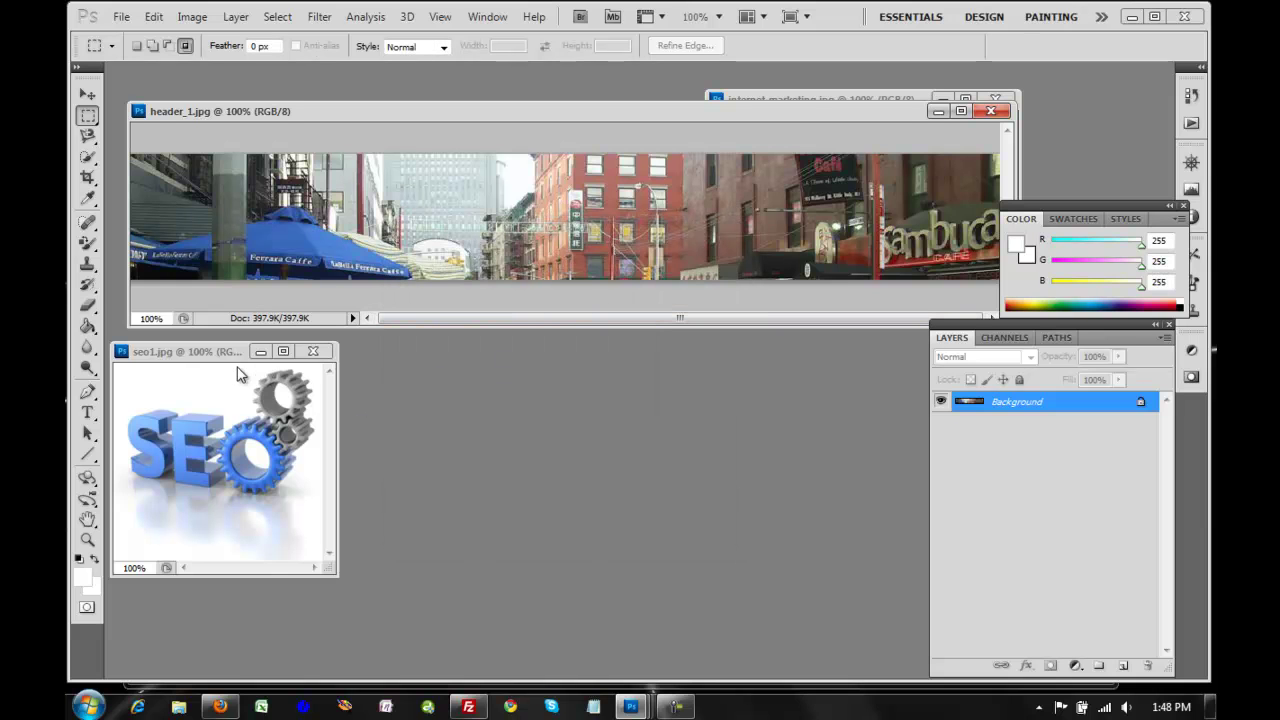
Scale seo1.jpg proportionally to a height of 140 pixels.
{"action": "mouse_move", "coordinate": [220, 356]}
{"action": "left_mouse_down"}
{"action": "mouse_move", "coordinate": [265, 347]}
{"action": "mouse_move", "coordinate": [225, 353]}
{"action": "left_mouse_up"}
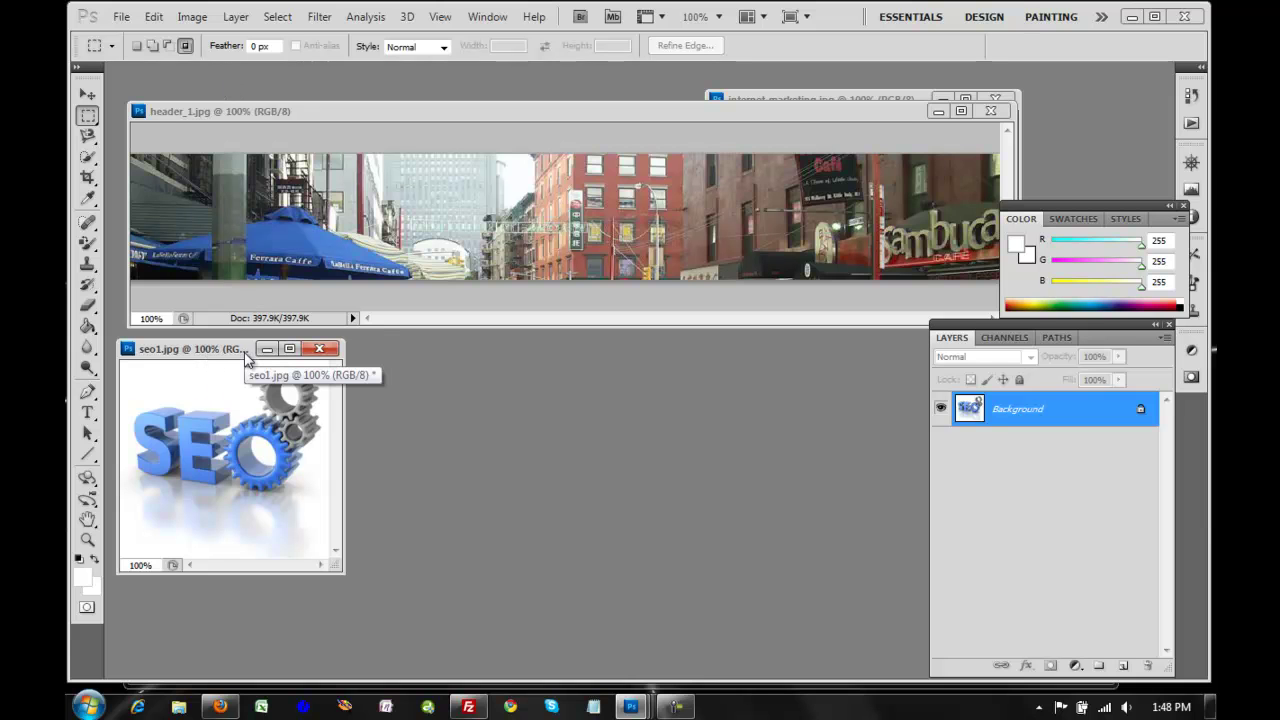
{"action": "left_click", "coordinate": [190, 17]}
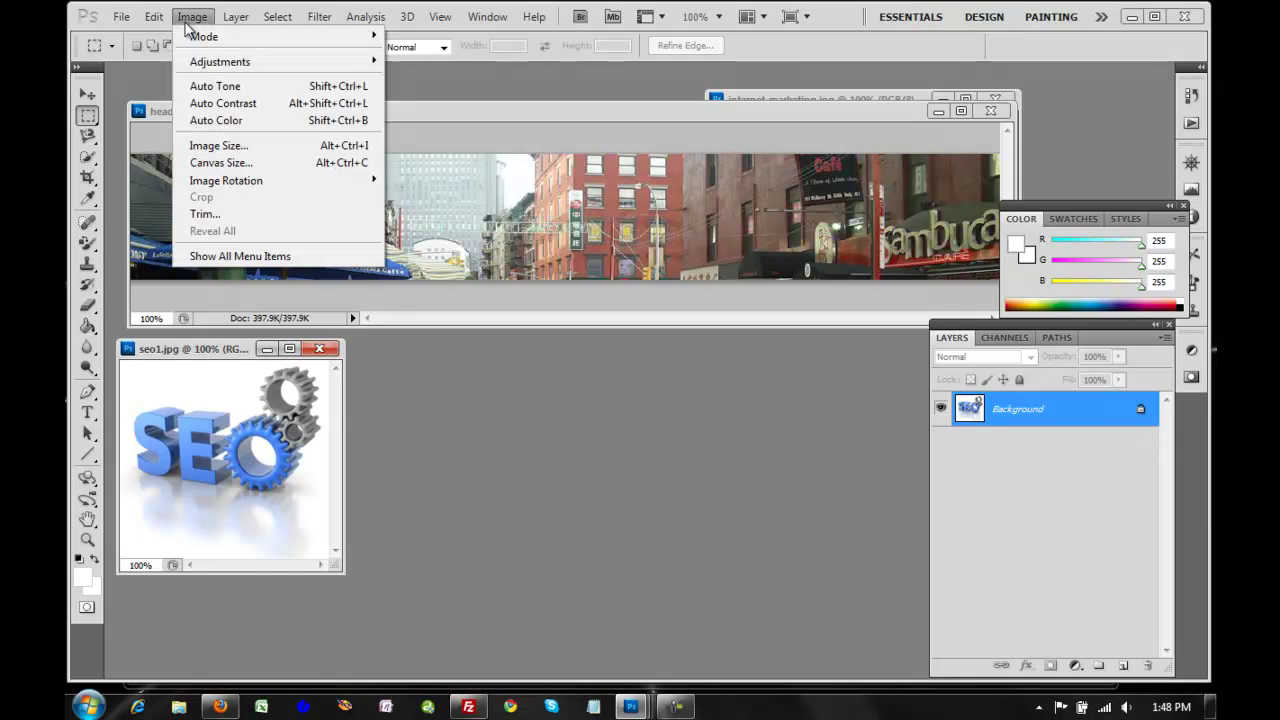
{"action": "left_click", "coordinate": [247, 146]}
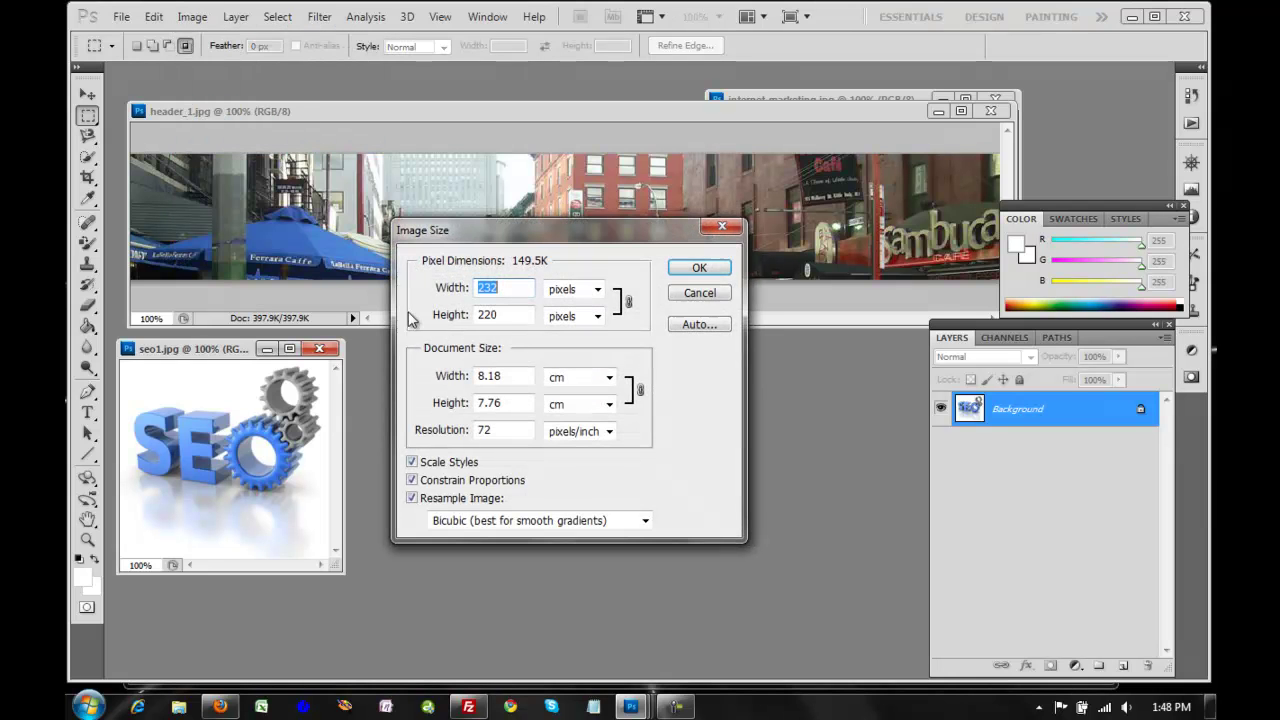
{"action": "double_click", "coordinate": [508, 316]}
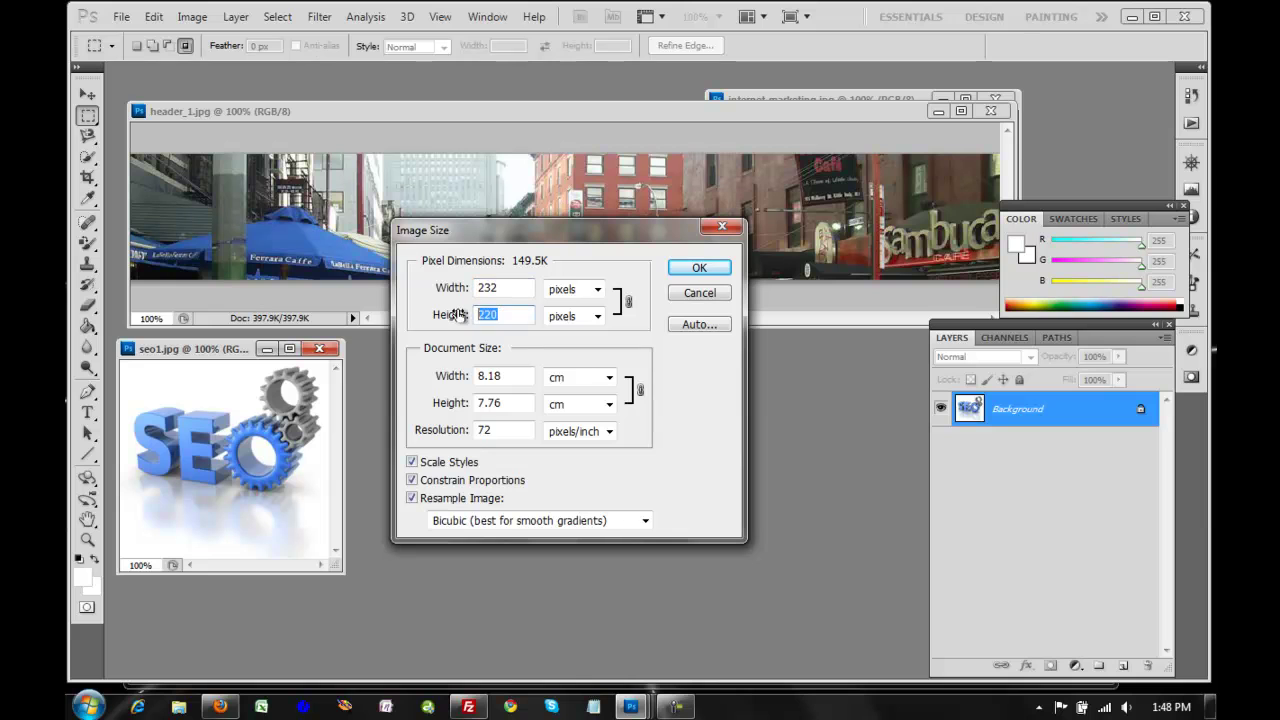
{"action": "type", "text": "148"}
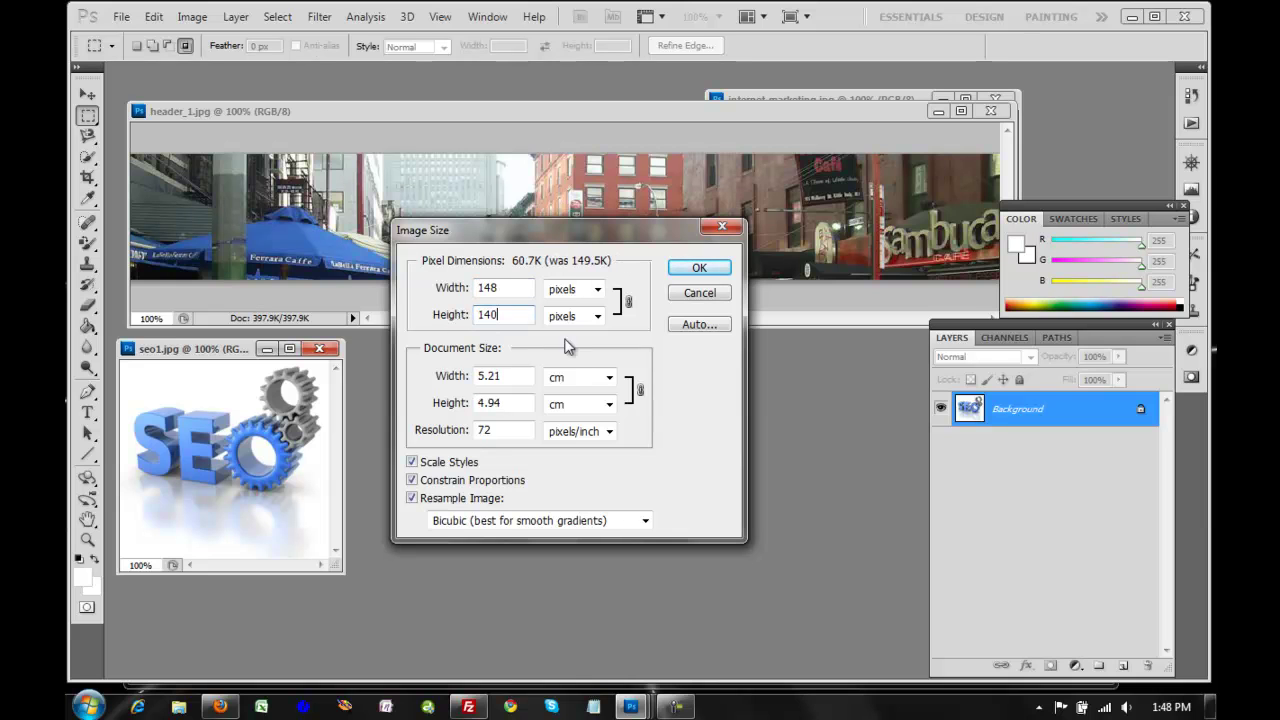
{"action": "left_click", "coordinate": [690, 270]}
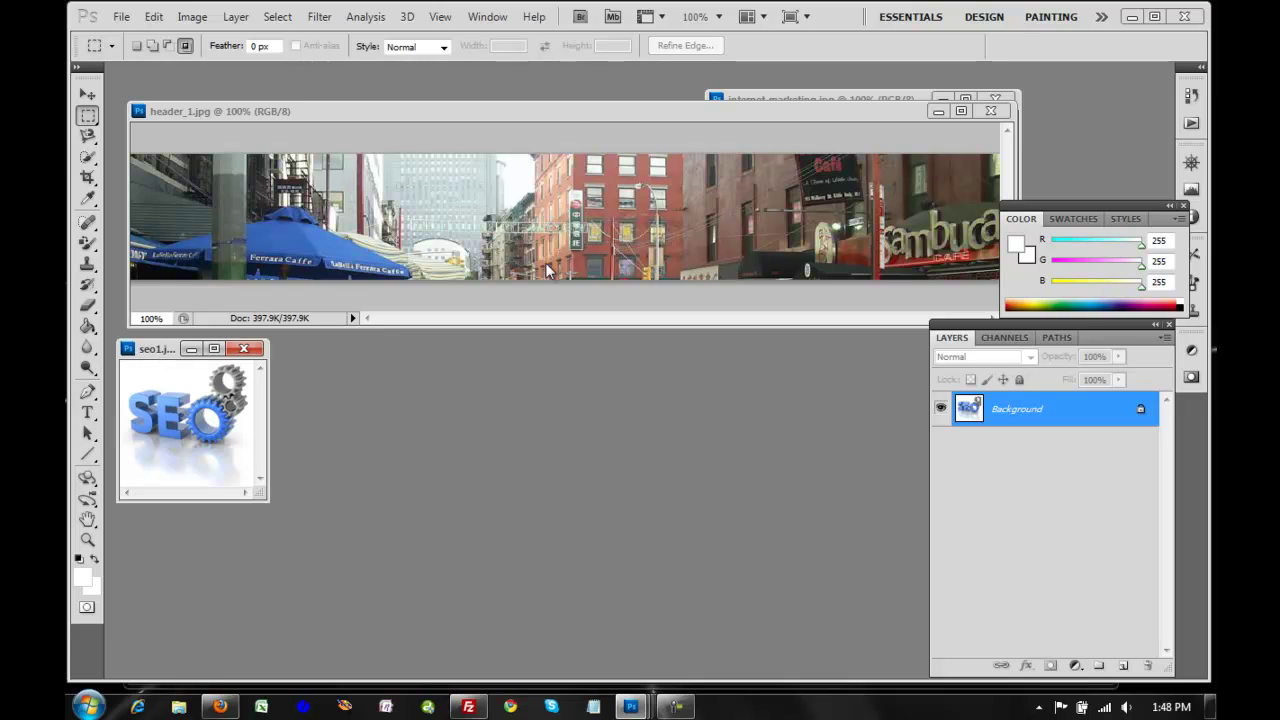
Extend the canvas of seo1.jpg from a middle-left anchor to the same width as header_1.jpg, keeping the 140-pixel height.
{"action": "left_click", "coordinate": [192, 20]}
{"action": "left_click", "coordinate": [243, 162]}
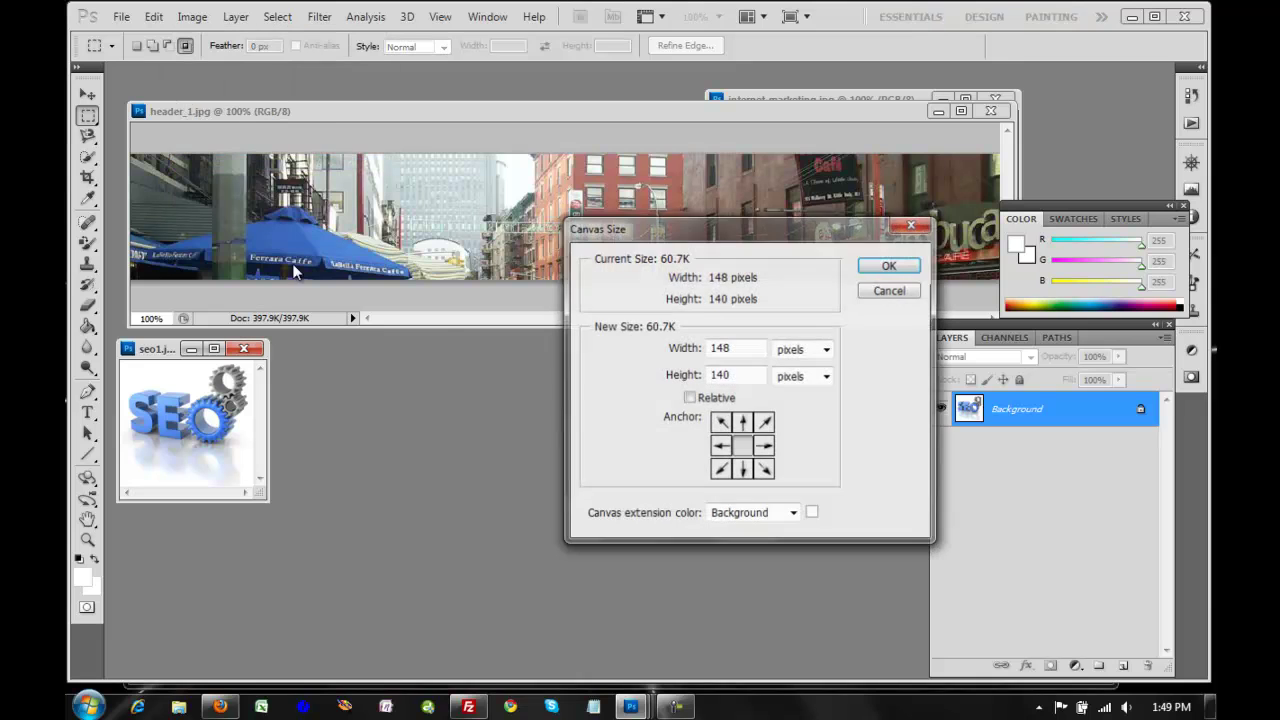
{"action": "left_click", "coordinate": [721, 446]}
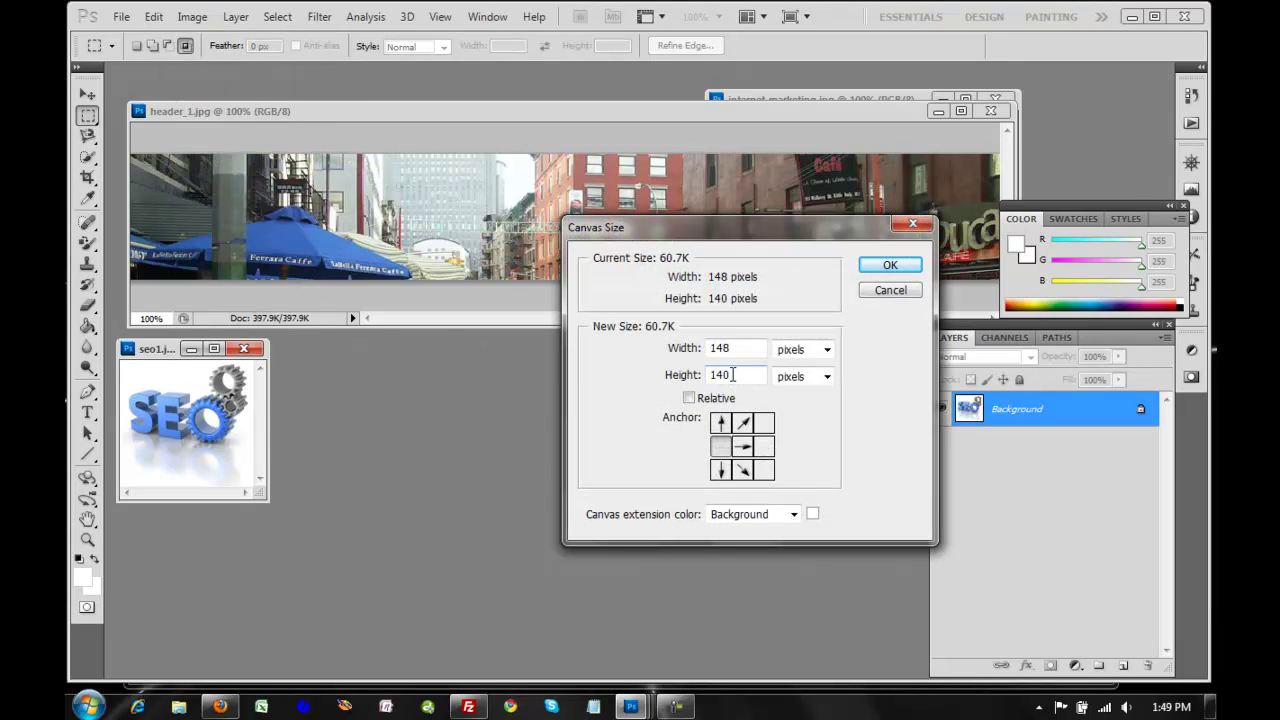
{"action": "left_click_drag", "start_coordinate": [736, 348], "coordinate": [704, 356]}
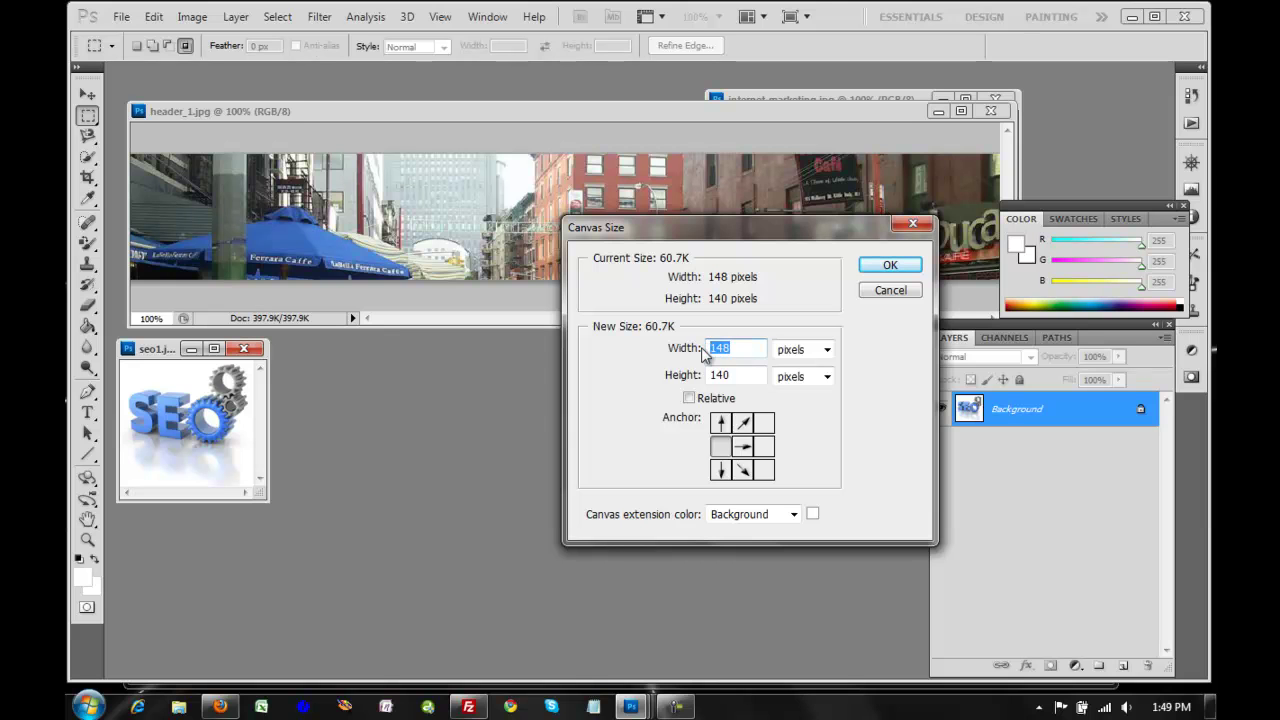
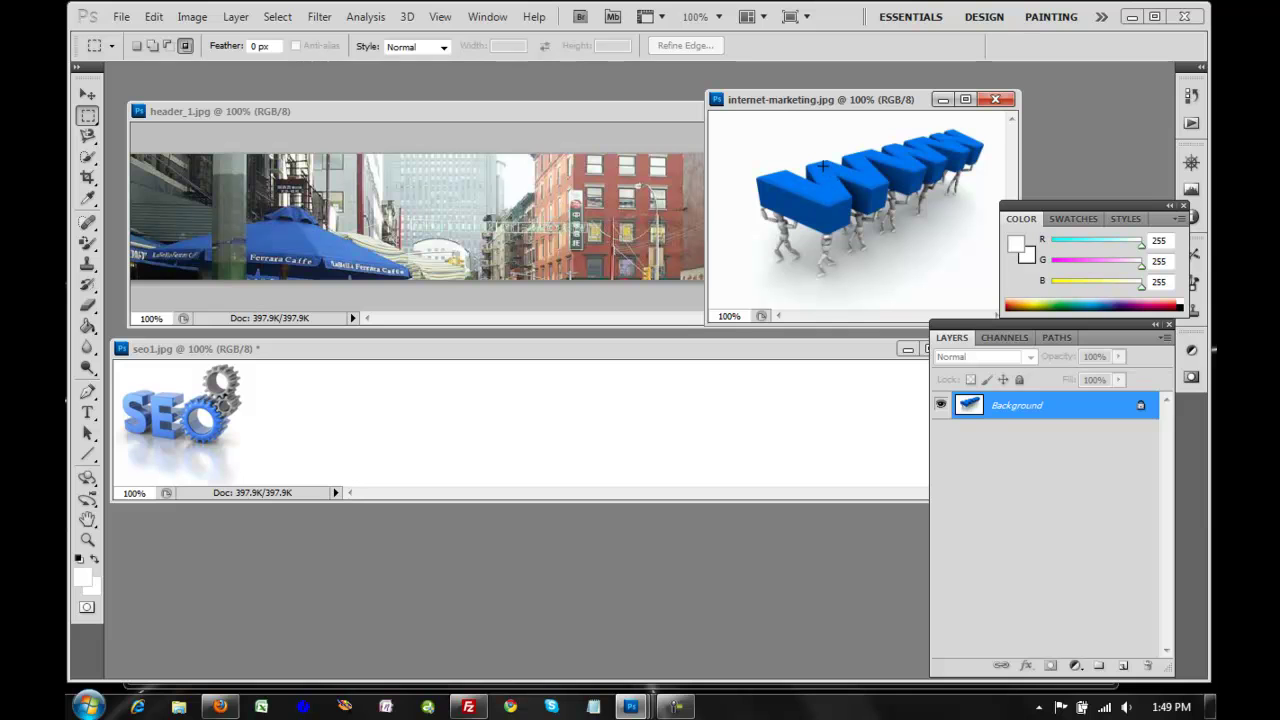
Scale internet-marketing.jpg proportionally to a height of 140 pixels and move its window clear of the seo1.jpg canvas.
{"action": "left_click_drag", "start_coordinate": [789, 104], "coordinate": [493, 265]}
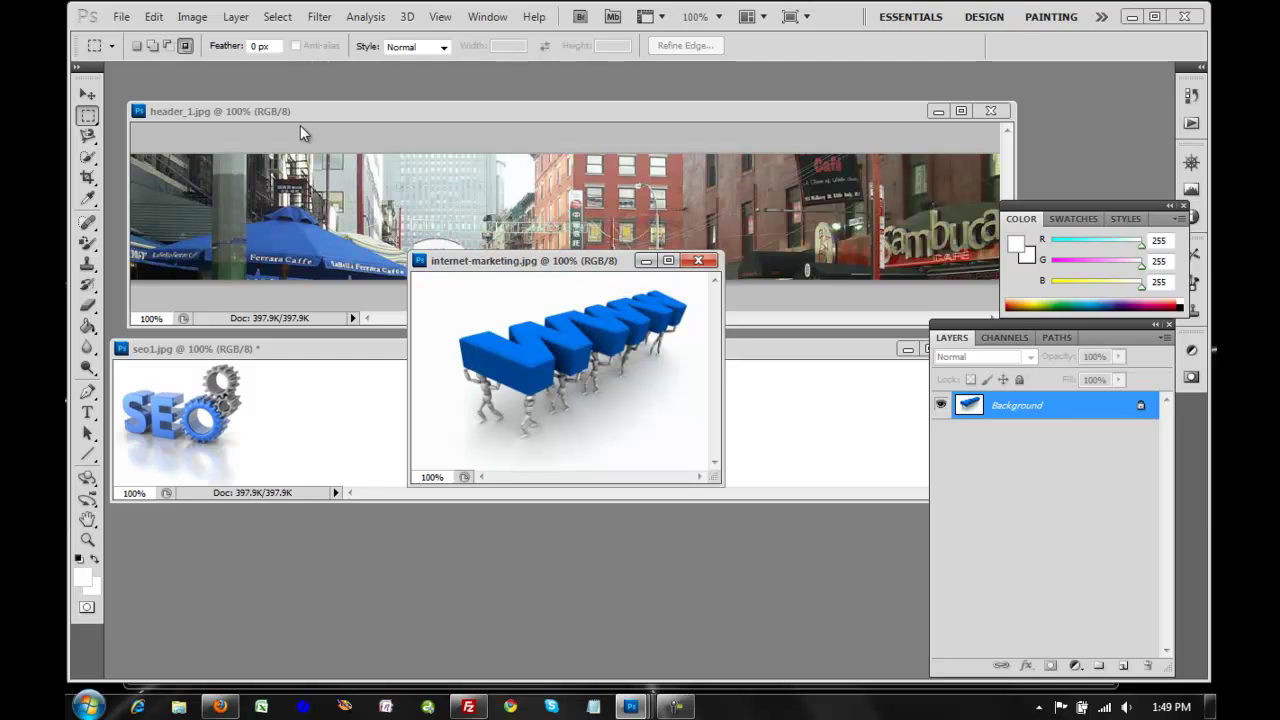
{"action": "left_click", "coordinate": [192, 17]}
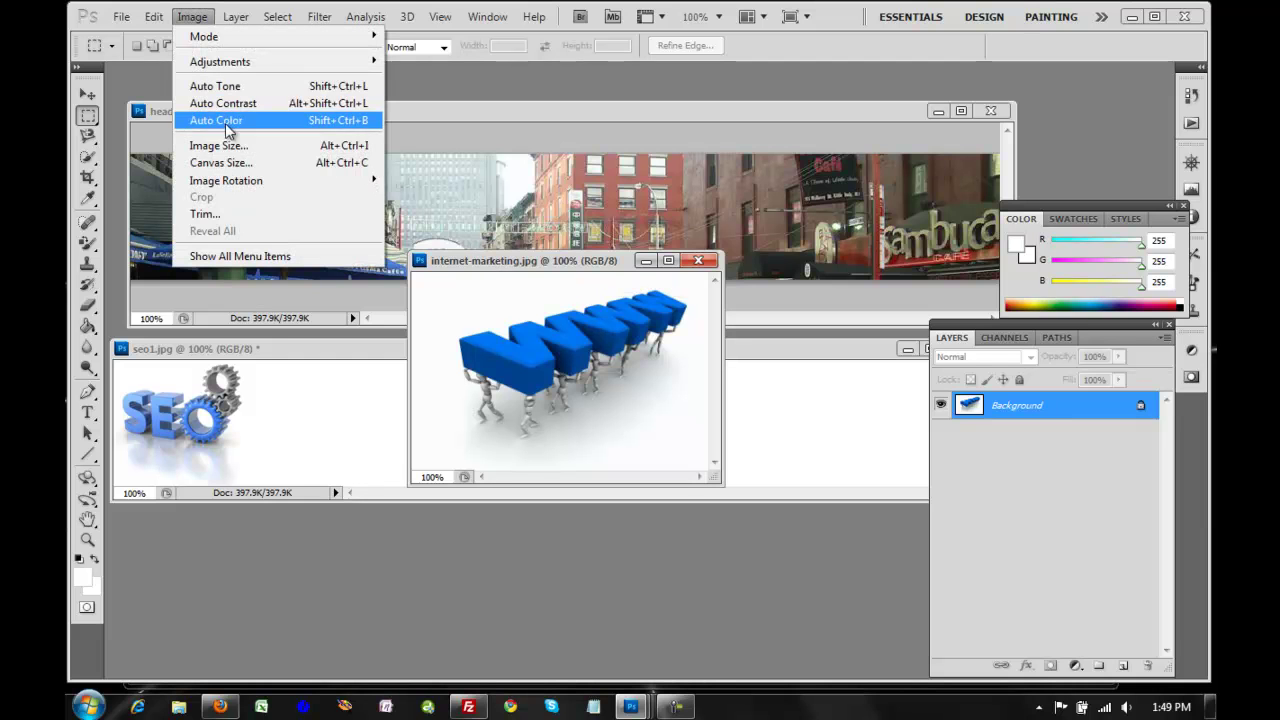
{"action": "left_click", "coordinate": [226, 148]}
{"action": "key", "text": "Tab"}
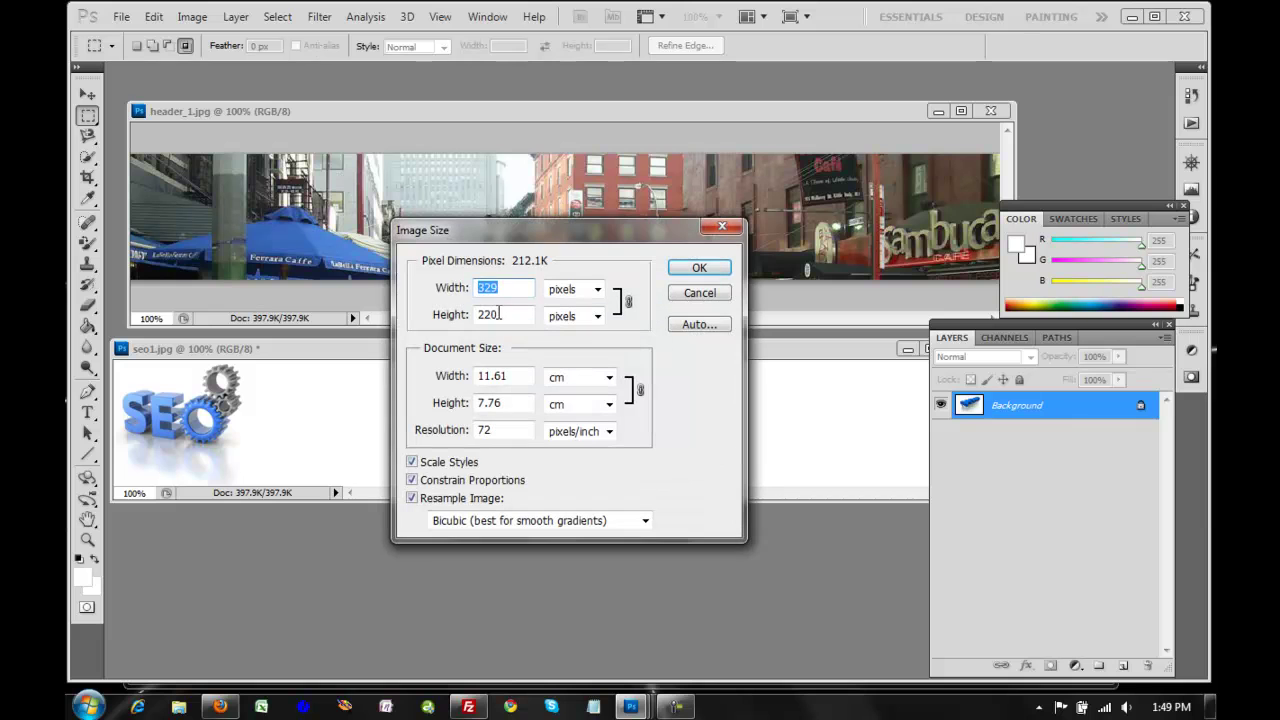
{"action": "type", "text": "140"}
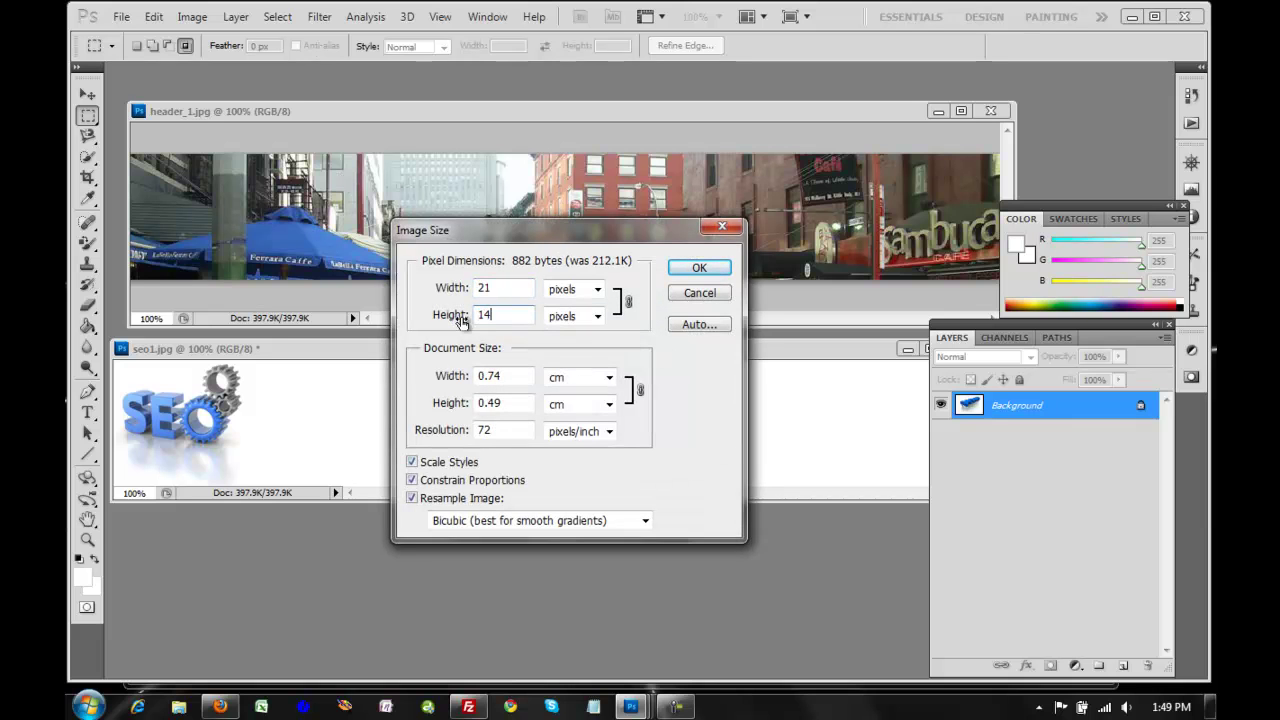
{"action": "left_click", "coordinate": [699, 268]}
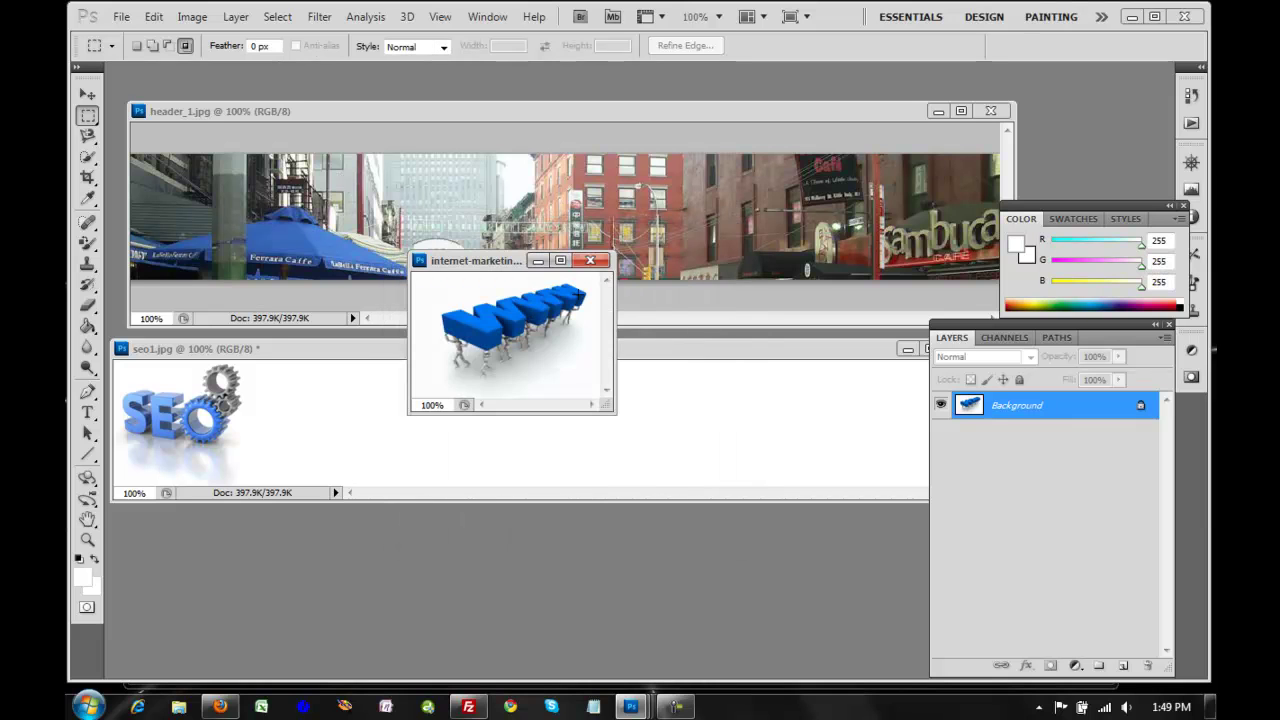
{"action": "left_click_drag", "start_coordinate": [483, 265], "coordinate": [549, 169]}
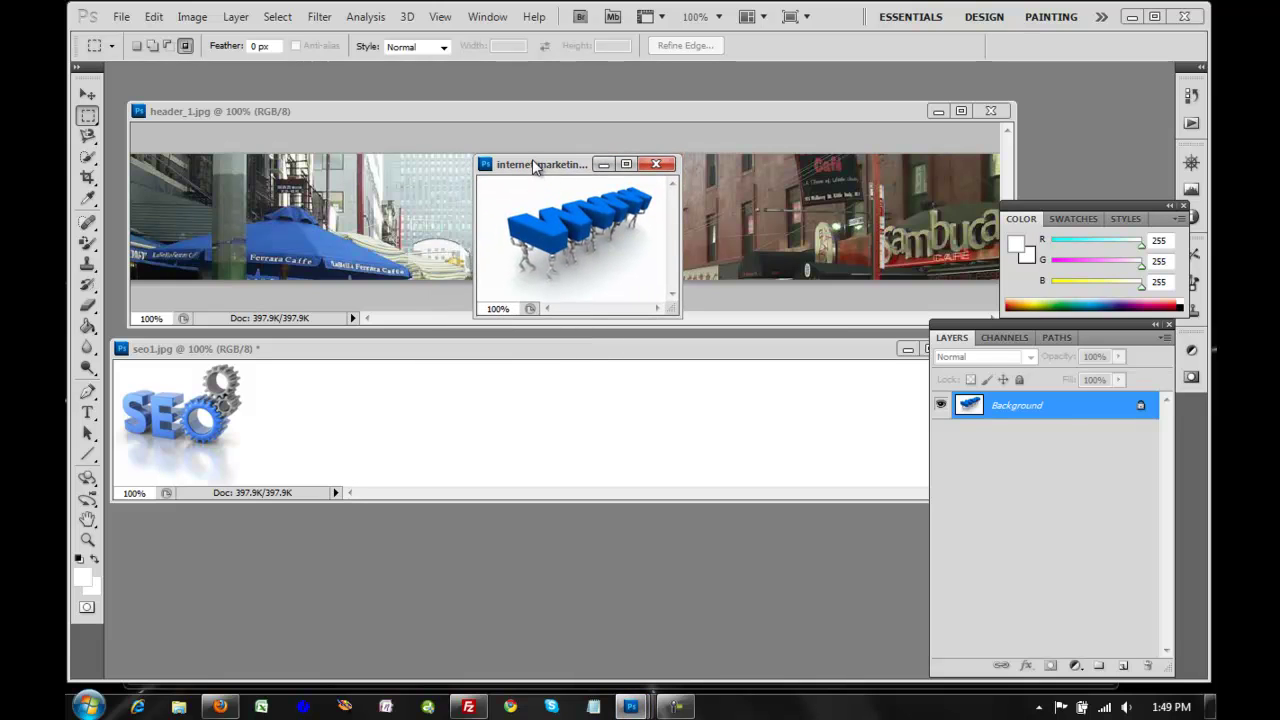
Add a new empty layer above the background in seo1.jpg.
{"action": "left_click", "coordinate": [697, 411]}
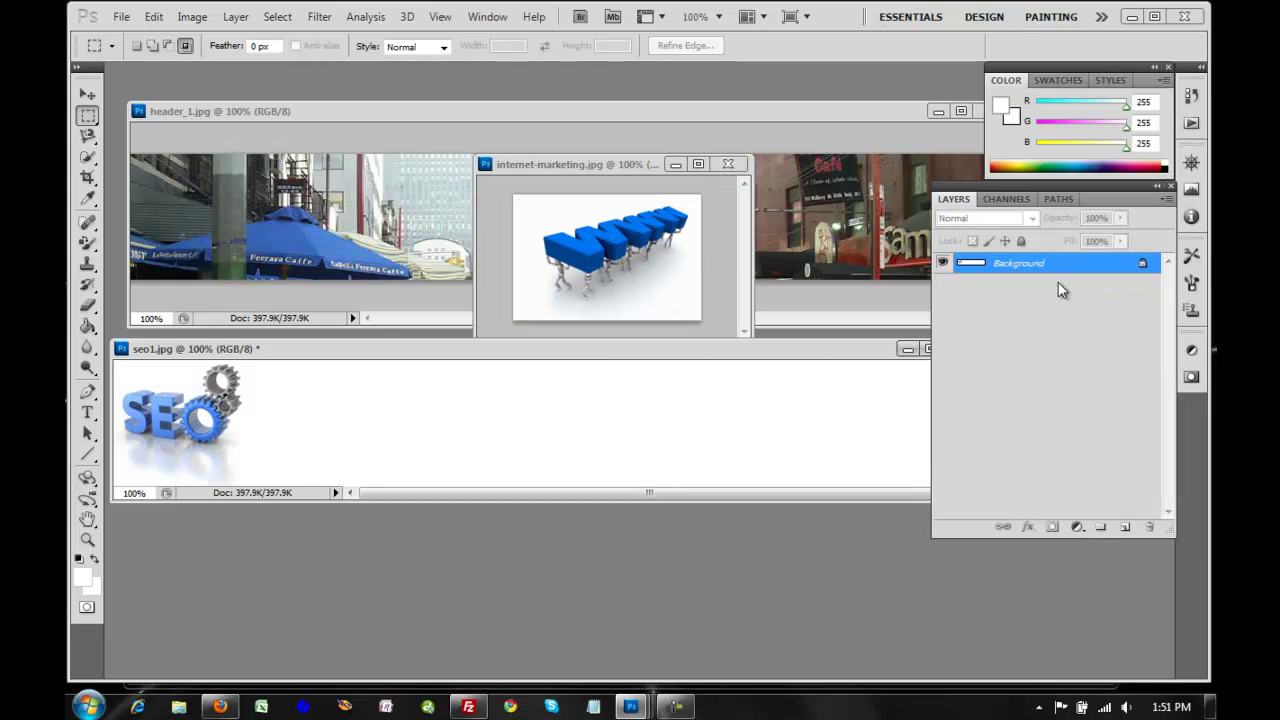
{"action": "left_click", "coordinate": [1127, 528]}
{"action": "mouse_move", "coordinate": [1006, 288]}
{"action": "left_mouse_down"}
{"action": "mouse_move", "coordinate": [1015, 270]}
{"action": "mouse_move", "coordinate": [1035, 300]}
{"action": "mouse_move", "coordinate": [1025, 283]}
{"action": "left_mouse_up"}
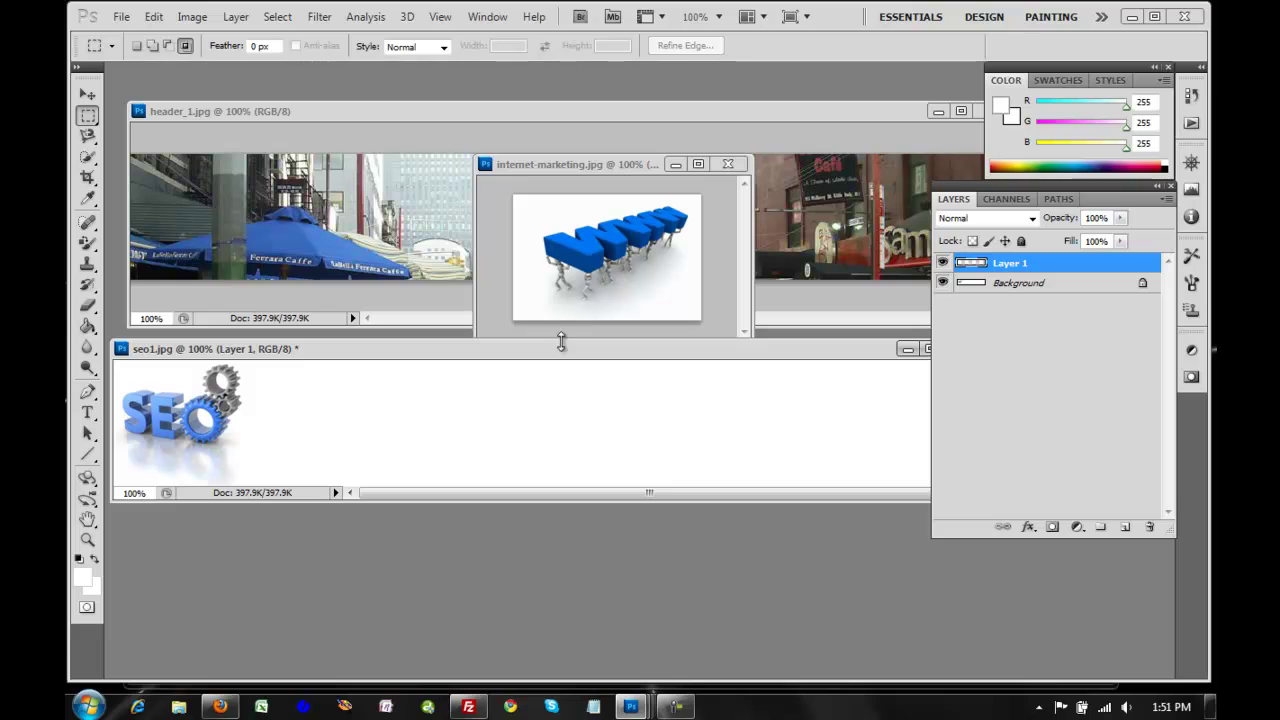
Select the entire internet-marketing.jpg picture and copy it.
{"action": "left_click", "coordinate": [556, 164]}
{"action": "key", "text": "ctrl+a"}
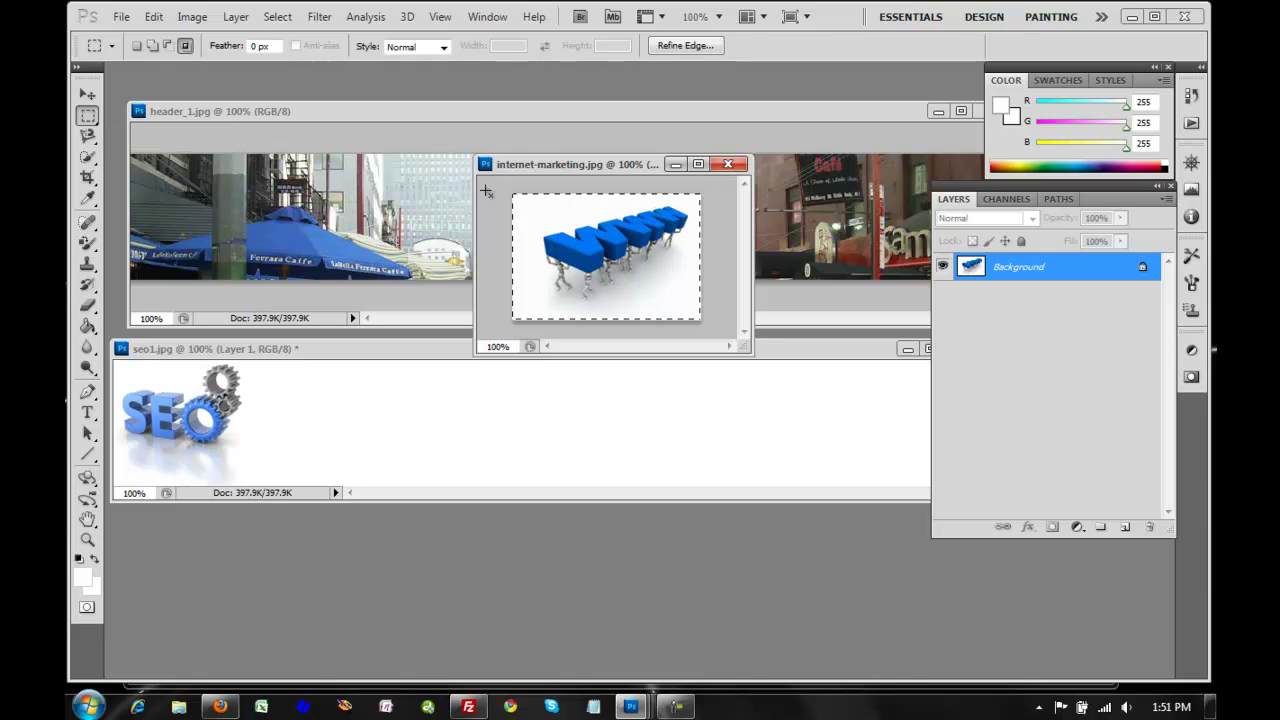
{"action": "left_click_drag", "start_coordinate": [499, 191], "coordinate": [720, 336]}
{"action": "left_click", "coordinate": [145, 20]}
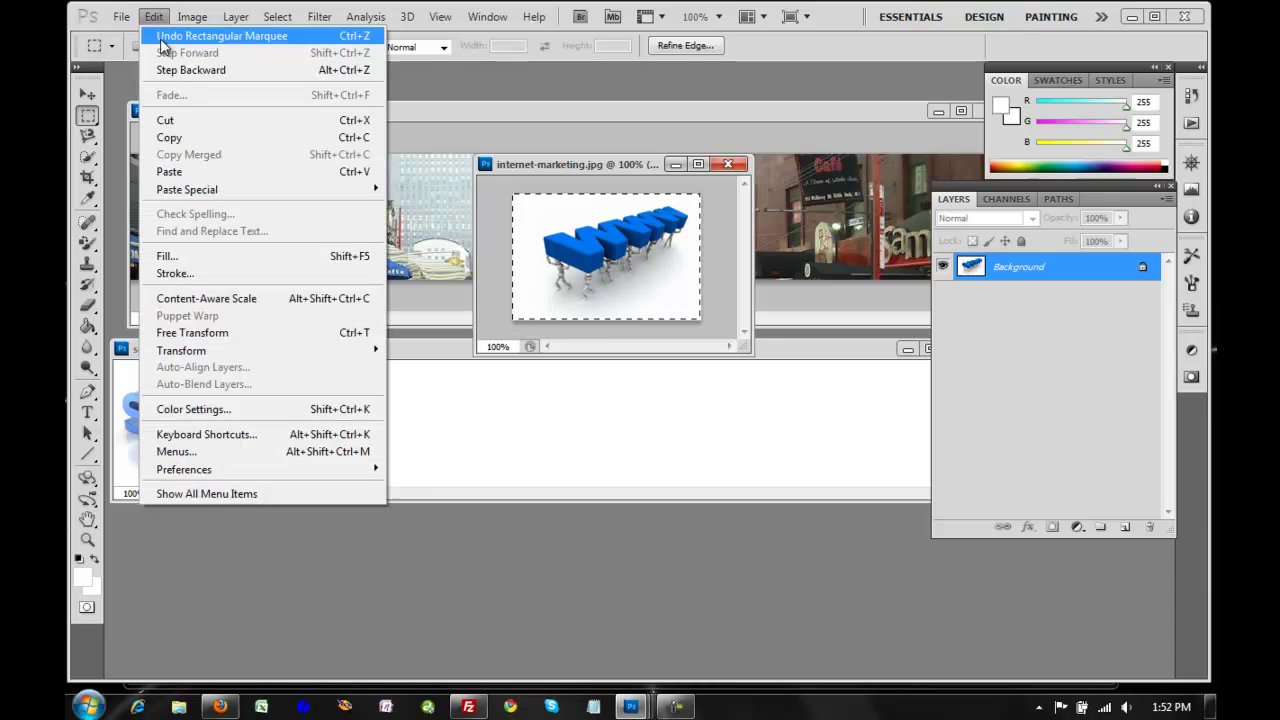
{"action": "left_click", "coordinate": [177, 138]}
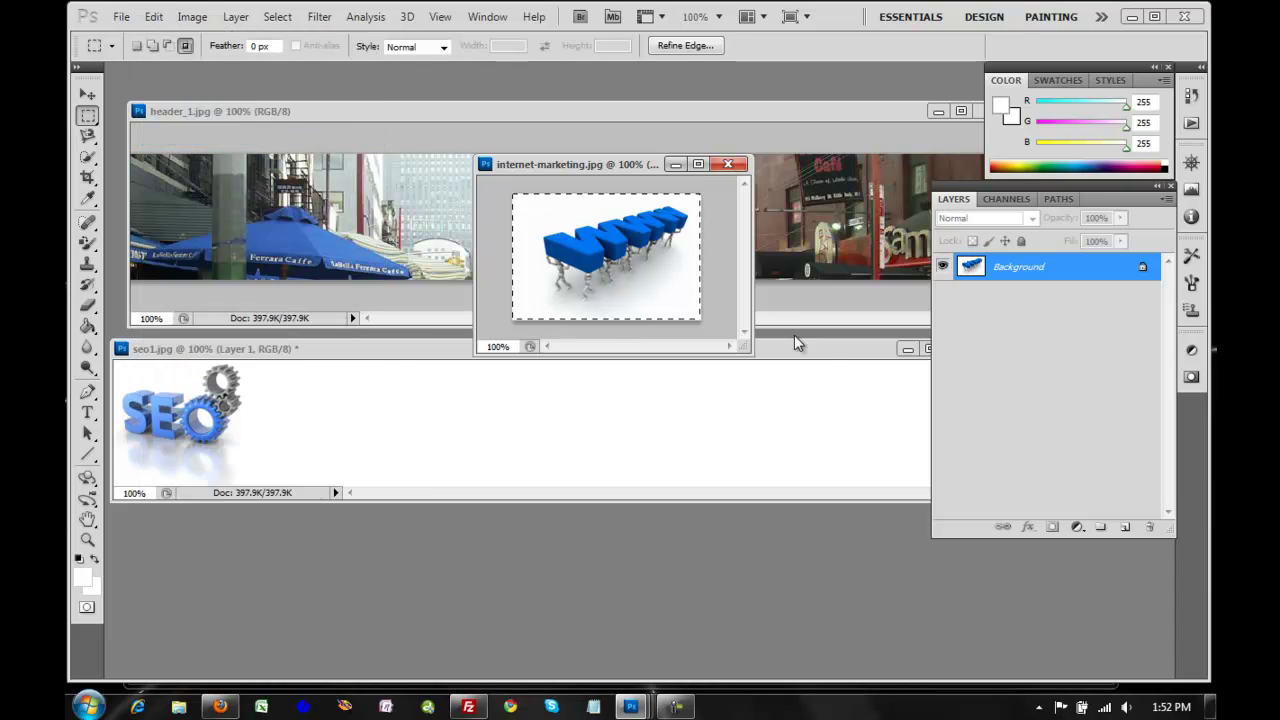
Paste the copied WWW picture onto Layer 1 of seo1.jpg.
{"action": "left_click", "coordinate": [825, 356]}
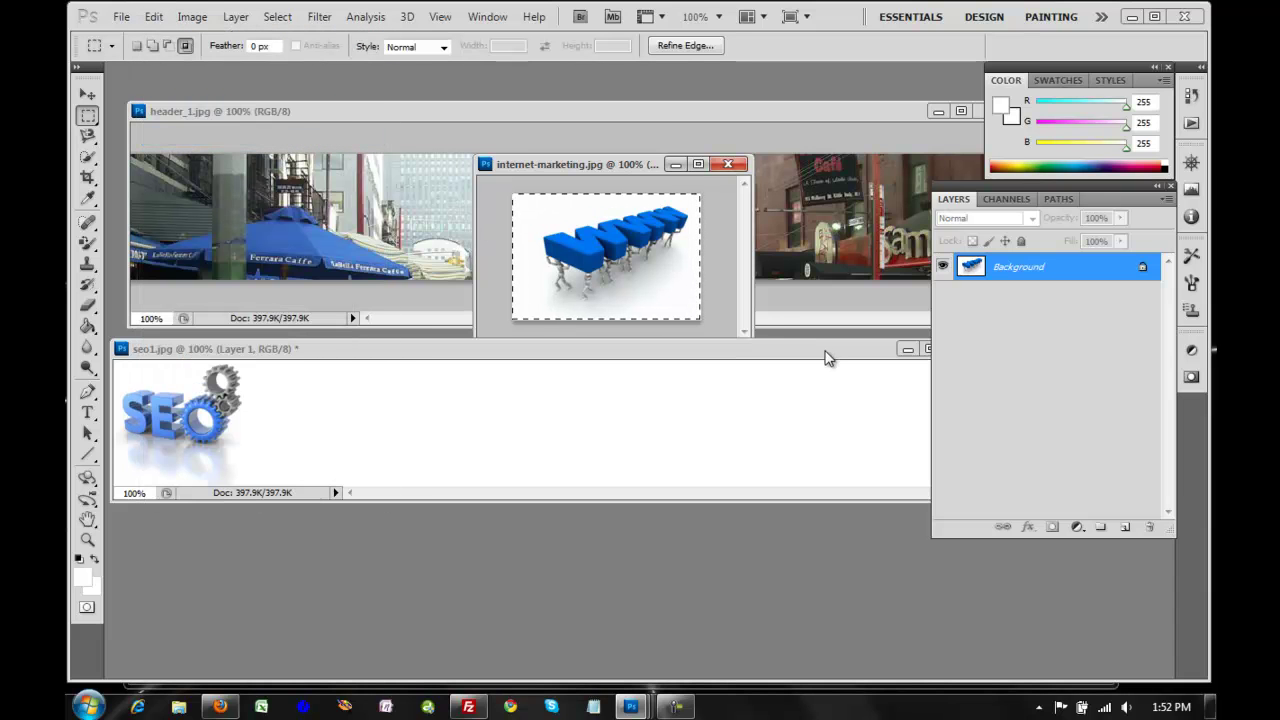
{"action": "right_click", "coordinate": [769, 391]}
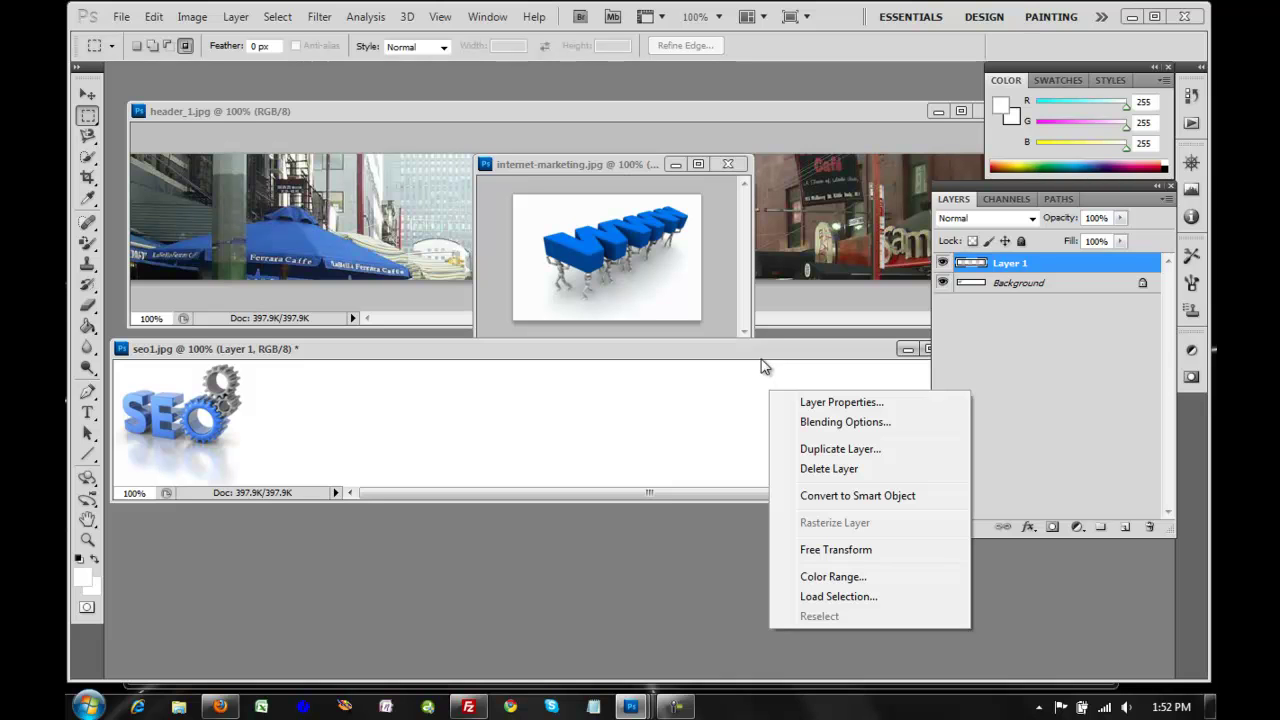
{"action": "left_click", "coordinate": [754, 358]}
{"action": "key", "text": "ctrl+v"}
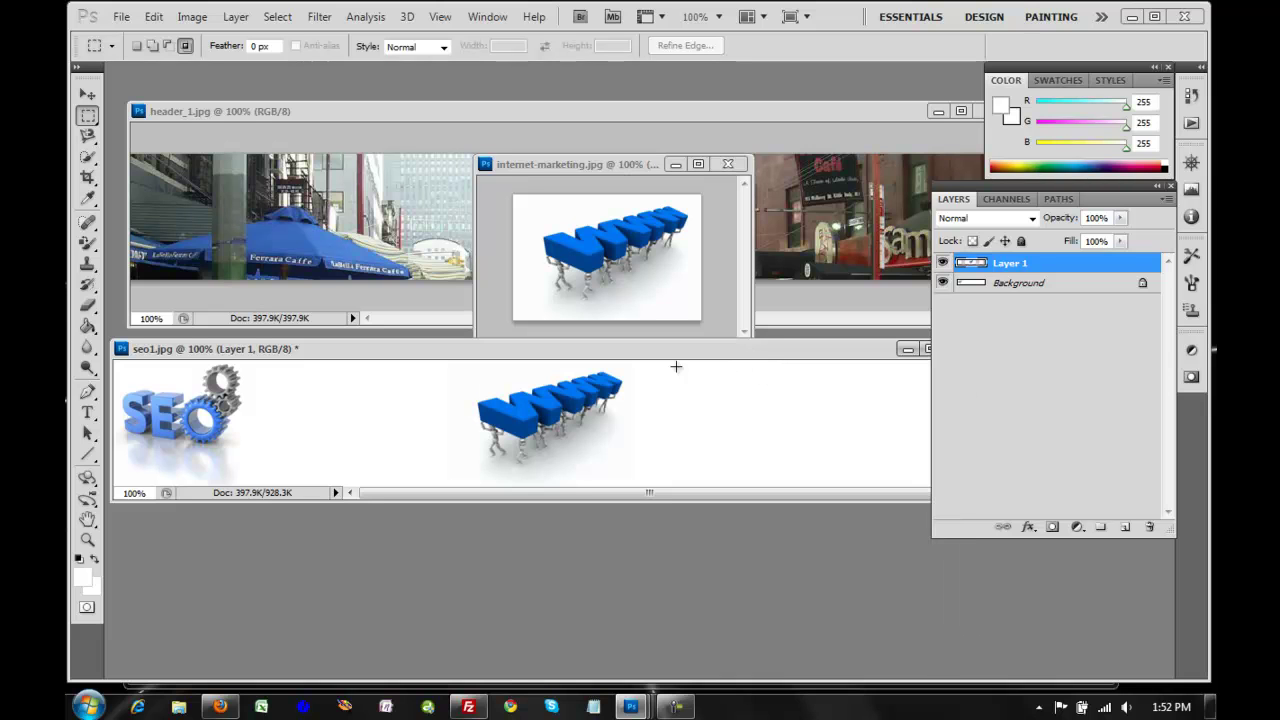
Move the pasted WWW picture toward the right end of the header, shifting the Layers panel out of the way.
{"action": "left_click", "coordinate": [87, 96]}
{"action": "left_click_drag", "start_coordinate": [530, 400], "coordinate": [828, 400]}
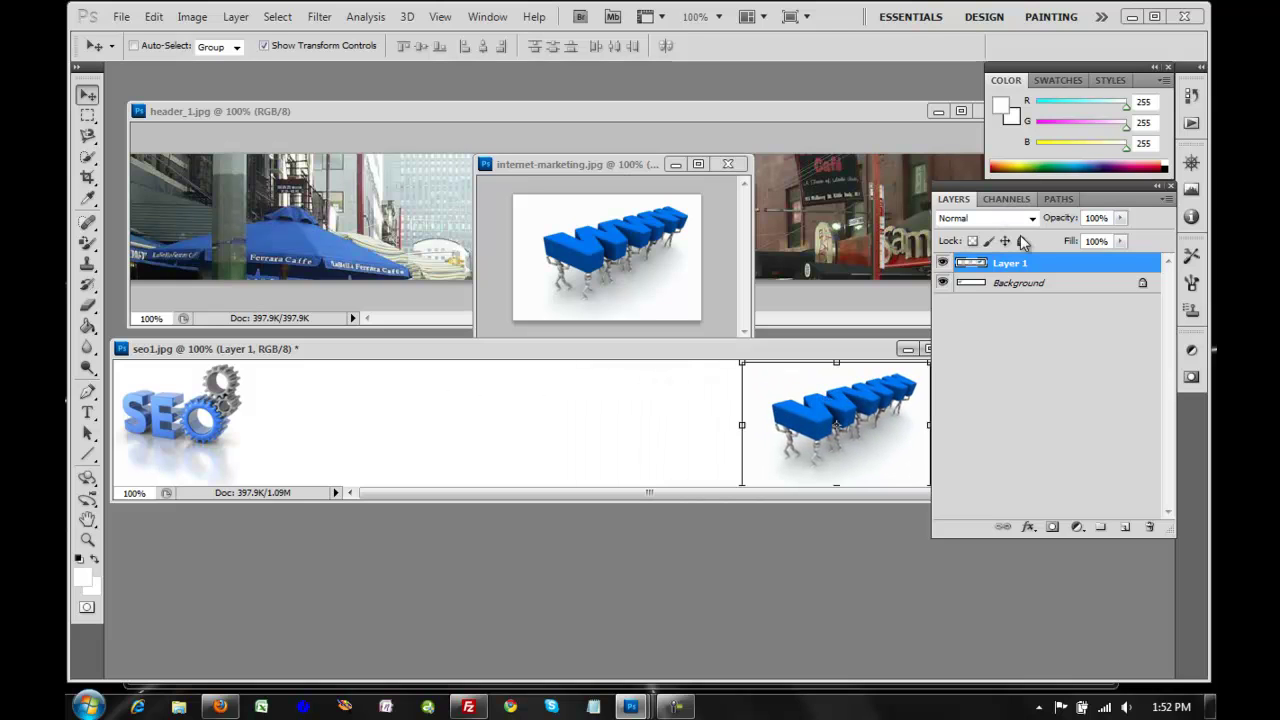
{"action": "left_click_drag", "start_coordinate": [1036, 198], "coordinate": [1051, 348]}
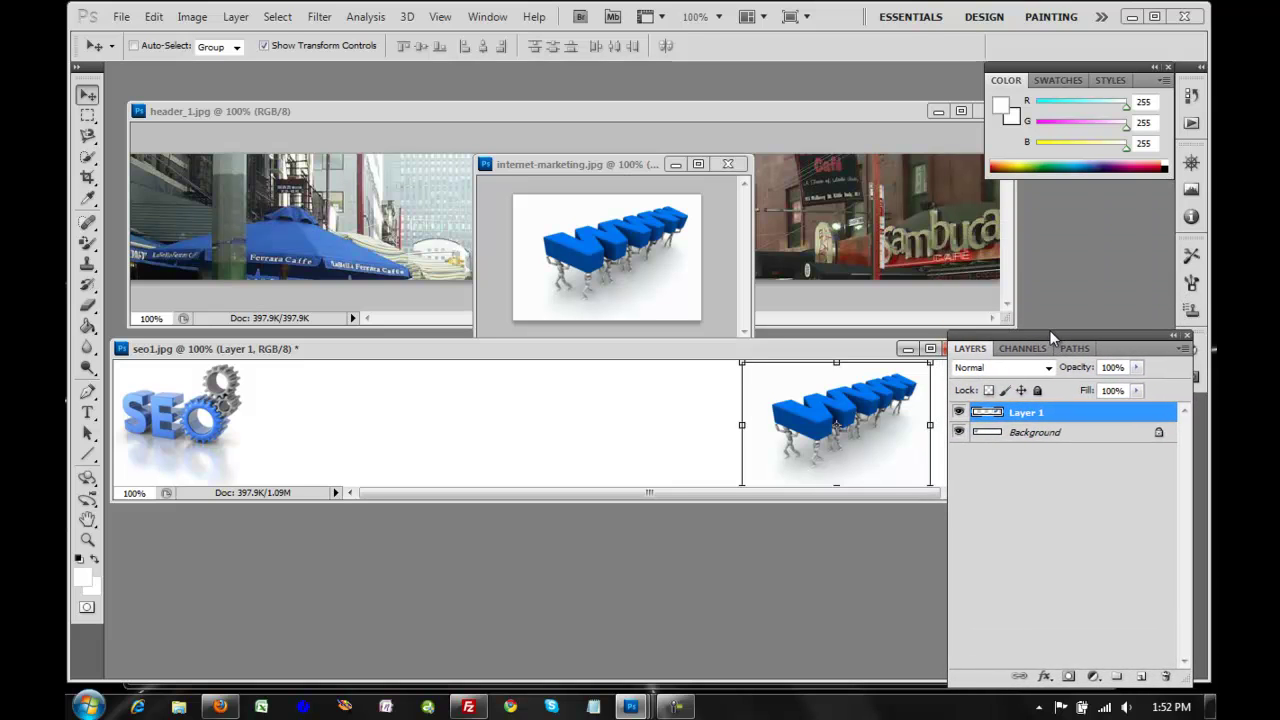
{"action": "left_click_drag", "start_coordinate": [841, 409], "coordinate": [857, 406]}
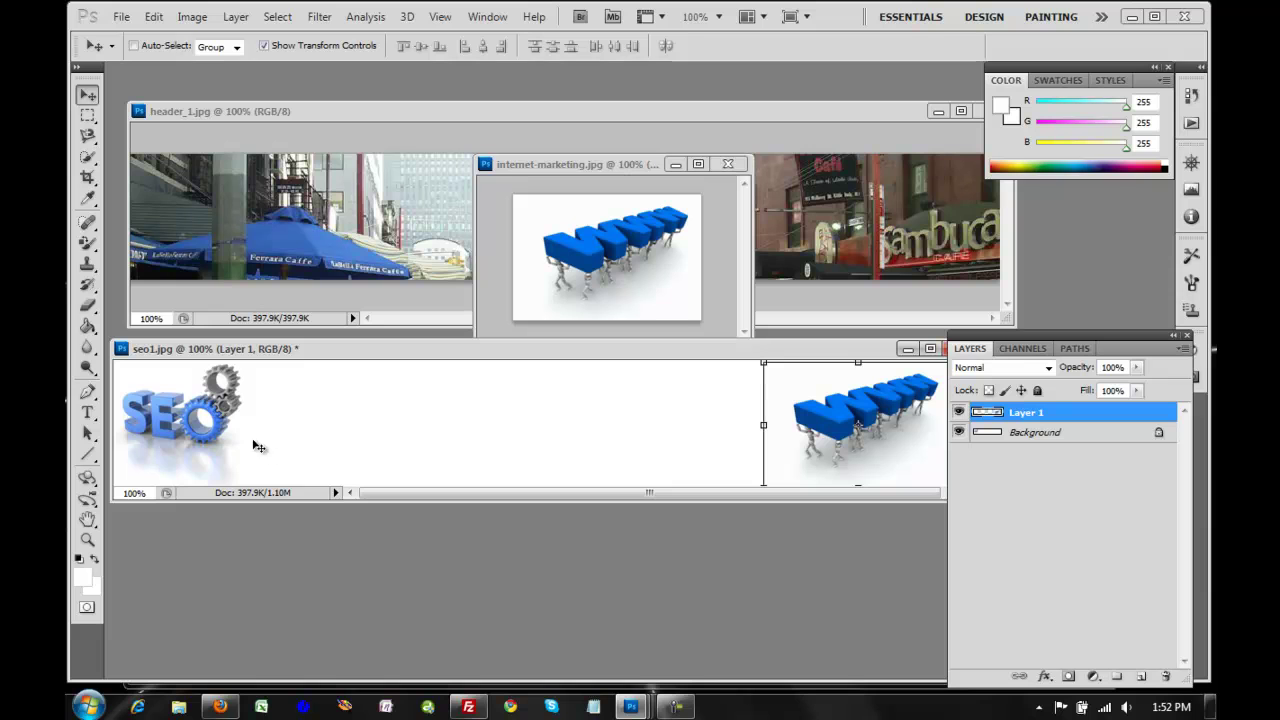
Enlarge the seo1.jpg window, then select the SEO logo on the Background layer and move it slightly to the right.
{"action": "left_click_drag", "start_coordinate": [384, 539], "coordinate": [373, 563]}
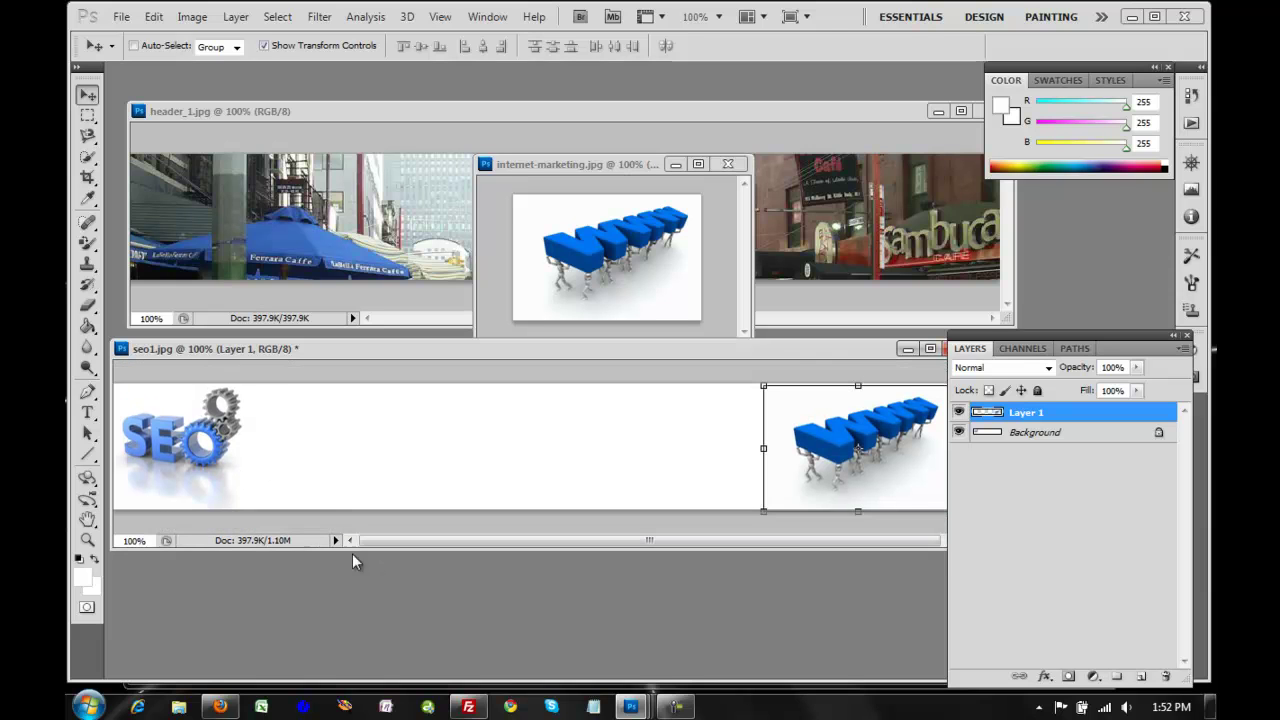
{"action": "left_click", "coordinate": [87, 115]}
{"action": "left_click_drag", "start_coordinate": [261, 381], "coordinate": [112, 512]}
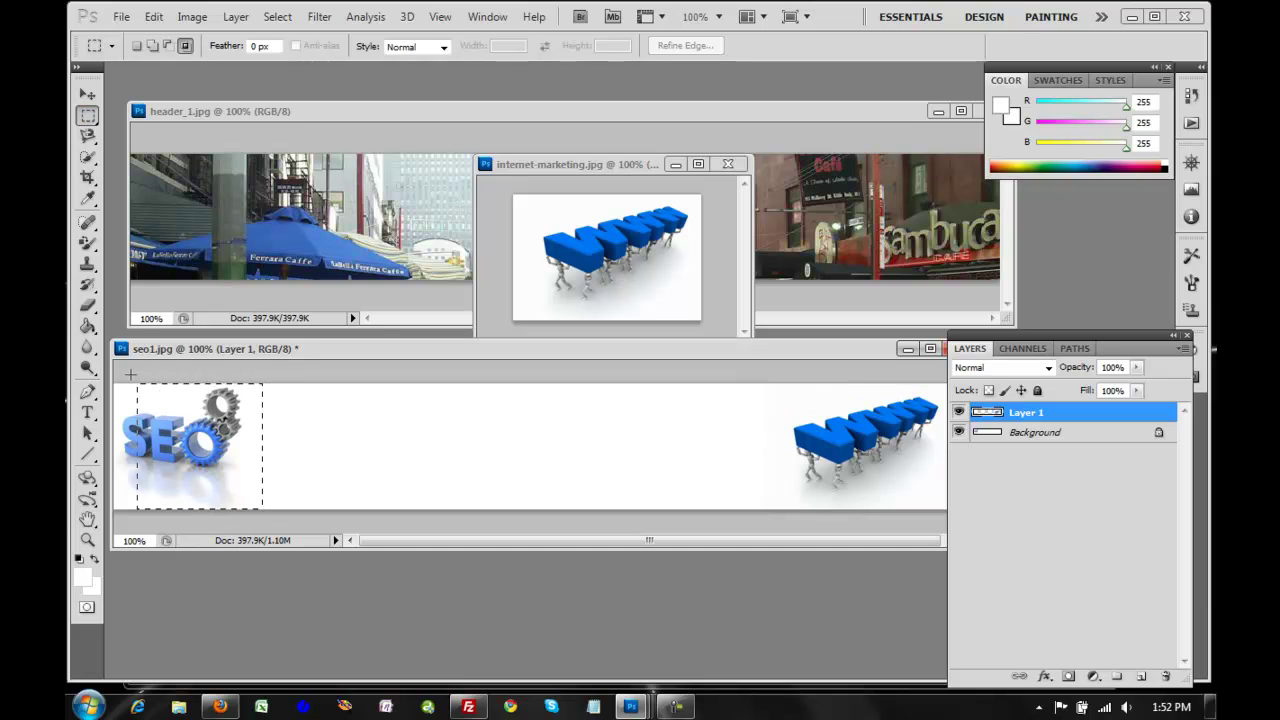
{"action": "left_click", "coordinate": [87, 93]}
{"action": "key", "text": "alt+bracketleft"}
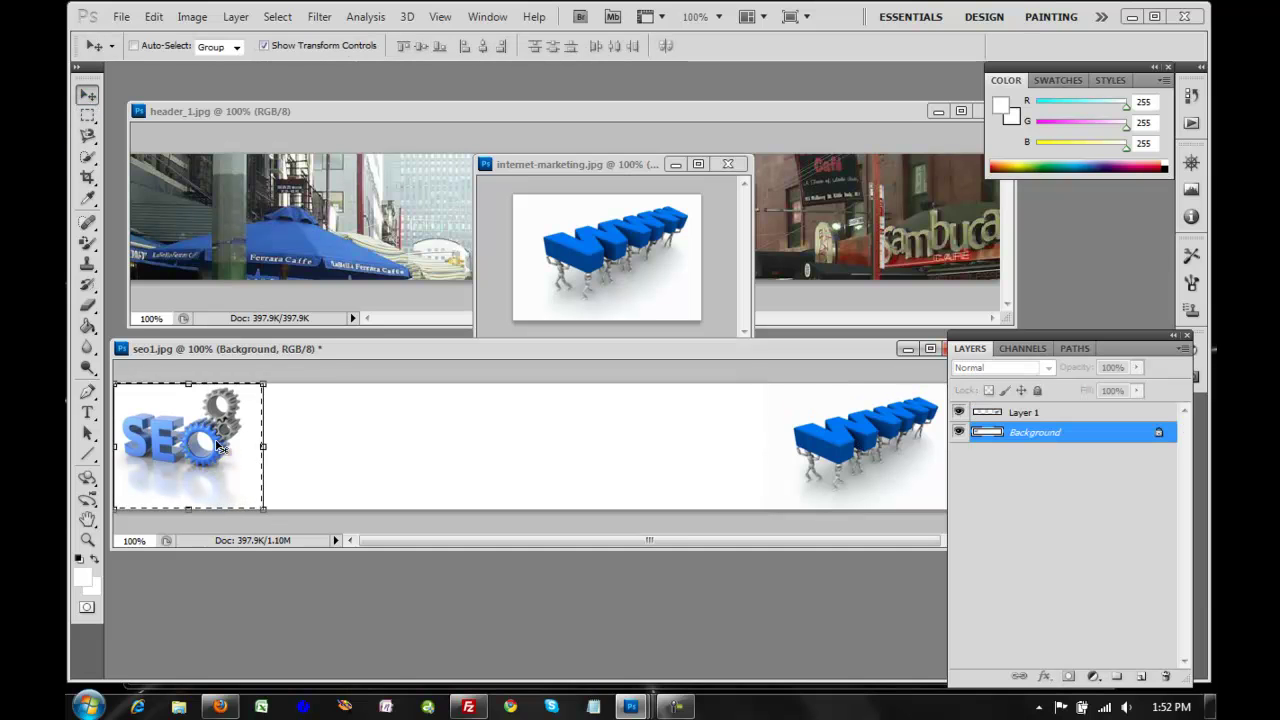
{"action": "left_click_drag", "start_coordinate": [206, 443], "coordinate": [254, 445]}
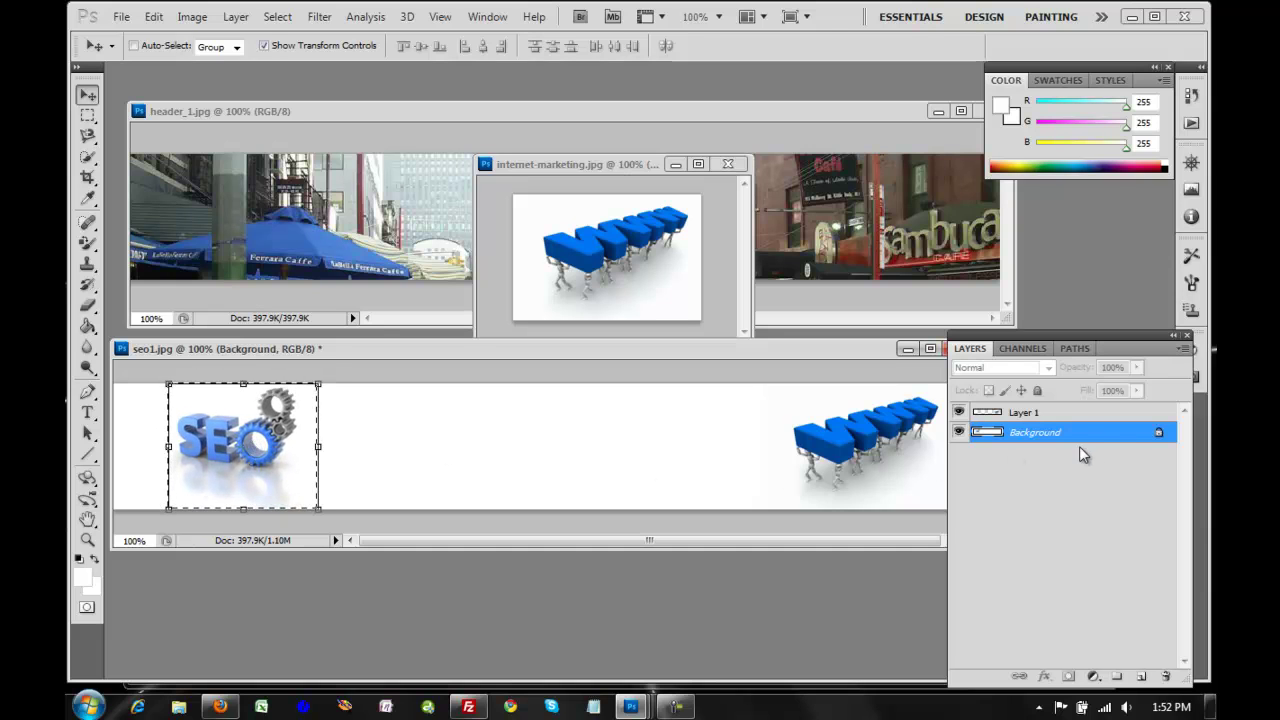
Add a new layer above the Background, clear the selection, and enter the title text "SEOTOOLS4U.com" beside the SEO logo.
{"action": "left_click", "coordinate": [1141, 676]}
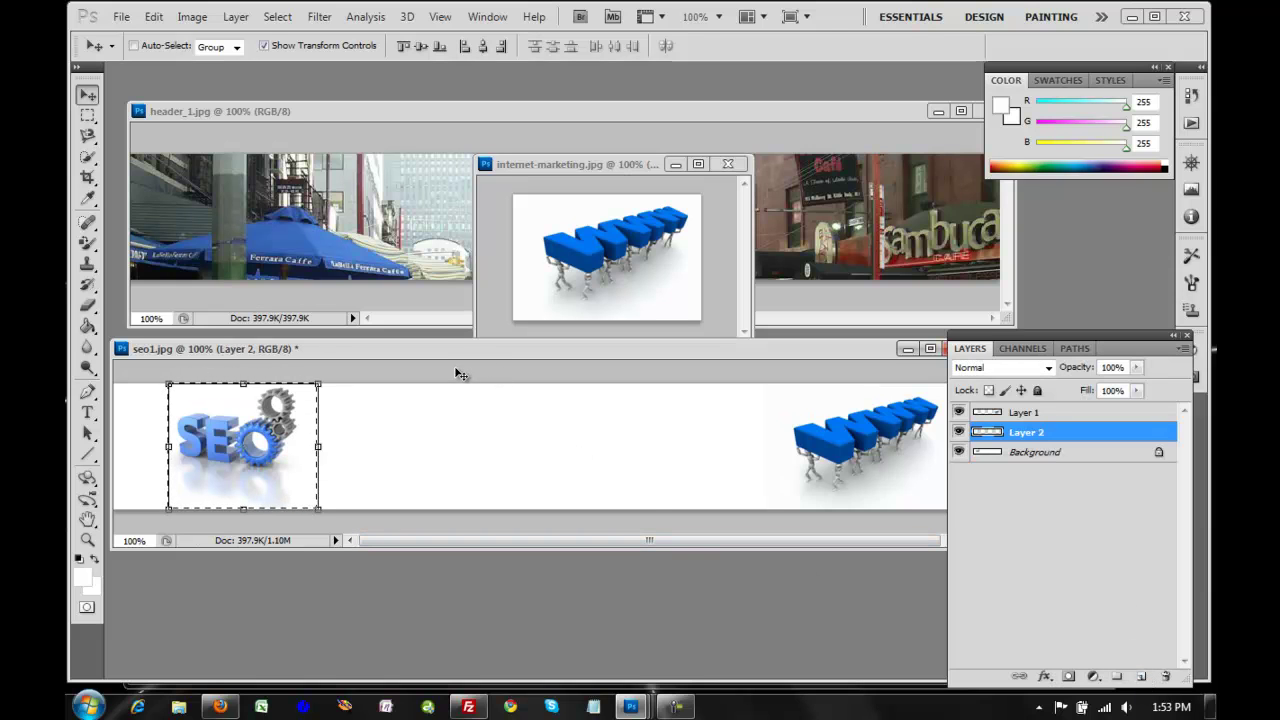
{"action": "key", "text": "ctrl+d"}
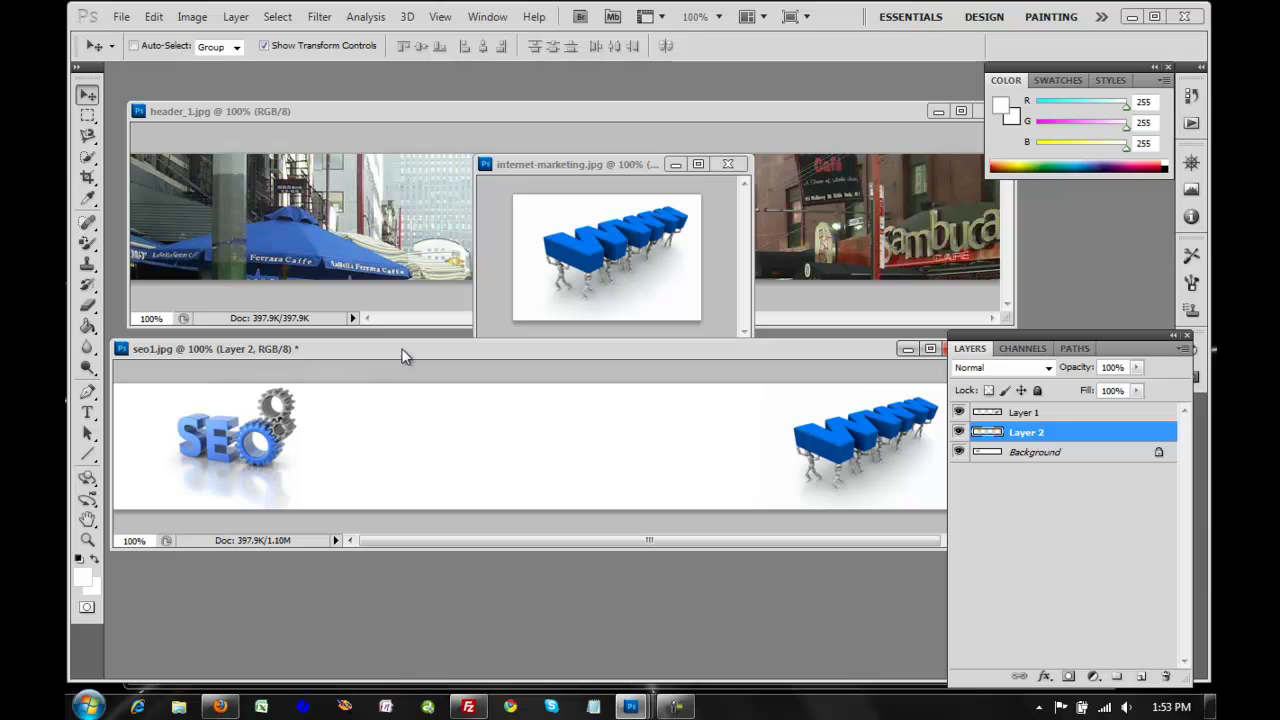
{"action": "left_click", "coordinate": [87, 412]}
{"action": "left_click", "coordinate": [370, 431]}
{"action": "left_click", "coordinate": [370, 431]}
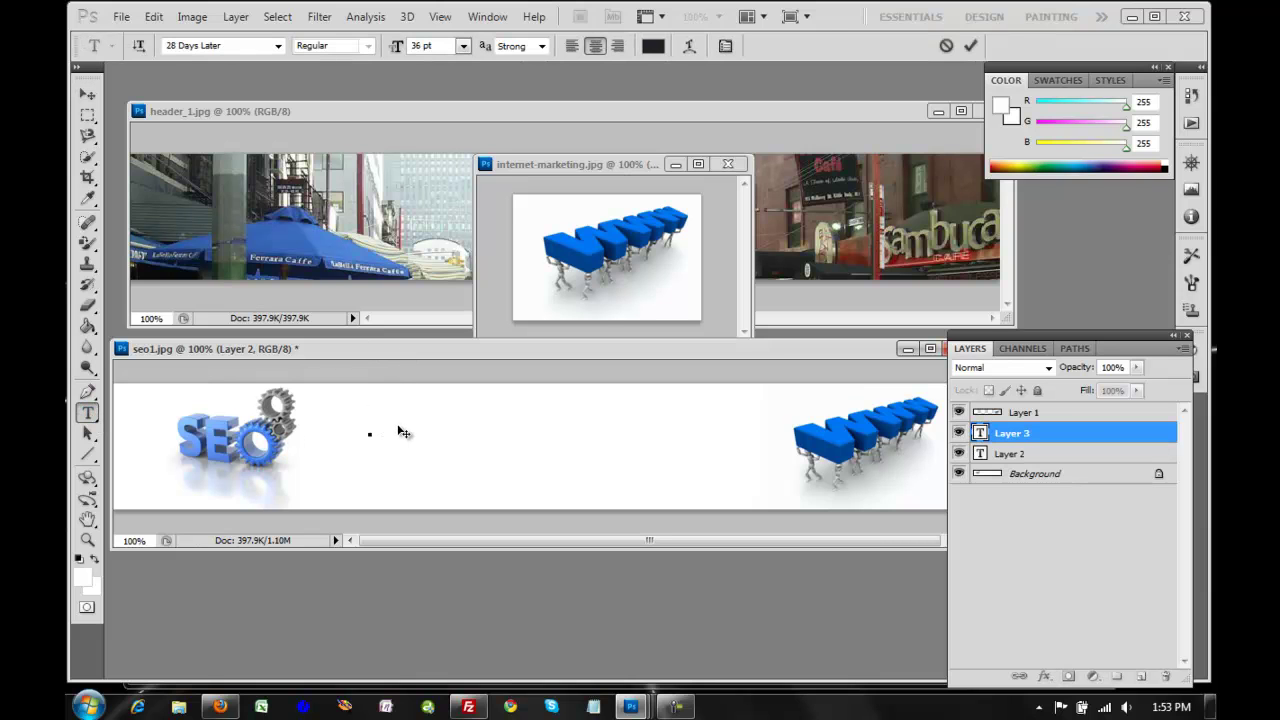
{"action": "type", "text": "SEO"}
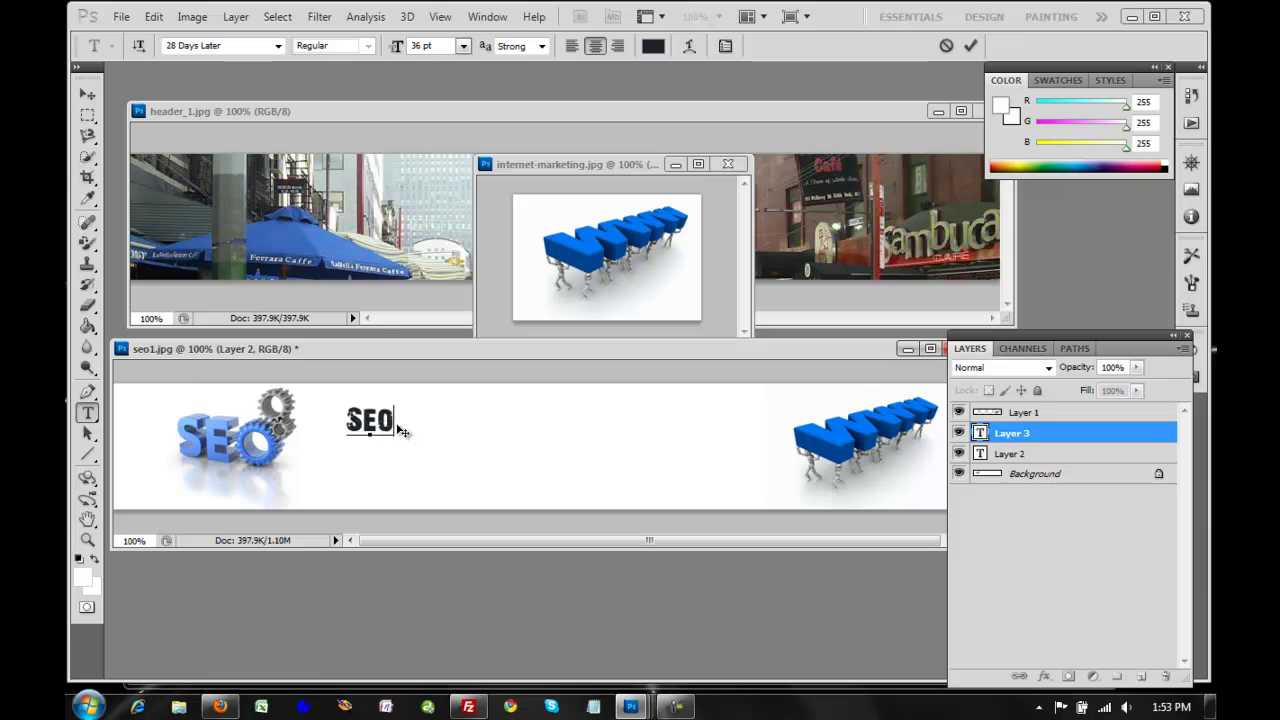
{"action": "type", "text": "TO"}
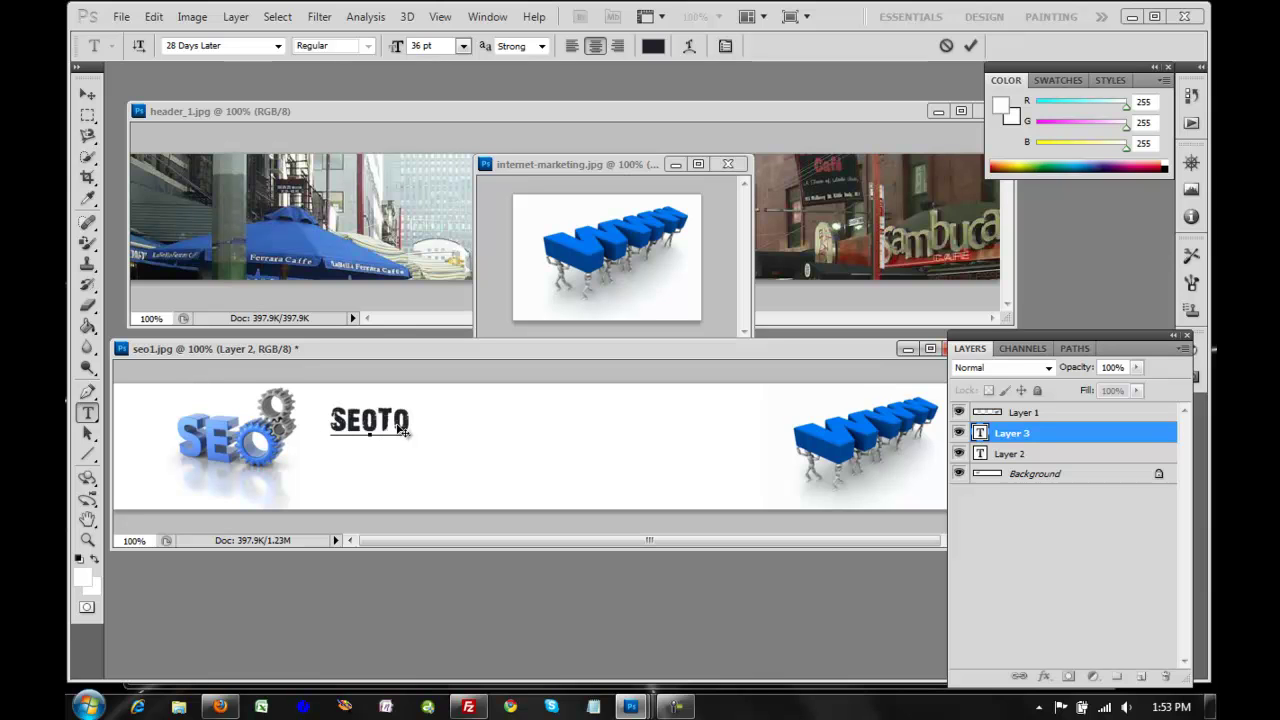
{"action": "type", "text": "OLS"}
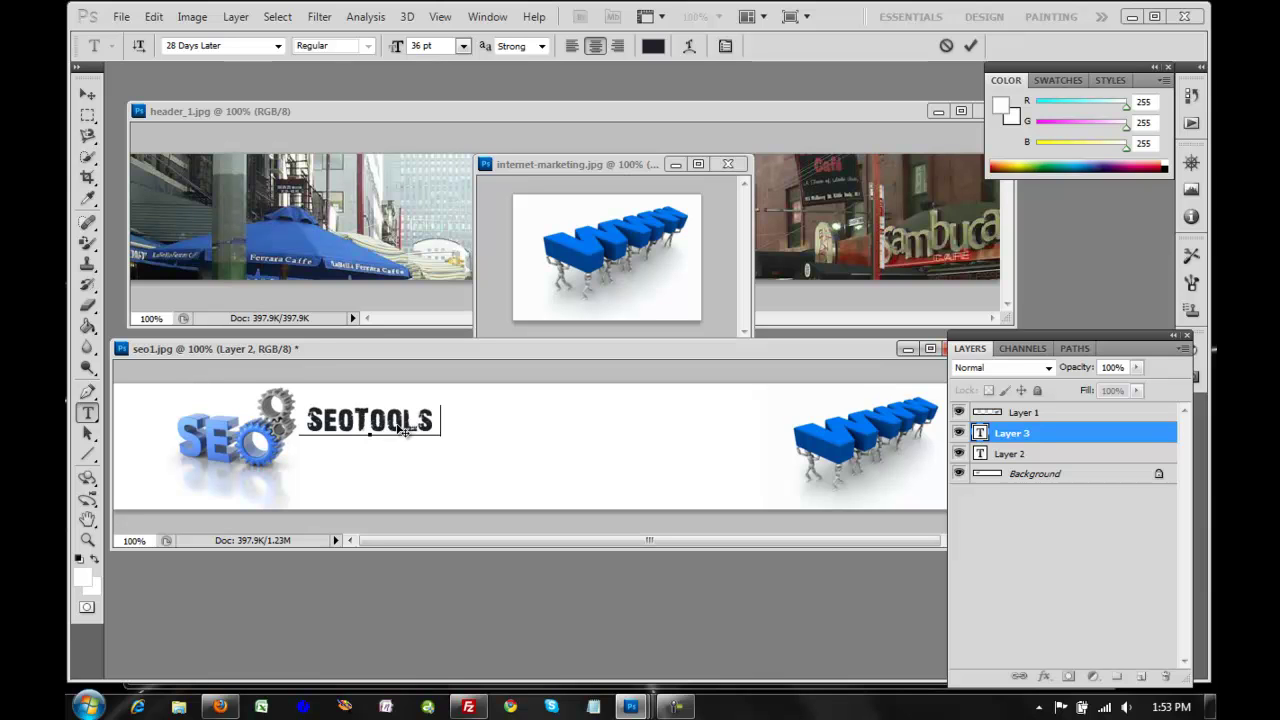
{"action": "type", "text": "4U.com"}
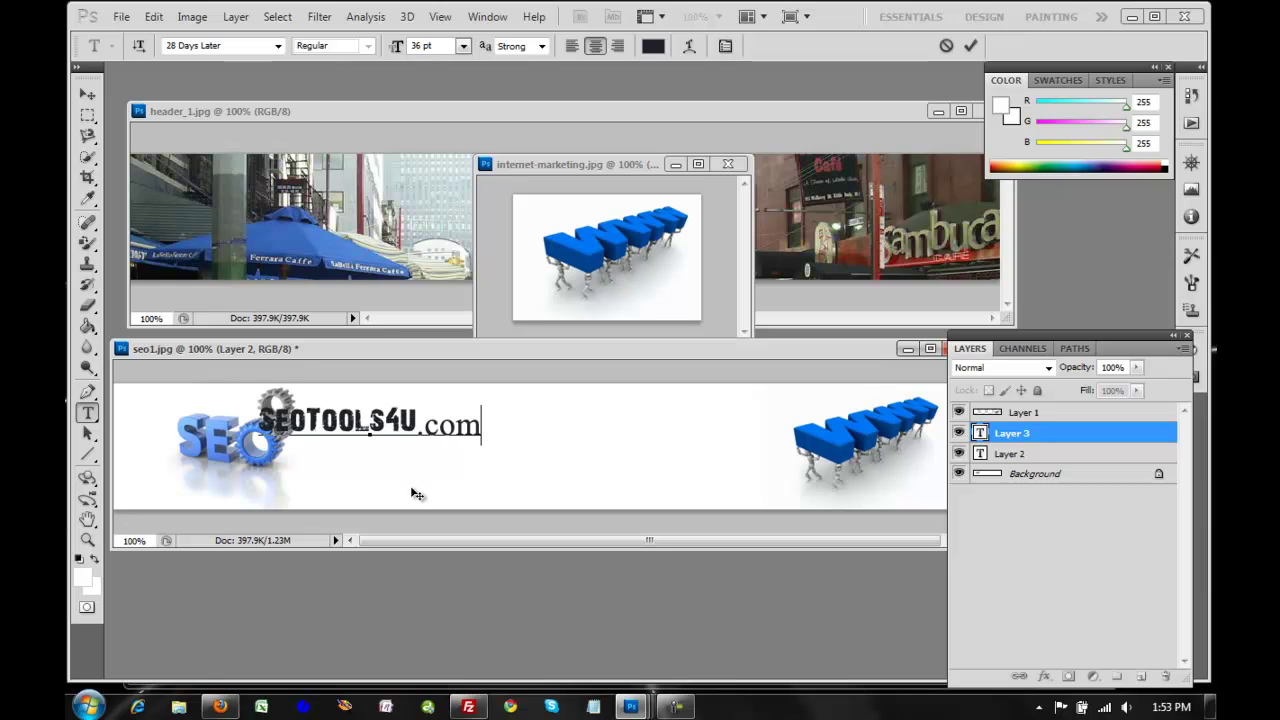
Move the title text clear of the SEO logo and set its font to Arnprior.
{"action": "left_click_drag", "start_coordinate": [414, 477], "coordinate": [475, 501]}
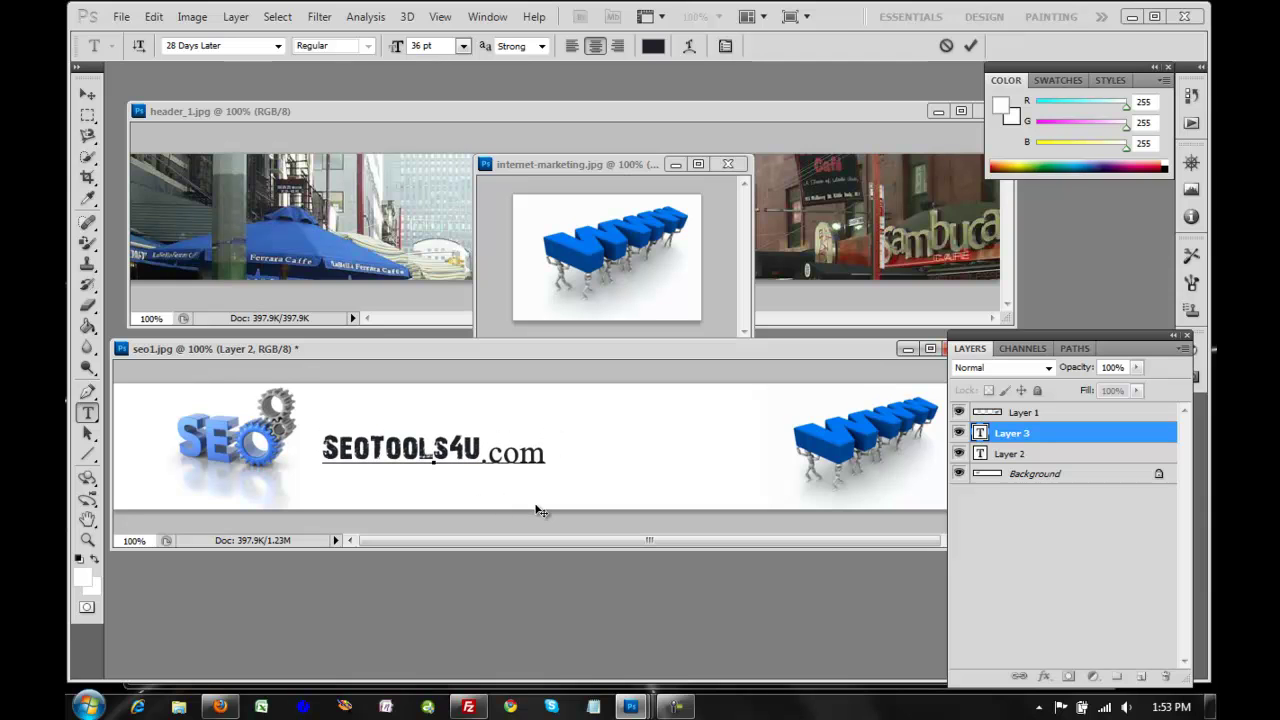
{"action": "key", "text": "ctrl+a"}
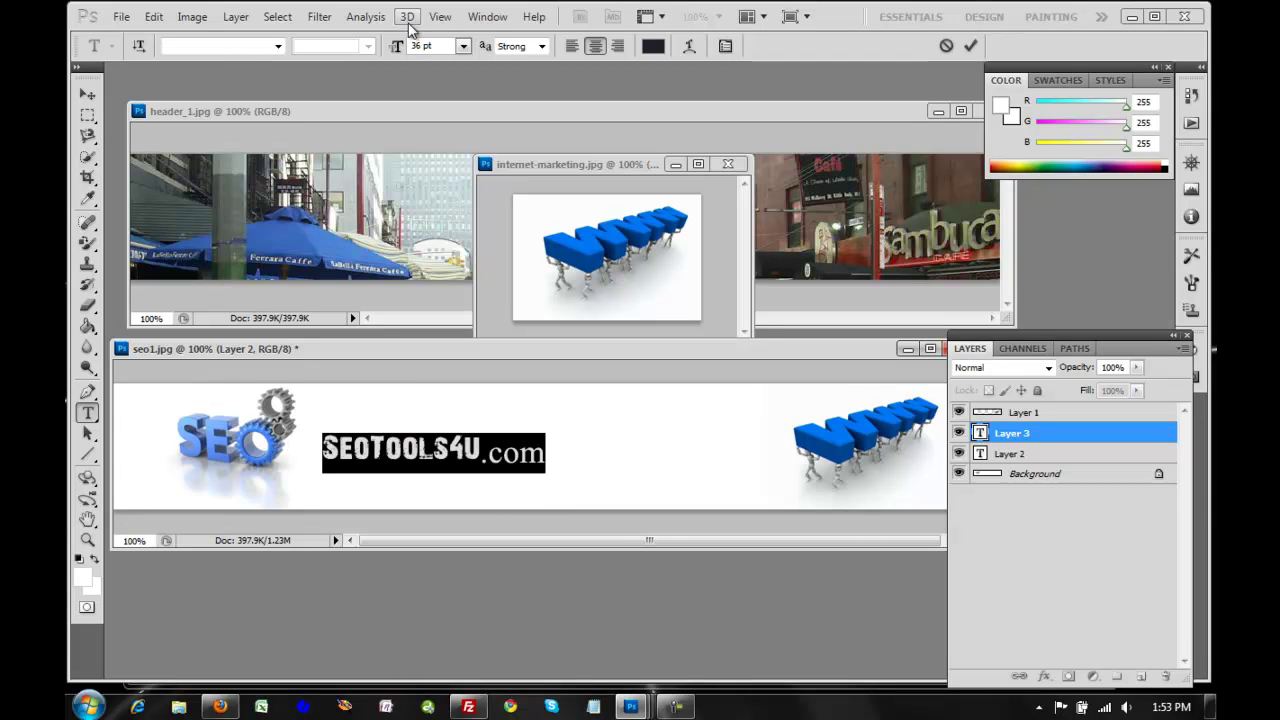
{"action": "left_click", "coordinate": [278, 47]}
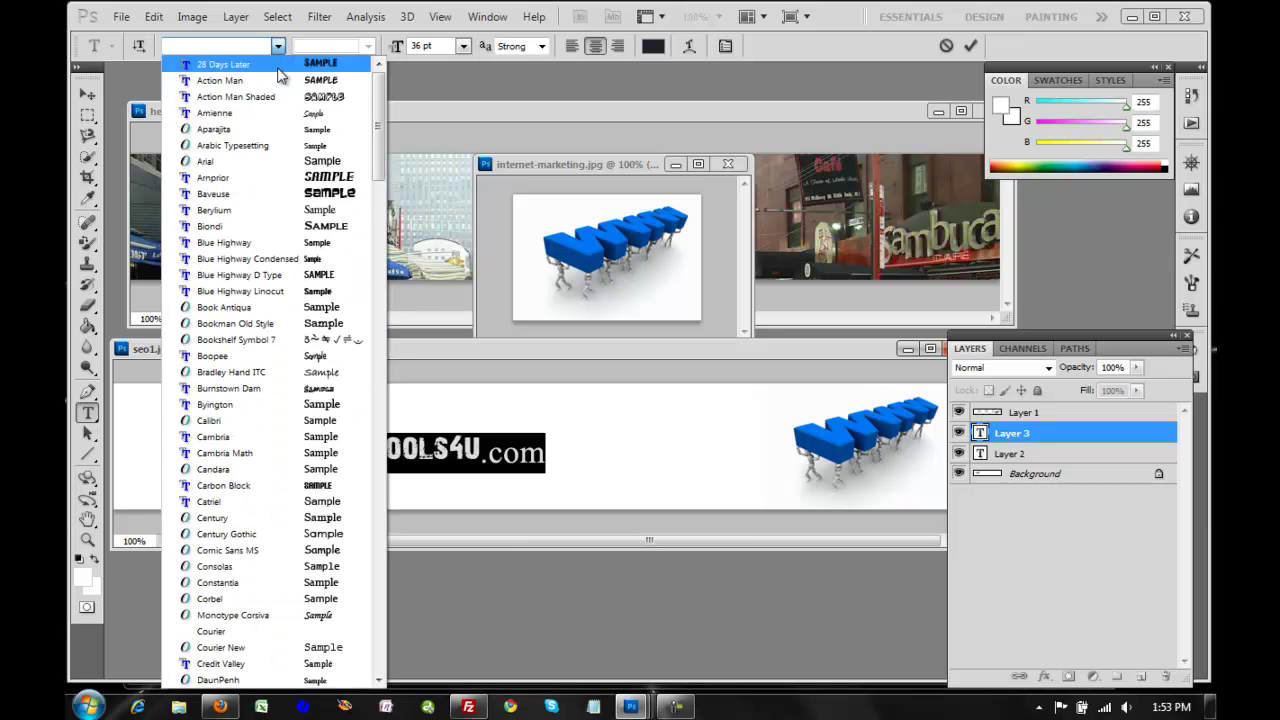
{"action": "left_click", "coordinate": [269, 176]}
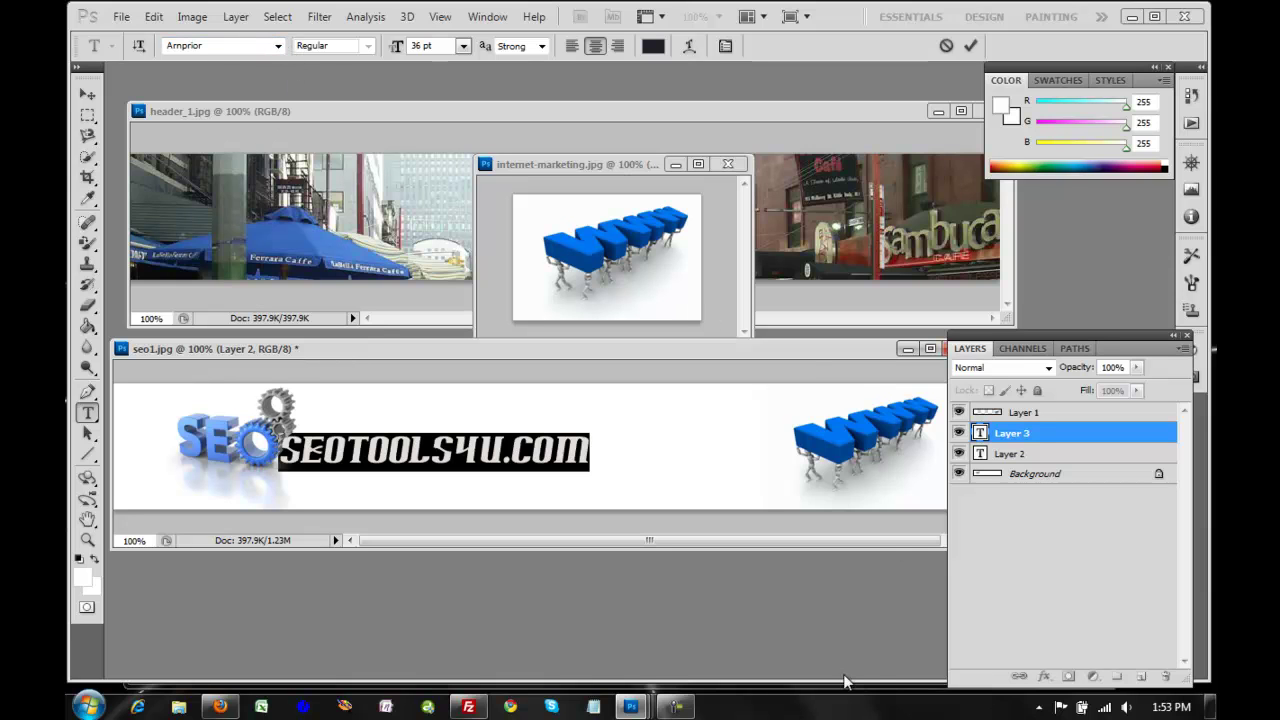
{"action": "left_click", "coordinate": [678, 707]}
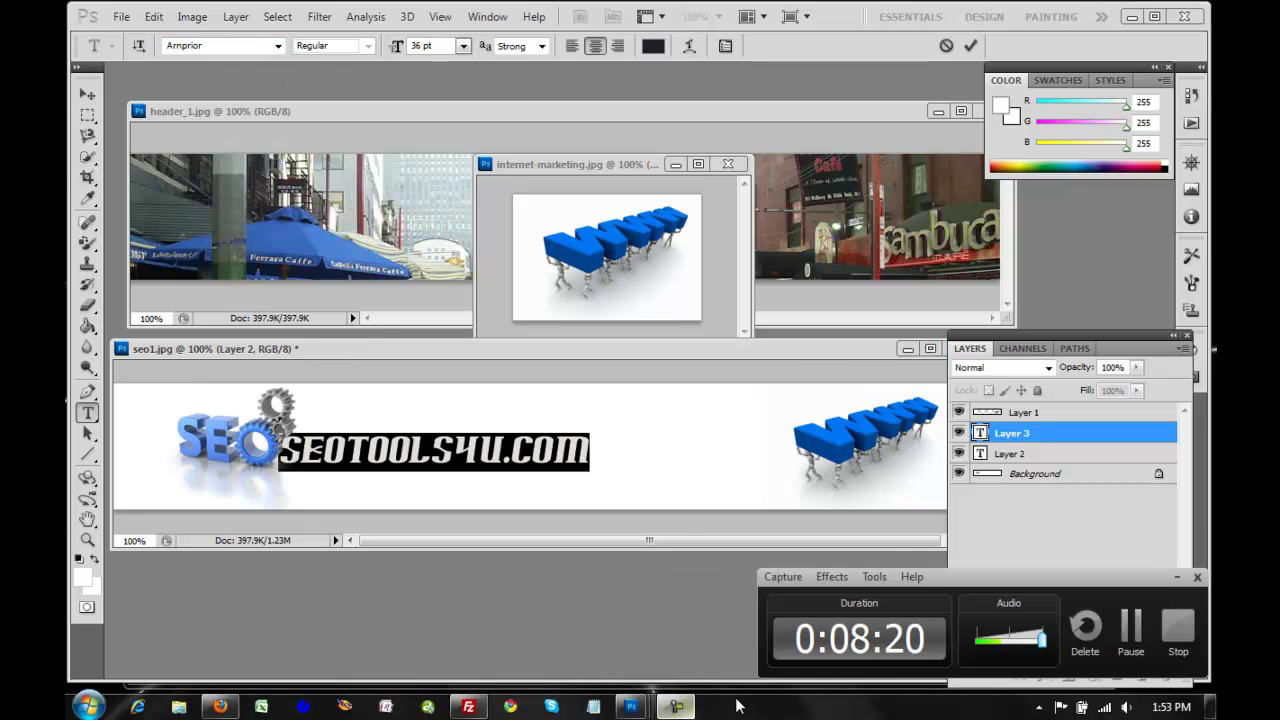
{"action": "left_click", "coordinate": [1130, 637]}
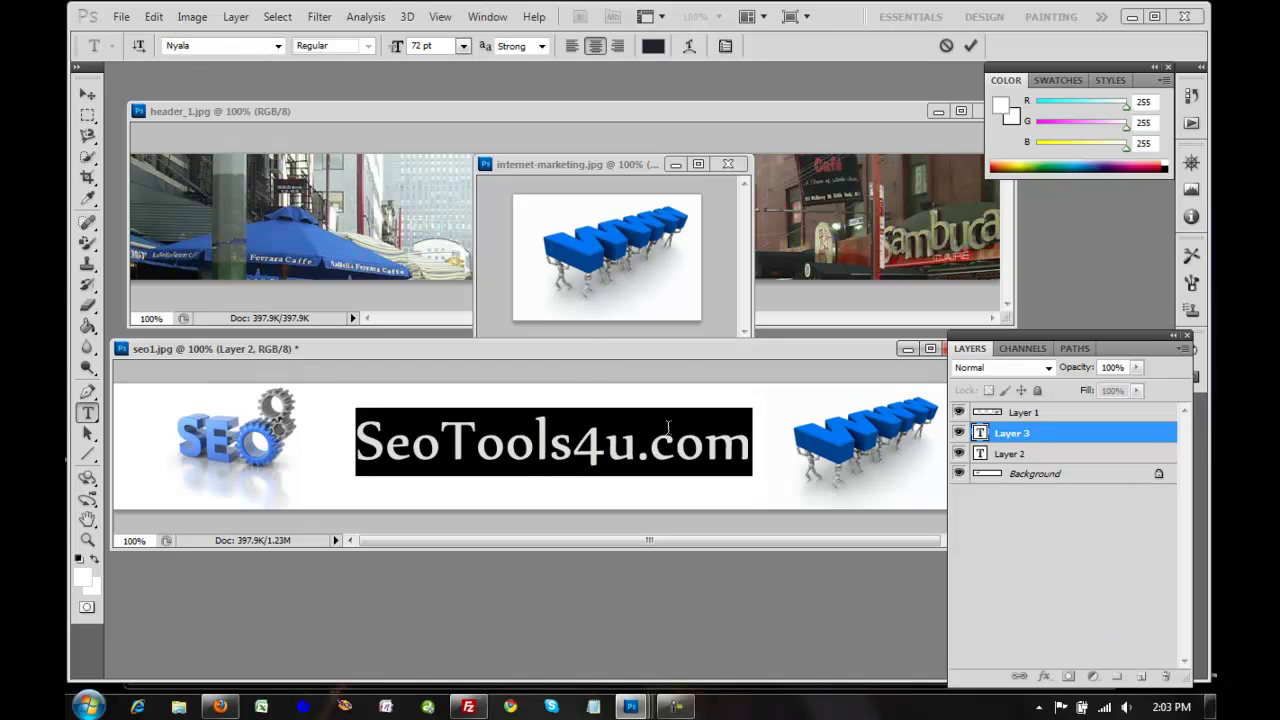
Commit the "SeoTools4u.com" title text and make its layer the active one.
{"action": "left_click", "coordinate": [951, 471]}
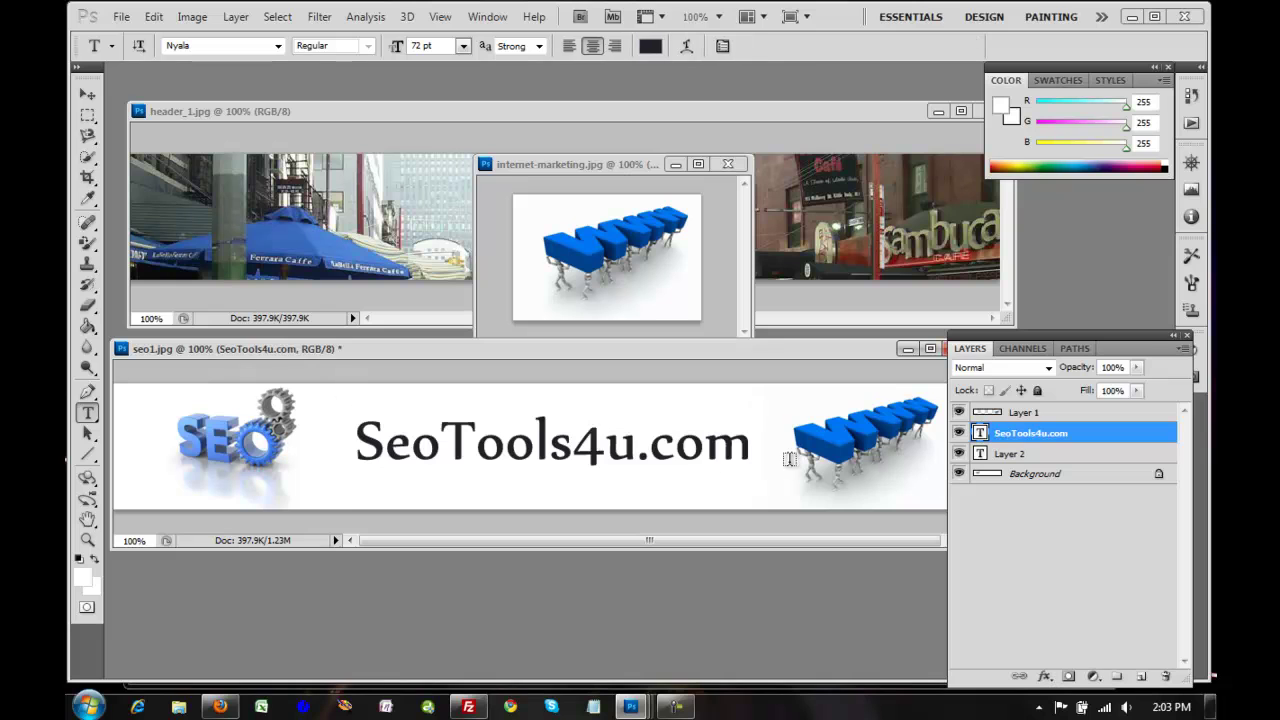
{"action": "left_click", "coordinate": [589, 473]}
{"action": "left_click_drag", "start_coordinate": [355, 444], "coordinate": [742, 451]}
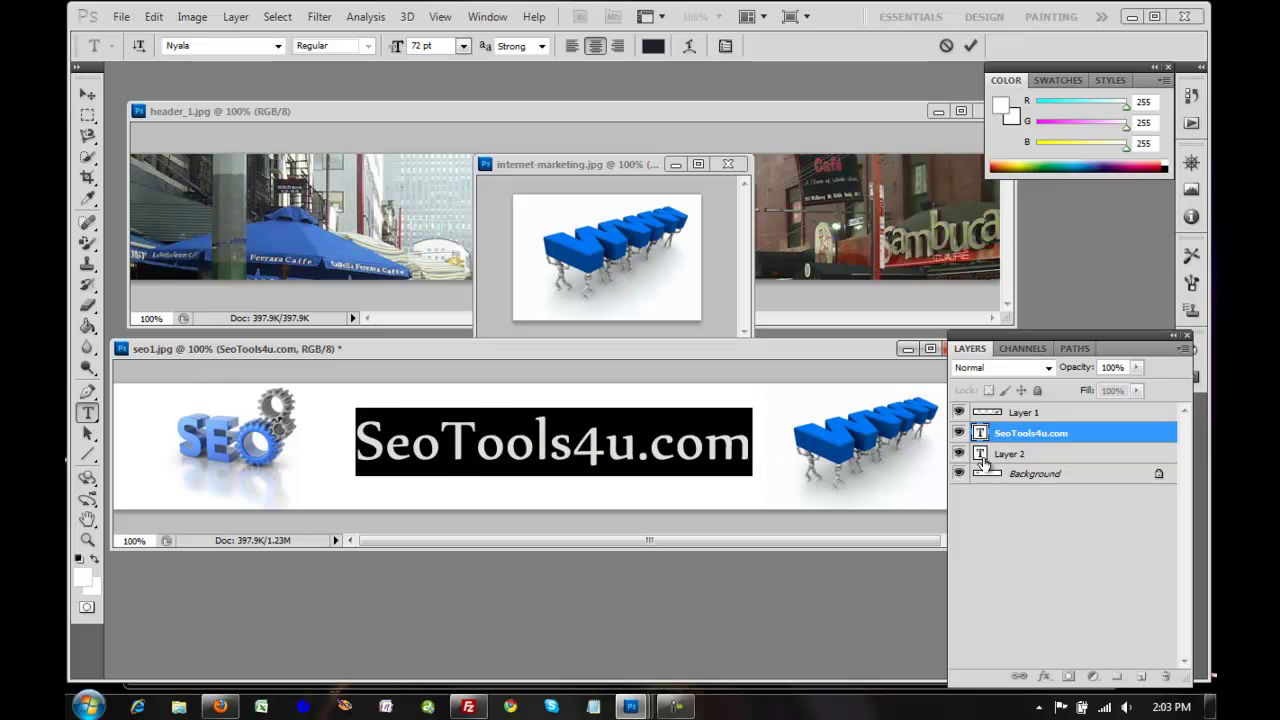
{"action": "left_click", "coordinate": [1010, 433]}
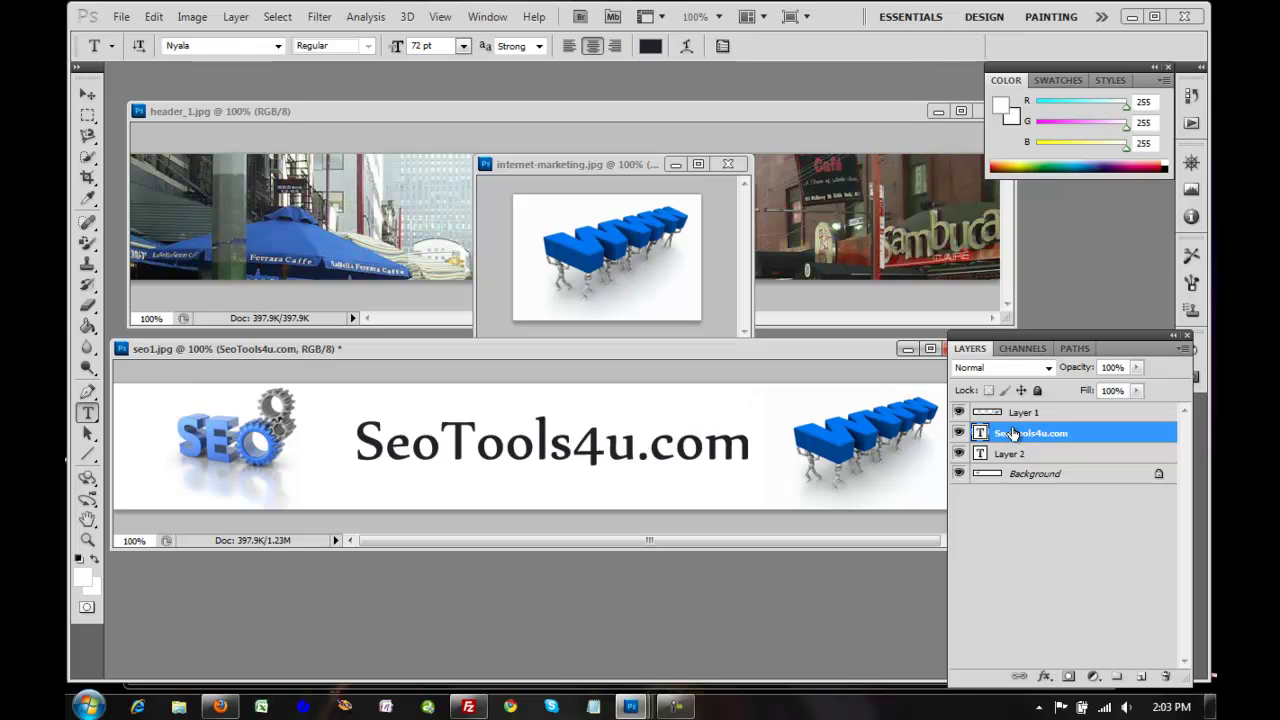
Apply Drop Shadow and Outer Glow layer effects to the SeoTools4u.com title layer.
{"action": "right_click", "coordinate": [1017, 432]}
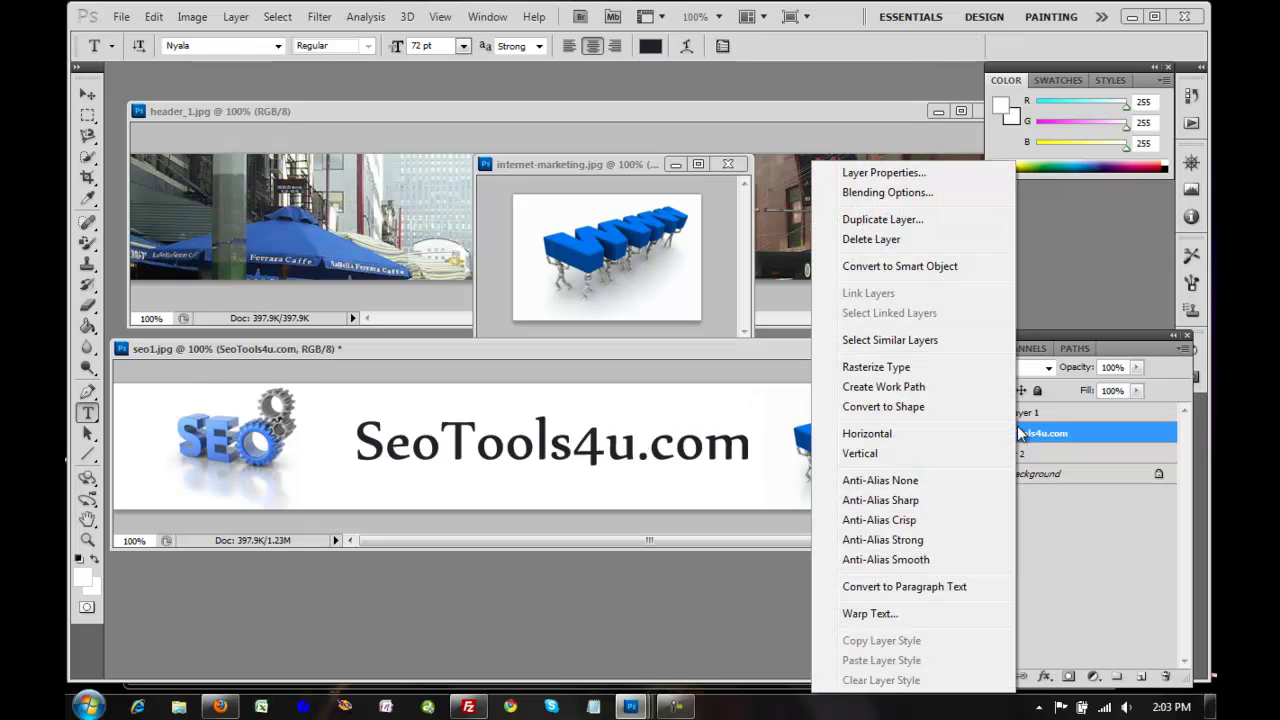
{"action": "left_click", "coordinate": [920, 191]}
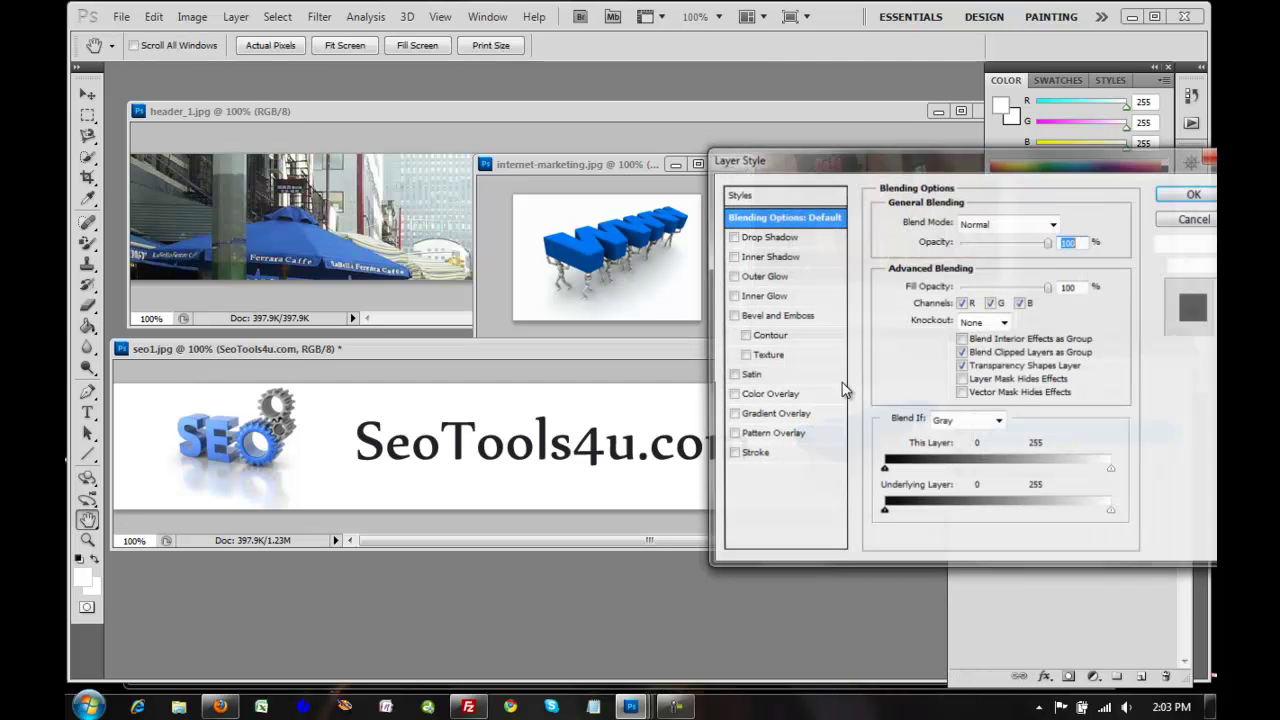
{"action": "left_click", "coordinate": [732, 237]}
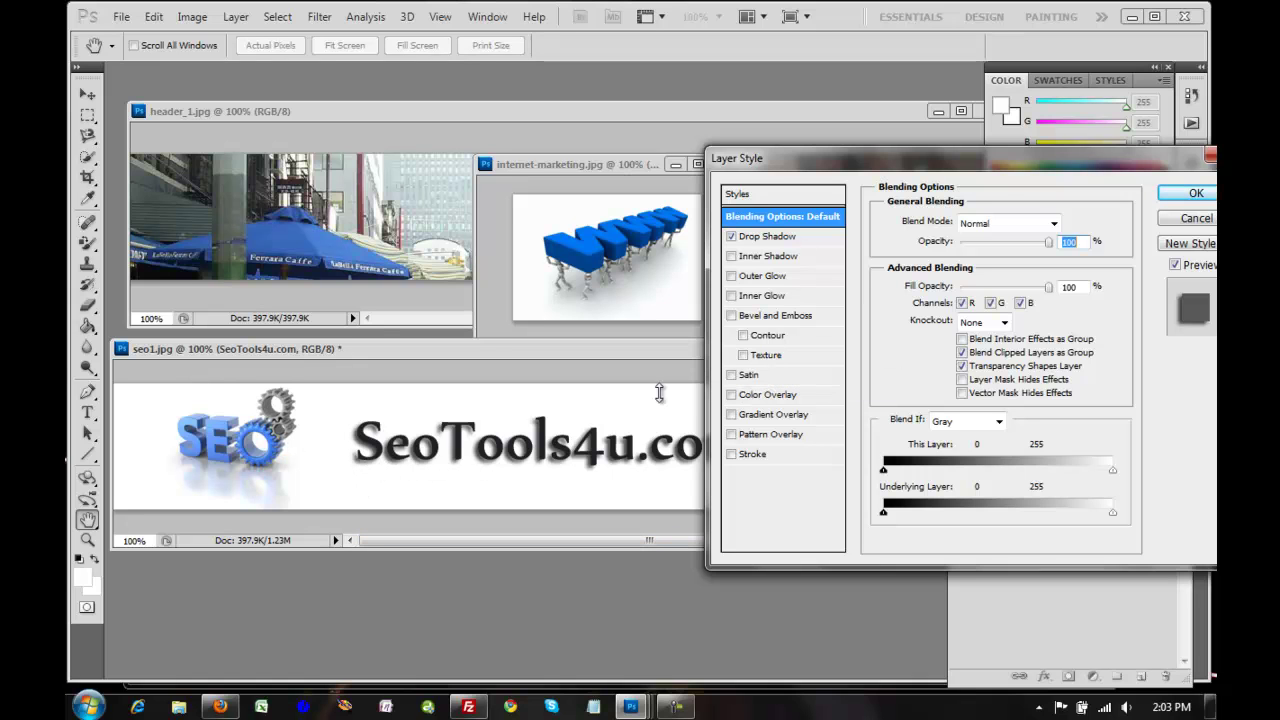
{"action": "left_click", "coordinate": [731, 277]}
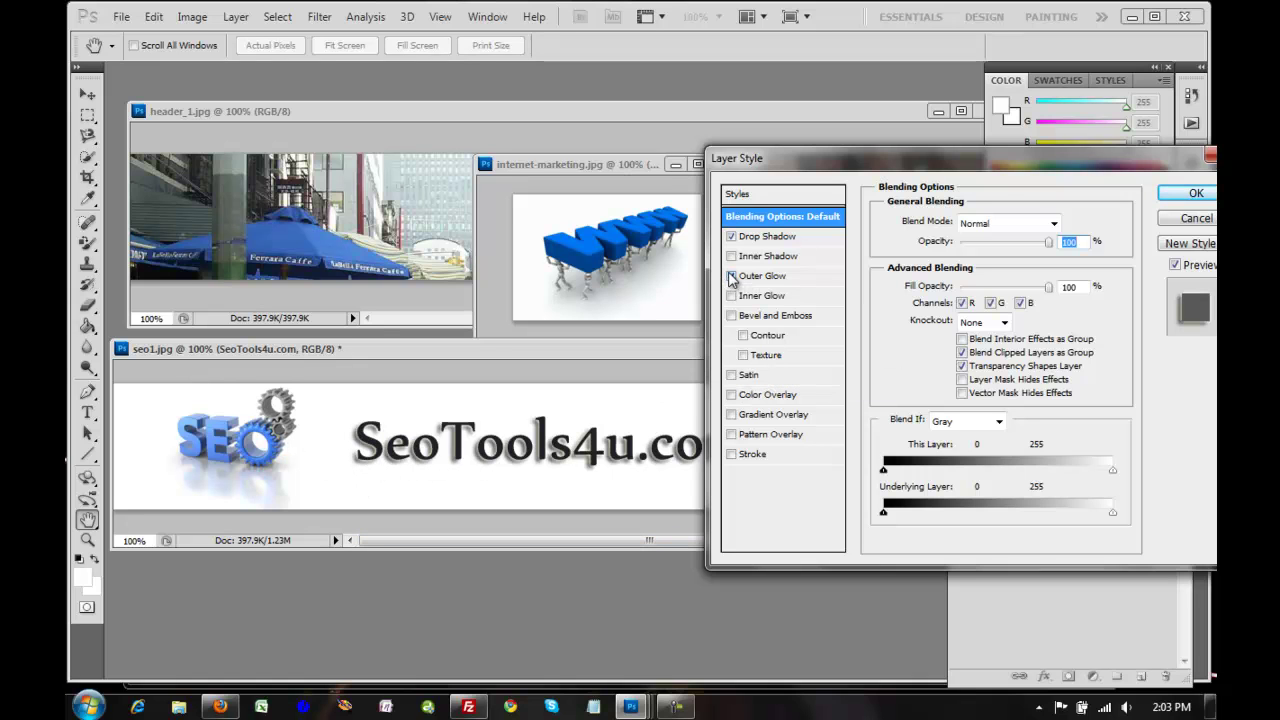
{"action": "left_click", "coordinate": [732, 276]}
{"action": "left_click", "coordinate": [1189, 194]}
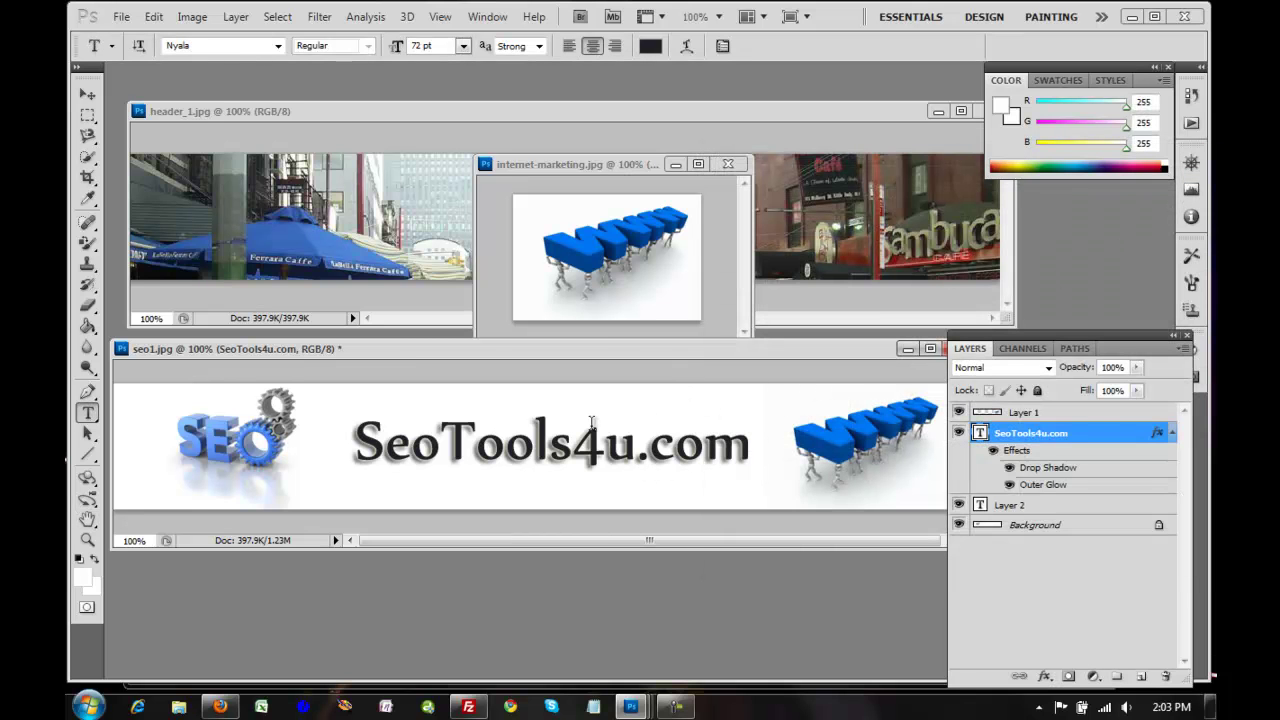
Recolor the whole SeoTools4u.com title dark blue (02438a), sampled from the WWW picture, and commit the text.
{"action": "left_click_drag", "start_coordinate": [352, 459], "coordinate": [828, 413]}
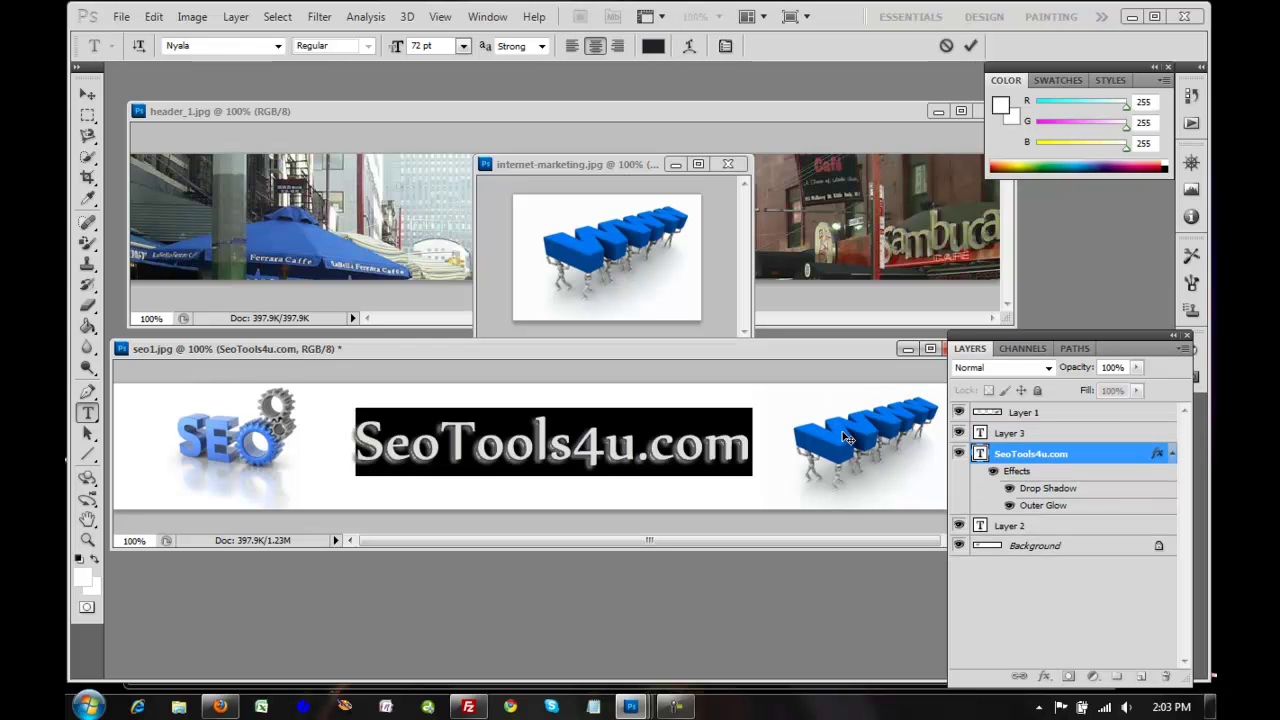
{"action": "left_click", "coordinate": [1001, 106]}
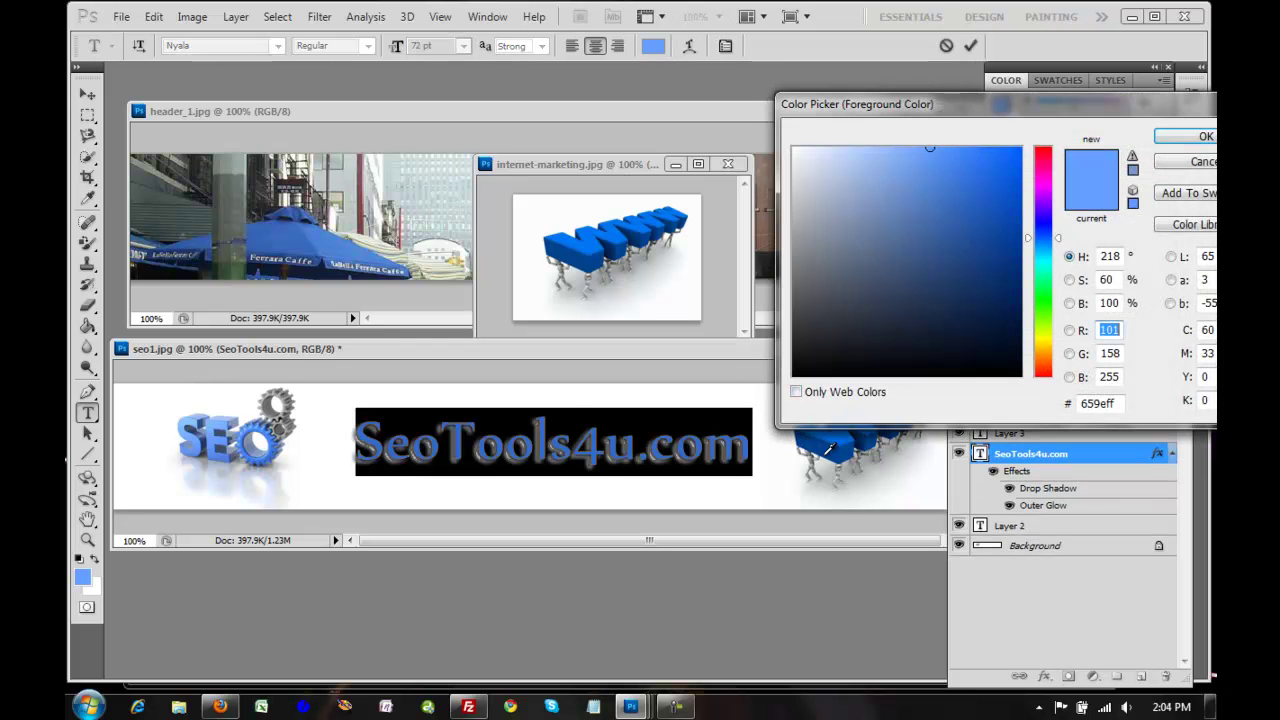
{"action": "left_click", "coordinate": [830, 436]}
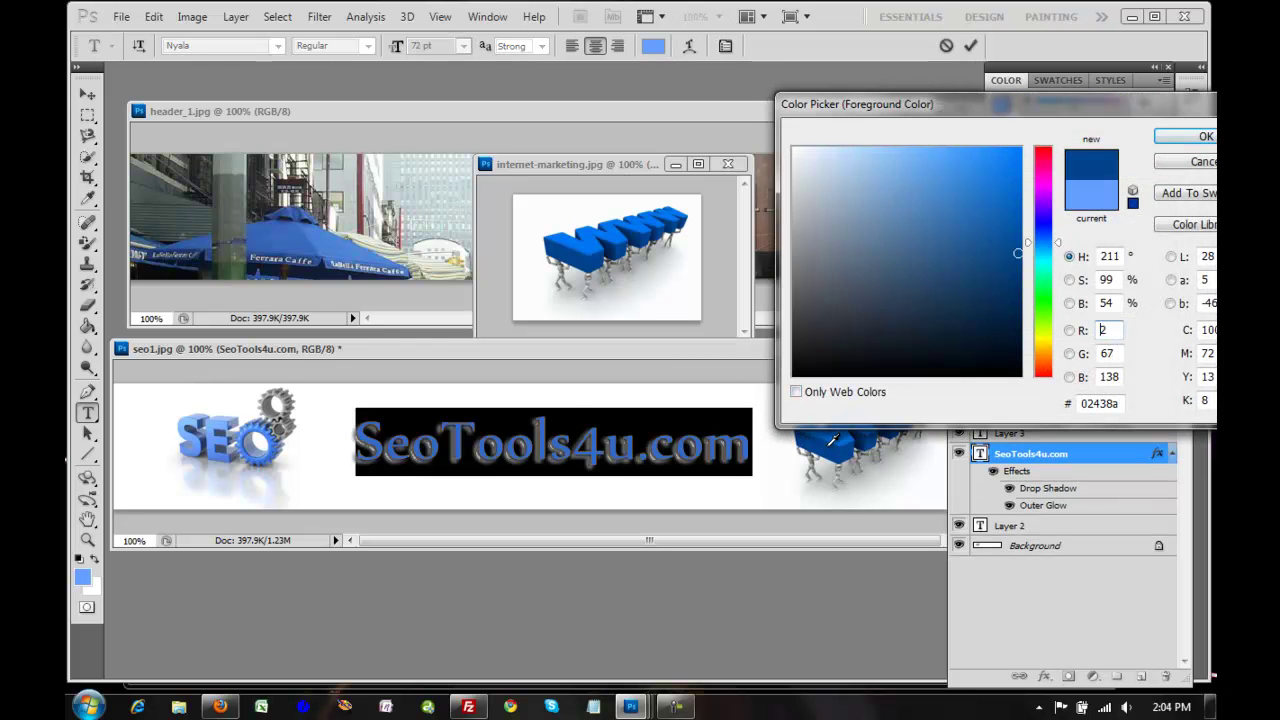
{"action": "left_click", "coordinate": [1172, 139]}
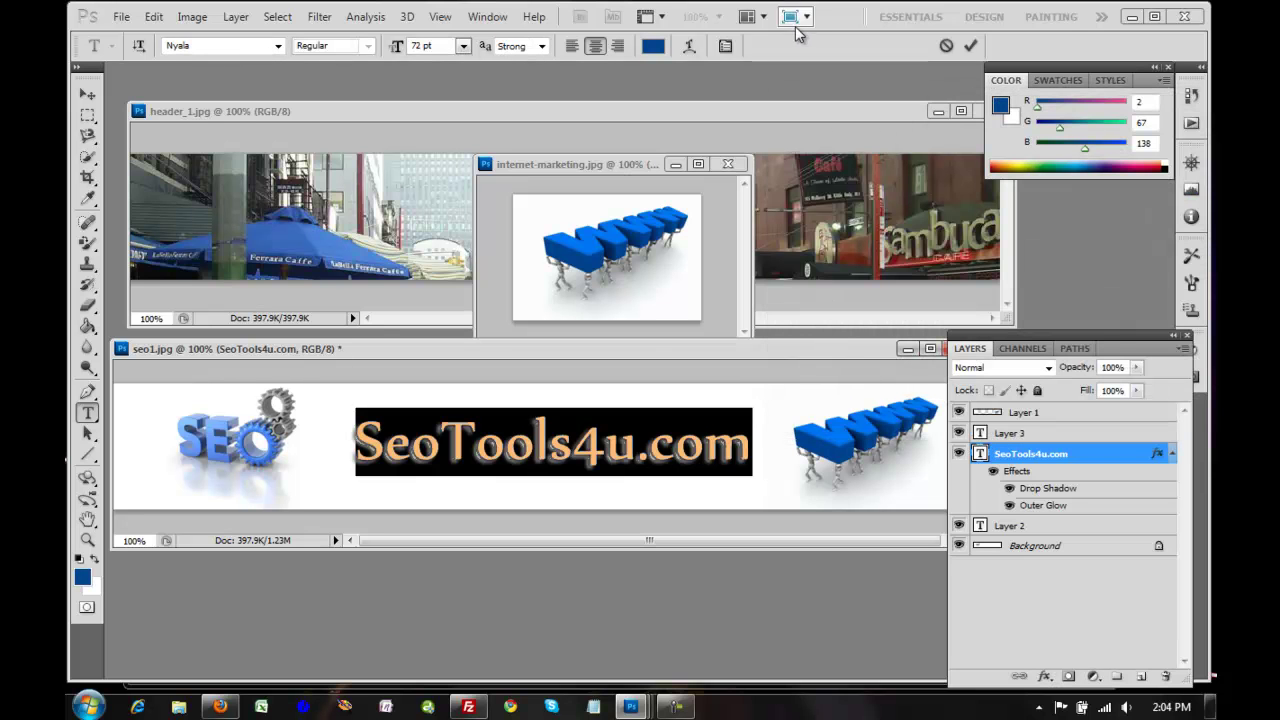
{"action": "left_click", "coordinate": [973, 46]}
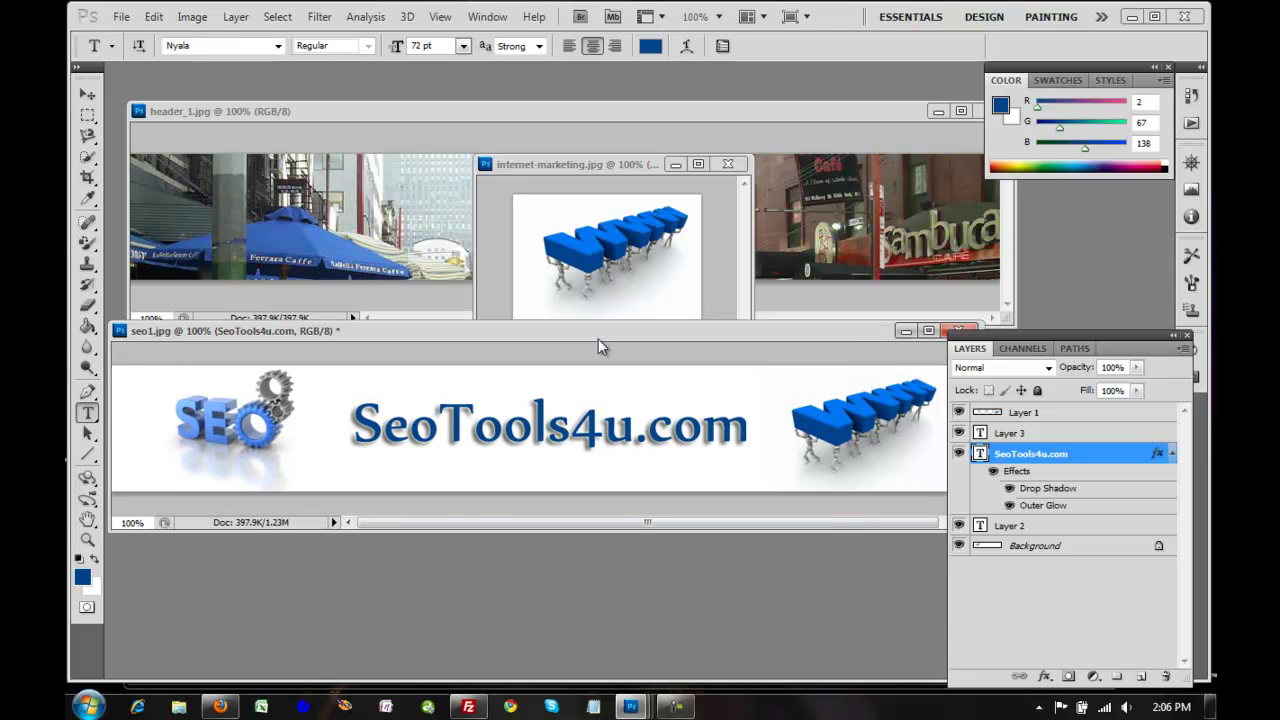
Start a Save for Web & Devices export of the header and set its download-time estimate to 1.5 Mbps Cable/T1.
{"action": "left_click", "coordinate": [121, 17]}
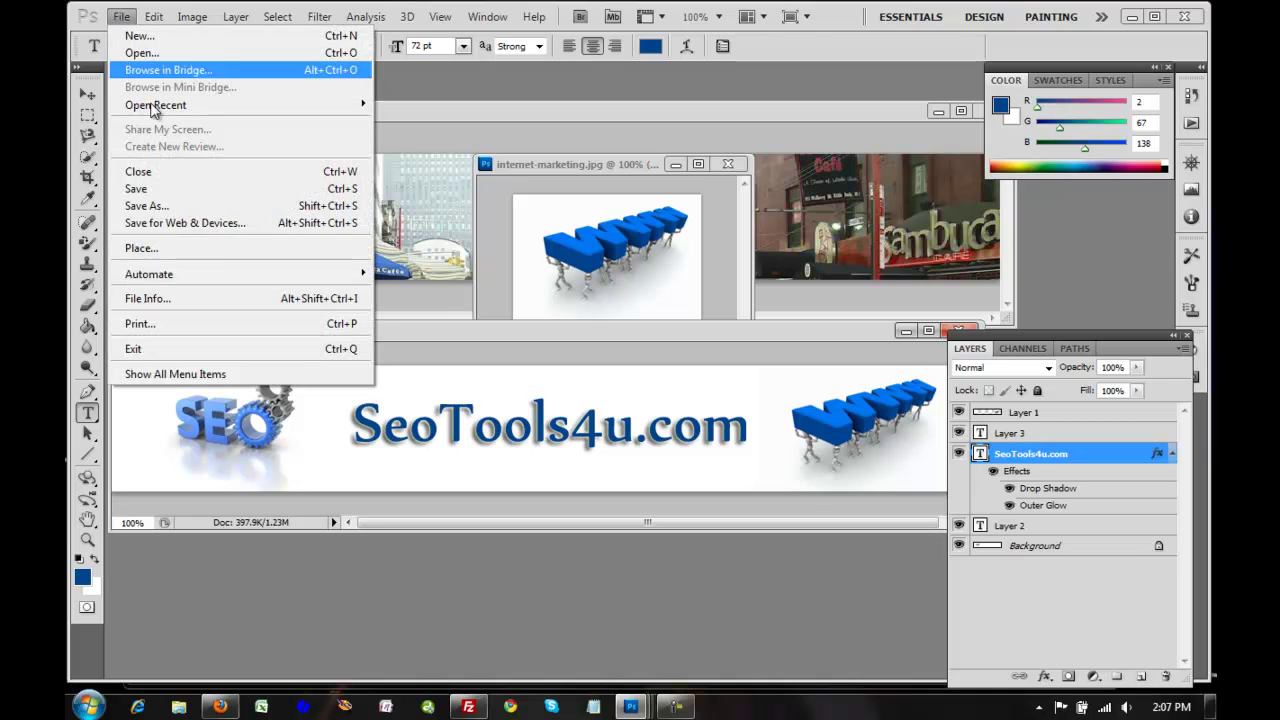
{"action": "left_click", "coordinate": [214, 224]}
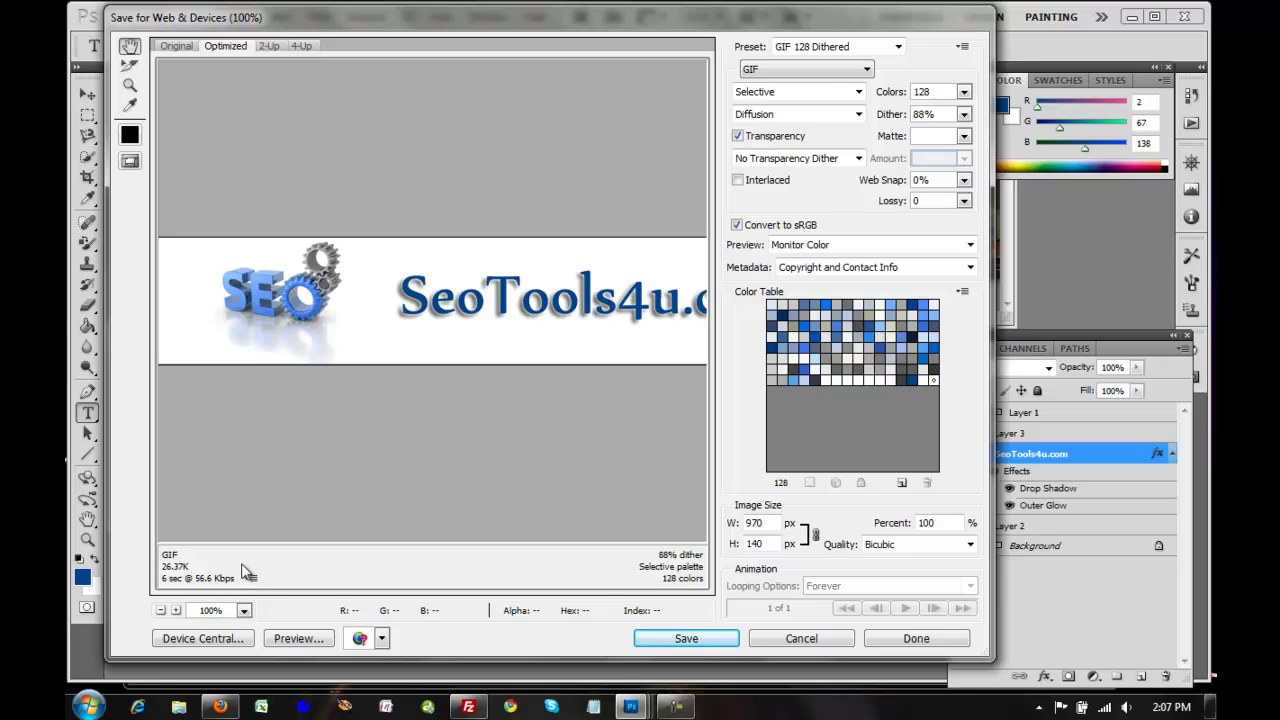
{"action": "left_click", "coordinate": [862, 48]}
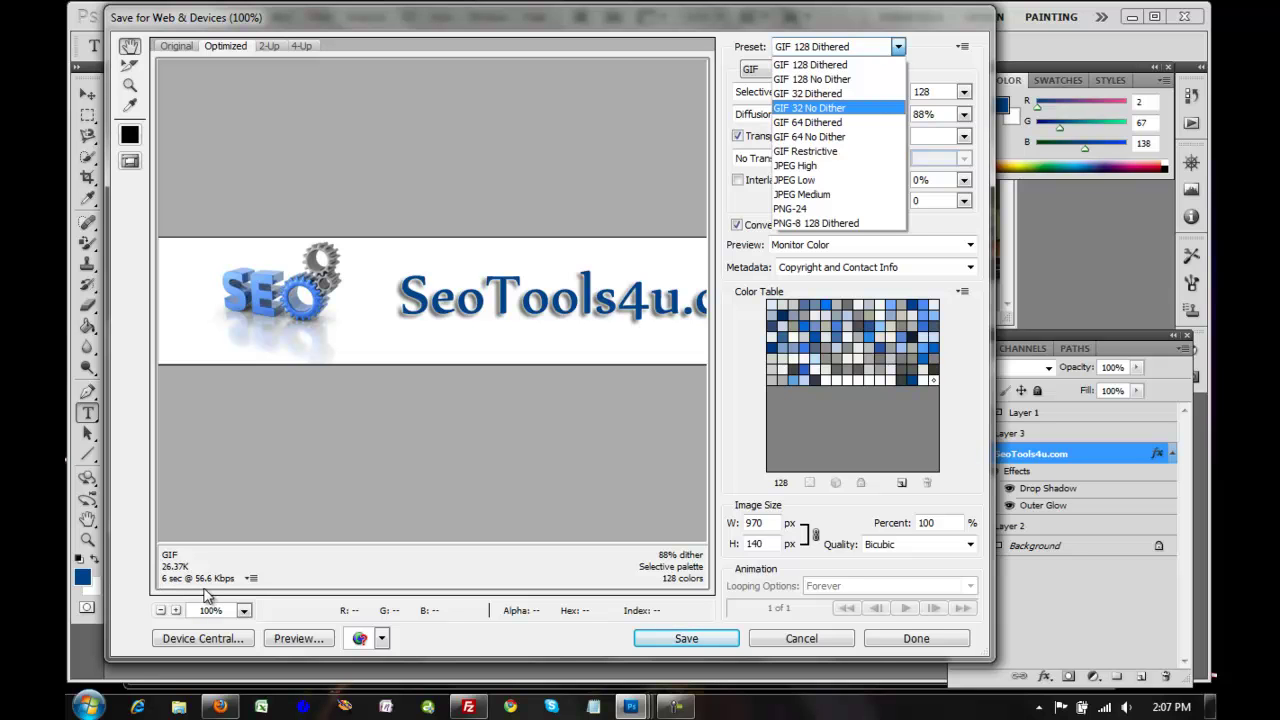
{"action": "left_click", "coordinate": [252, 580]}
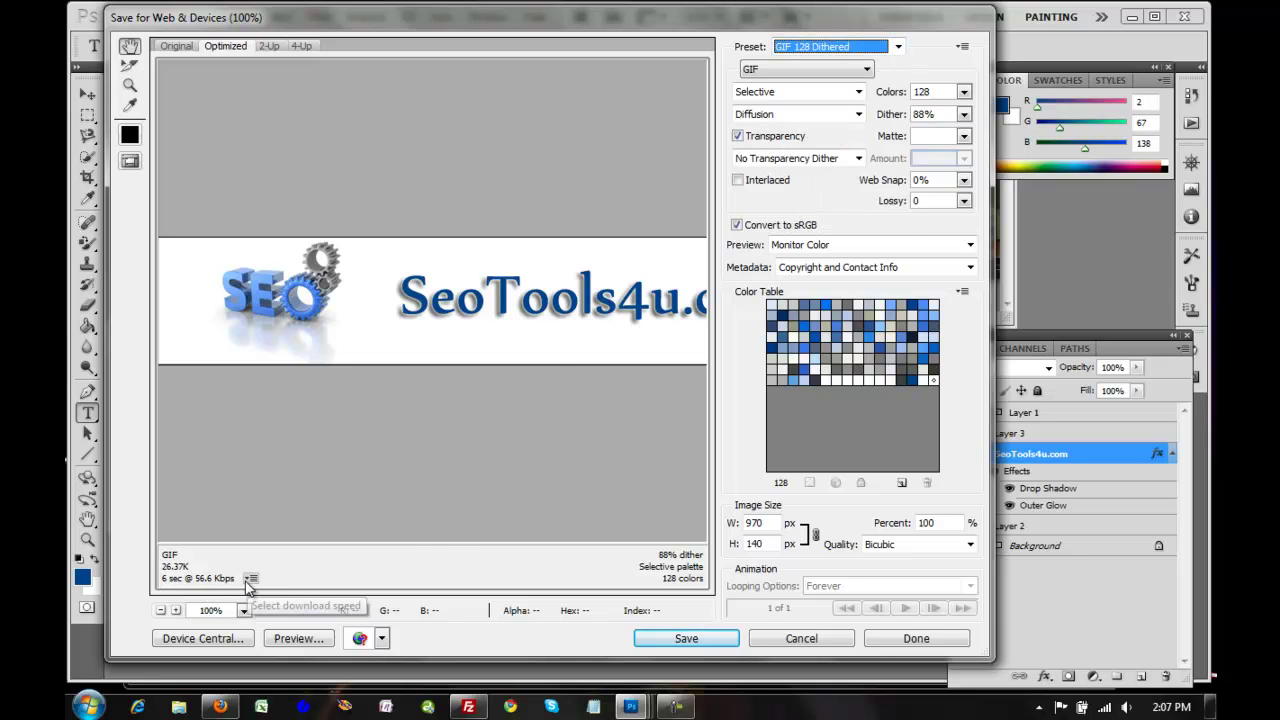
{"action": "left_click", "coordinate": [252, 580]}
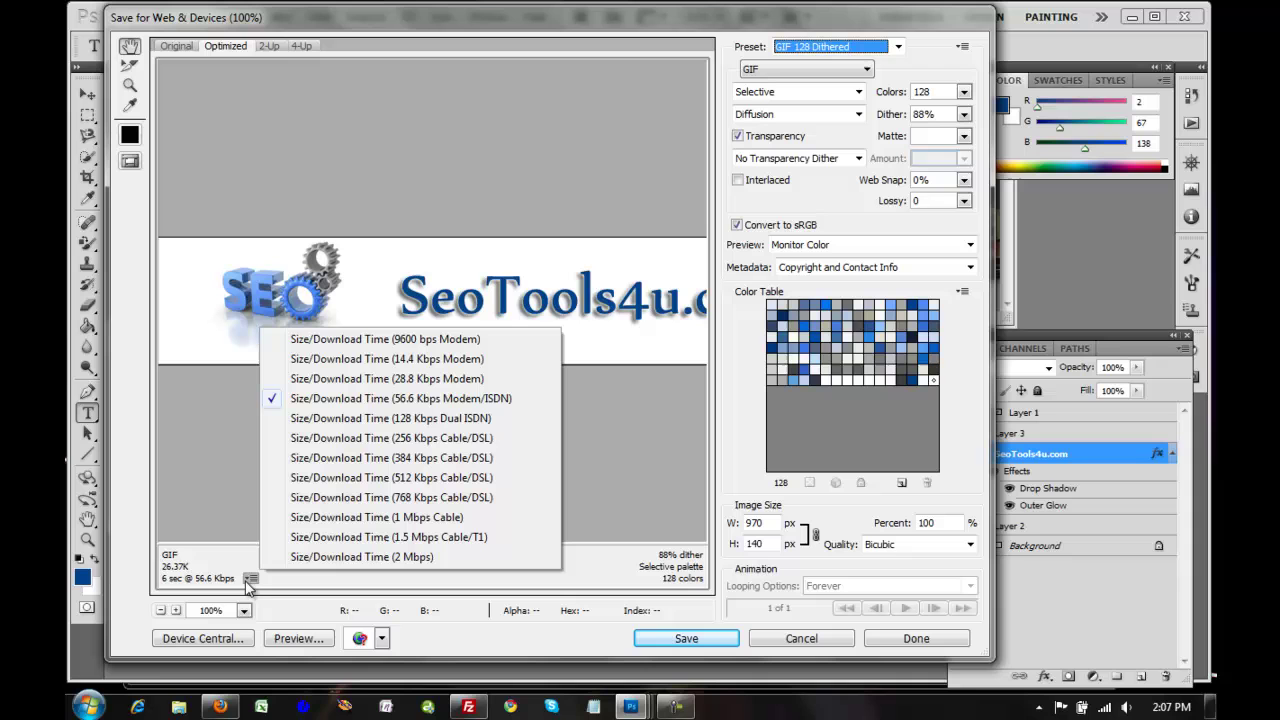
{"action": "left_click", "coordinate": [318, 537]}
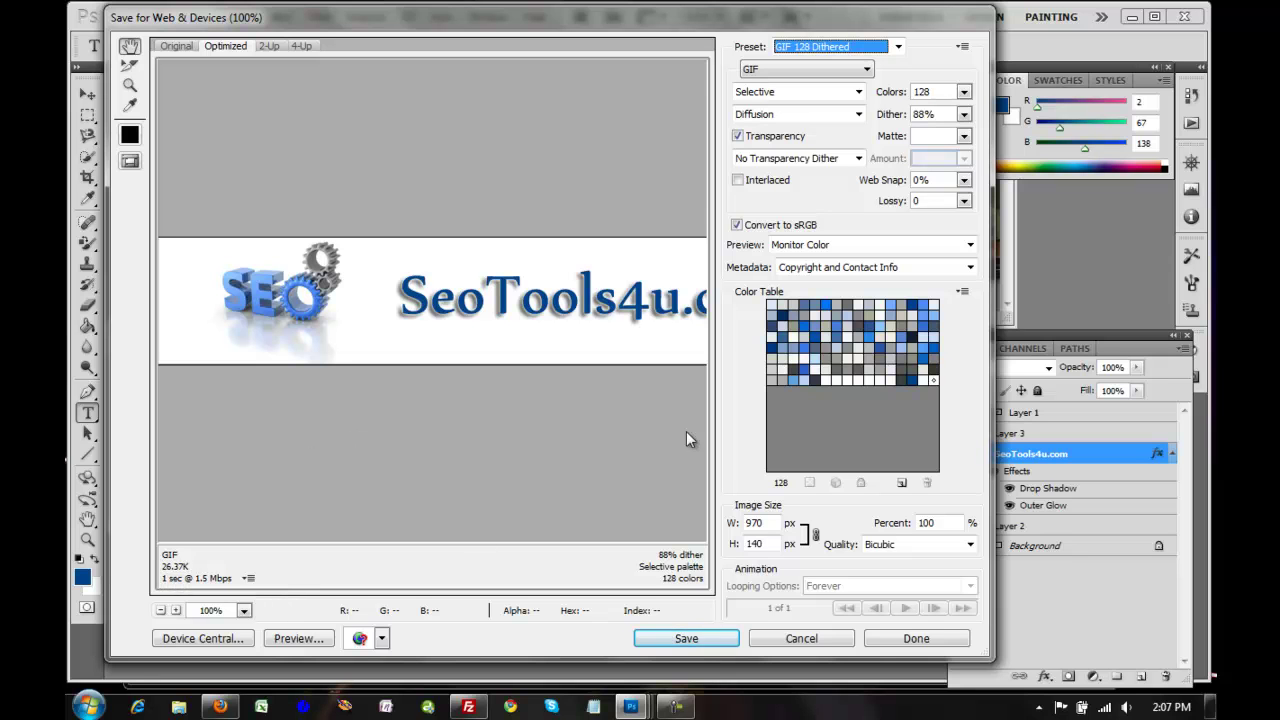
Export the header with the JPEG High preset as header_1.jpg in the seotools4u folder, replacing the existing file.
{"action": "left_click", "coordinate": [790, 47]}
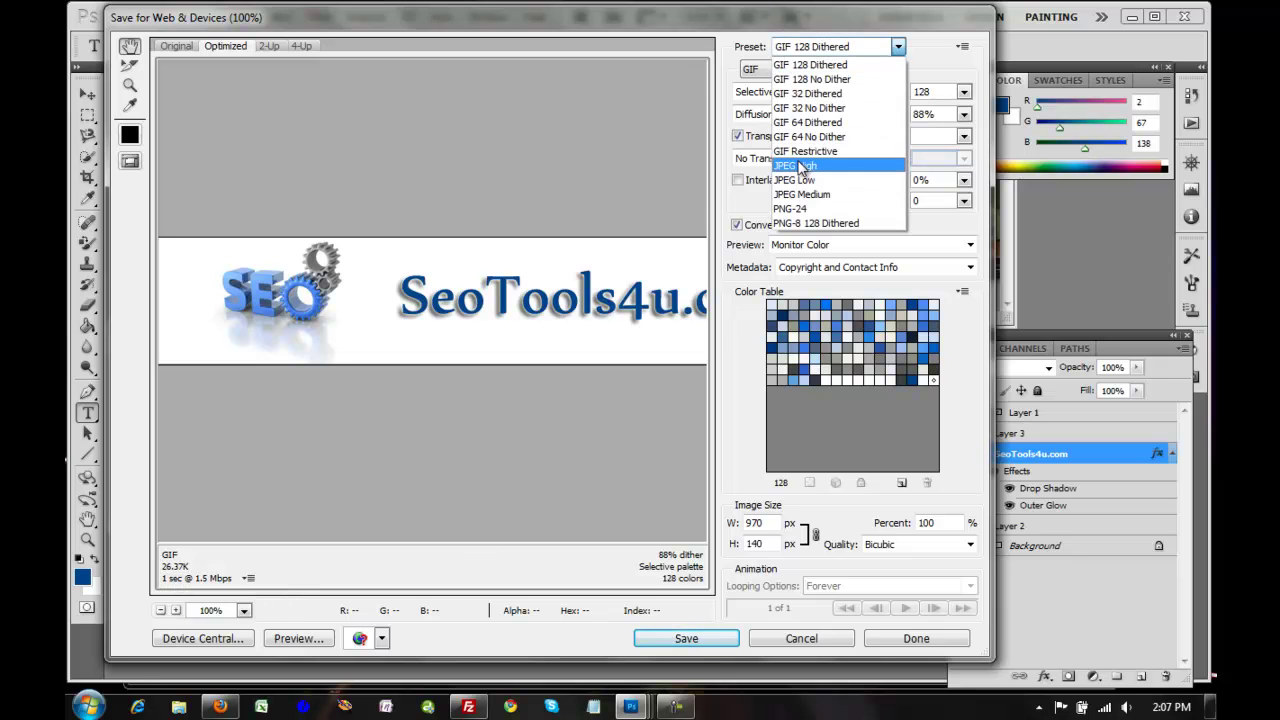
{"action": "left_click", "coordinate": [800, 170]}
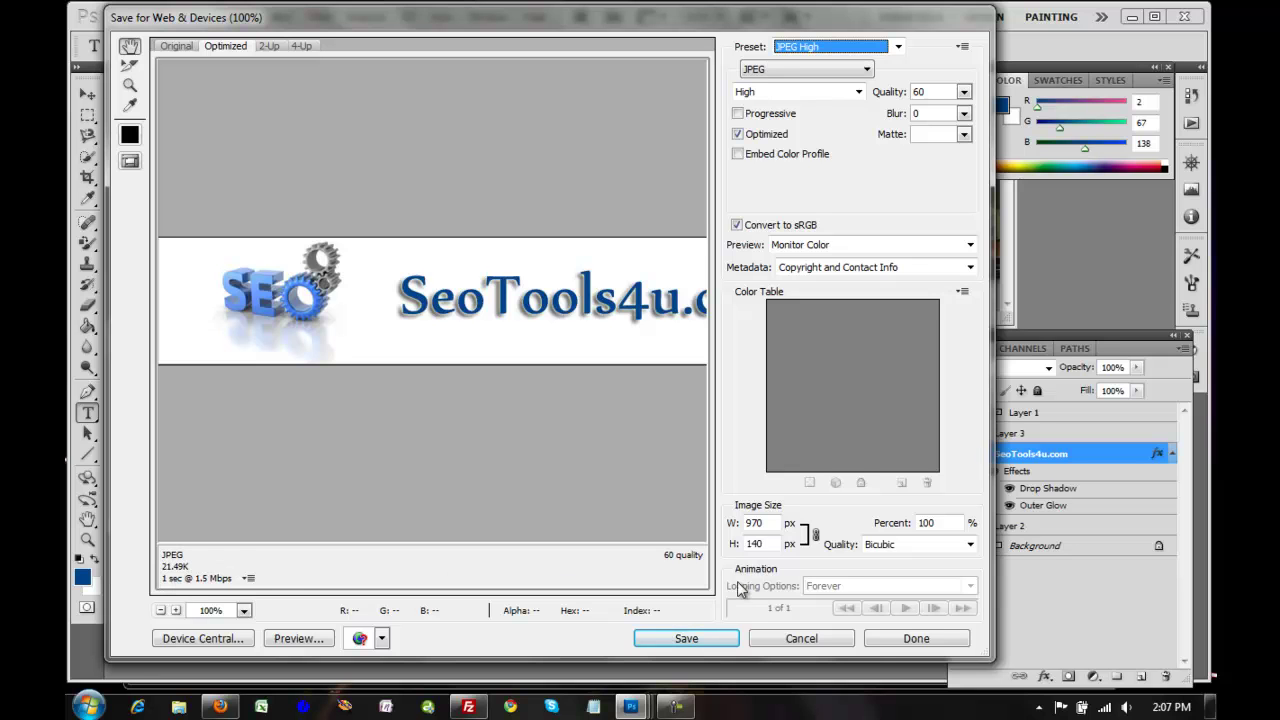
{"action": "left_click", "coordinate": [700, 644]}
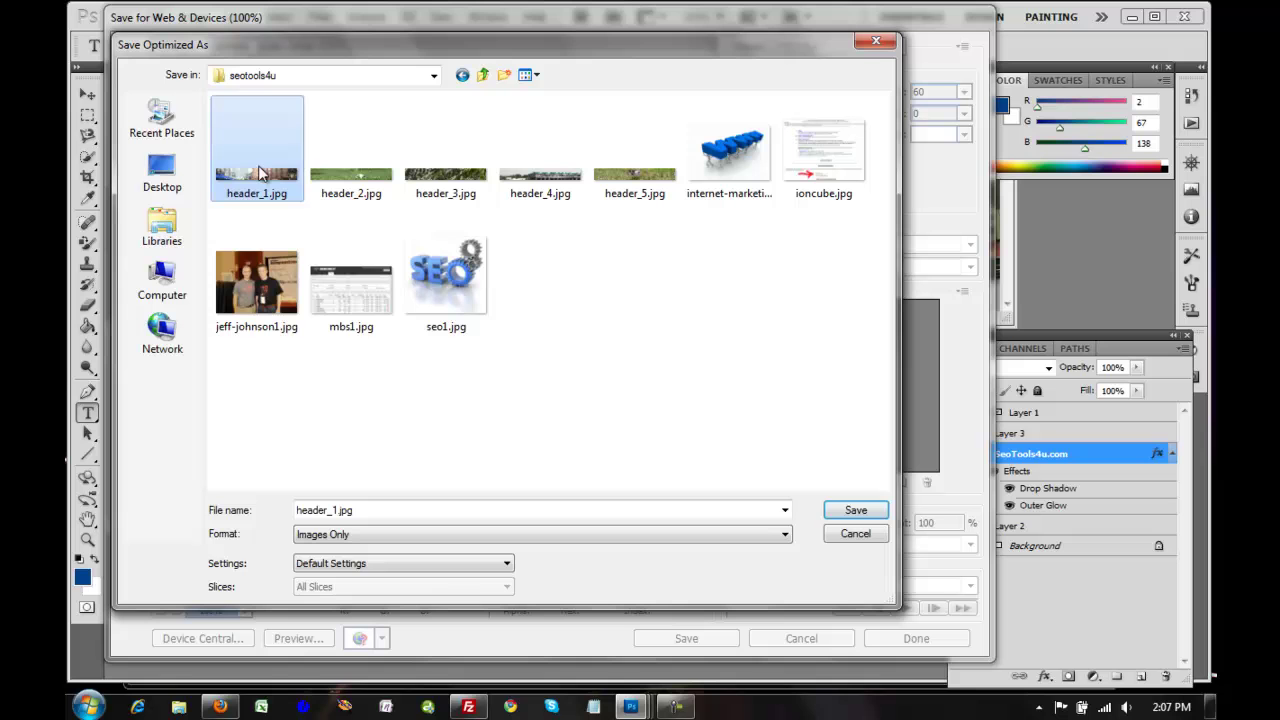
{"action": "left_click", "coordinate": [857, 510]}
{"action": "left_click", "coordinate": [772, 382]}
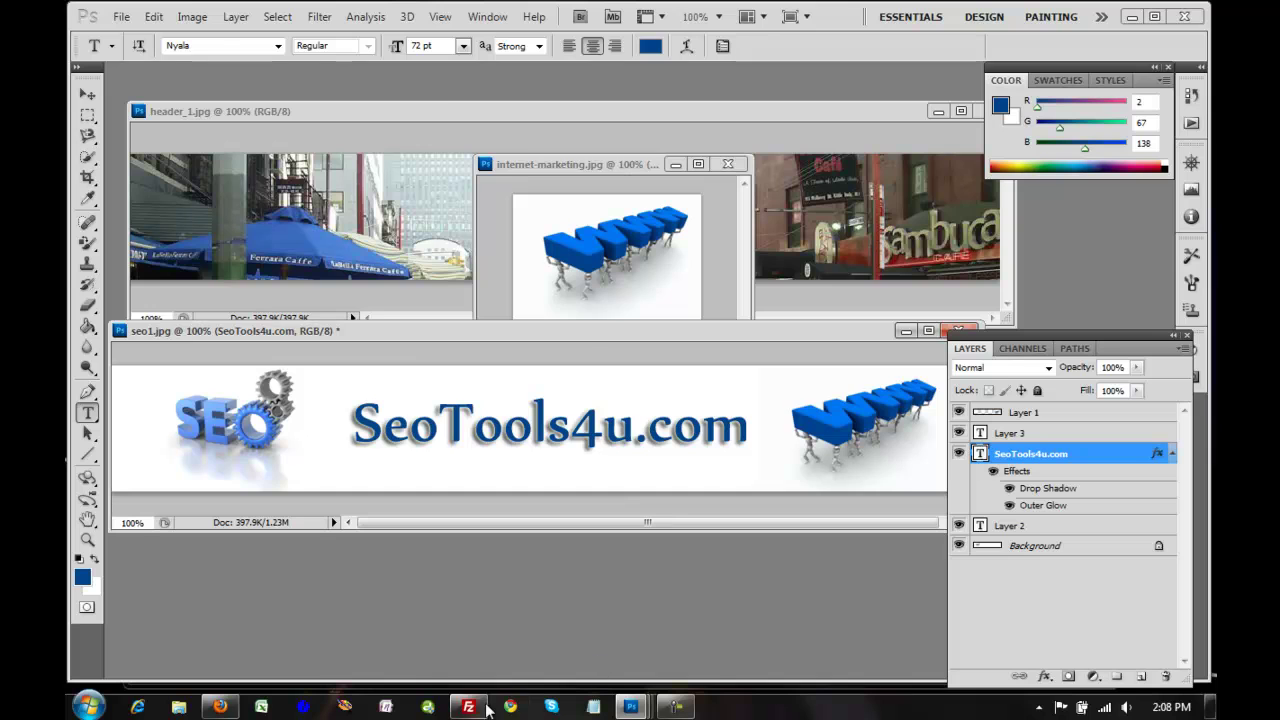
Switch to FileZilla, refresh the local file list and upload header_1.jpg to the theme's remote images folder, overwriting the old header.
{"action": "left_click", "coordinate": [468, 707]}
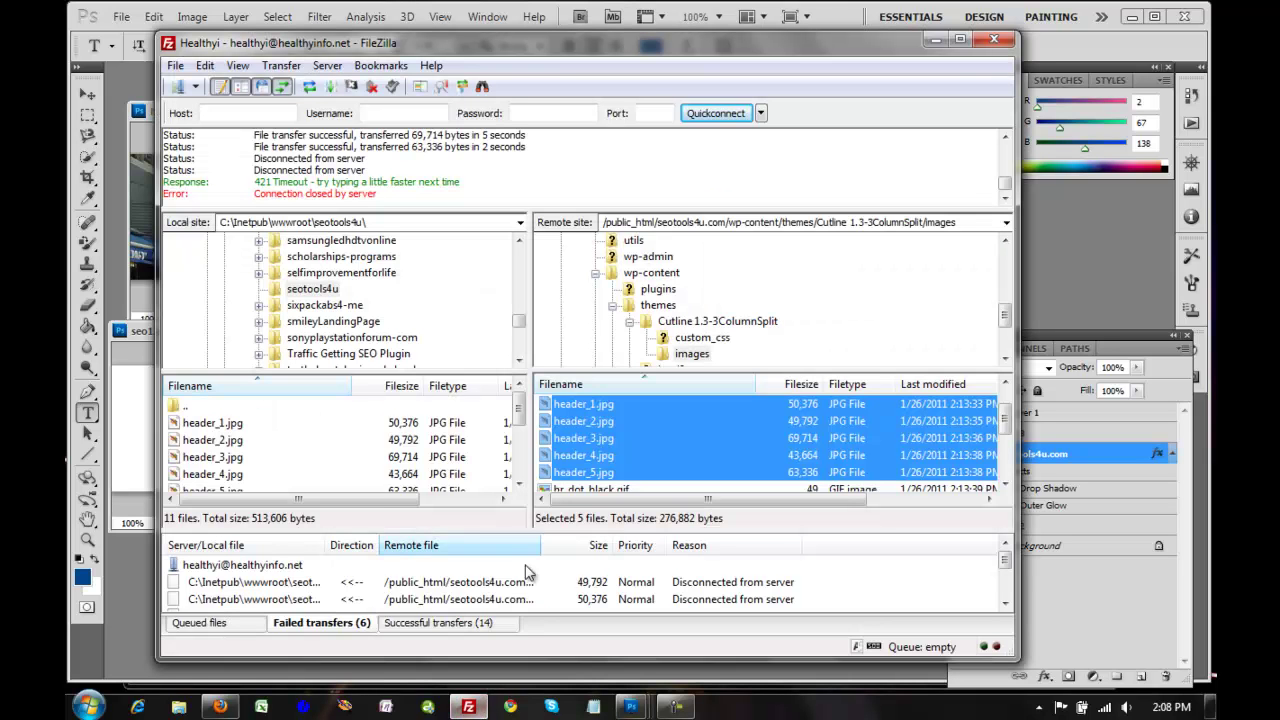
{"action": "right_click", "coordinate": [226, 429]}
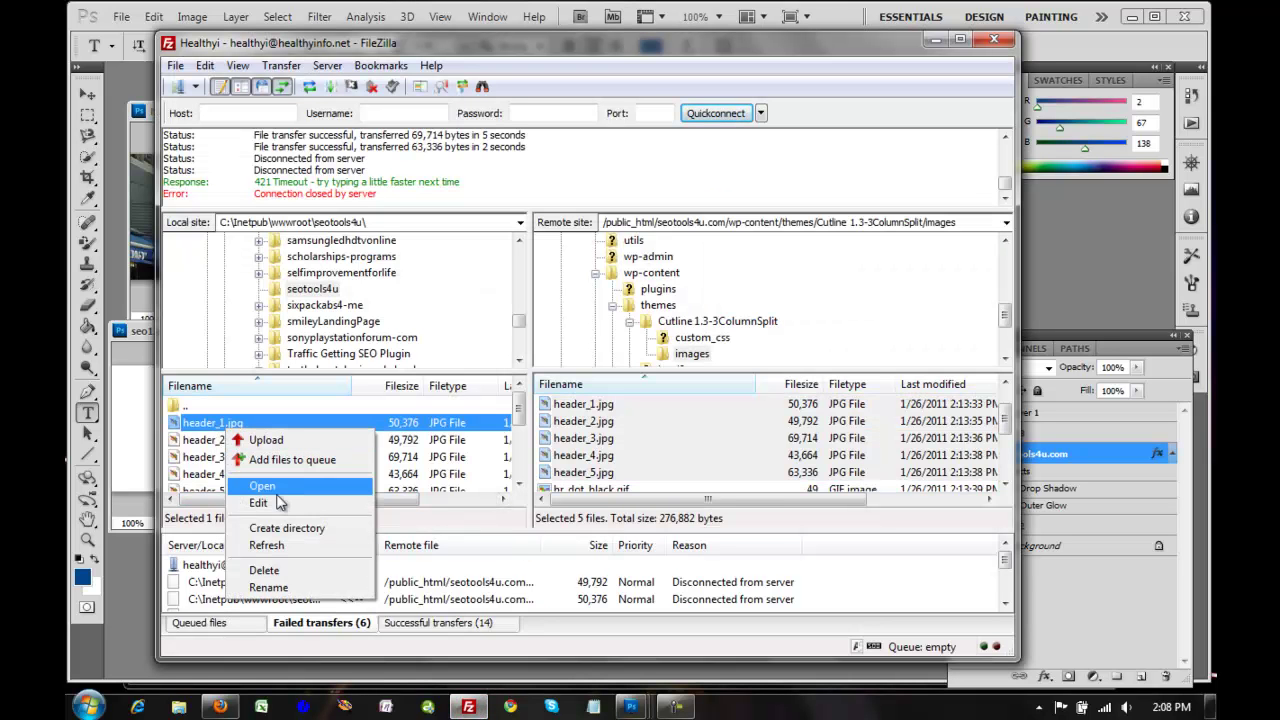
{"action": "left_click", "coordinate": [272, 547]}
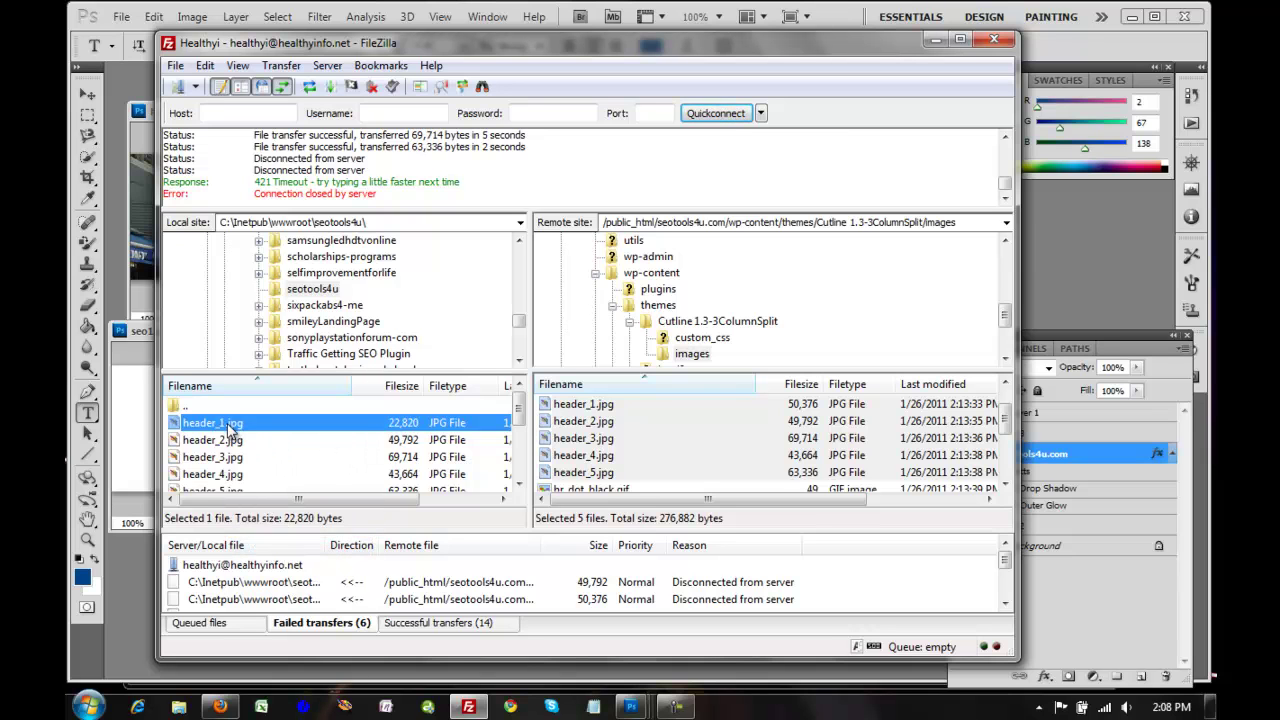
{"action": "right_click", "coordinate": [225, 422]}
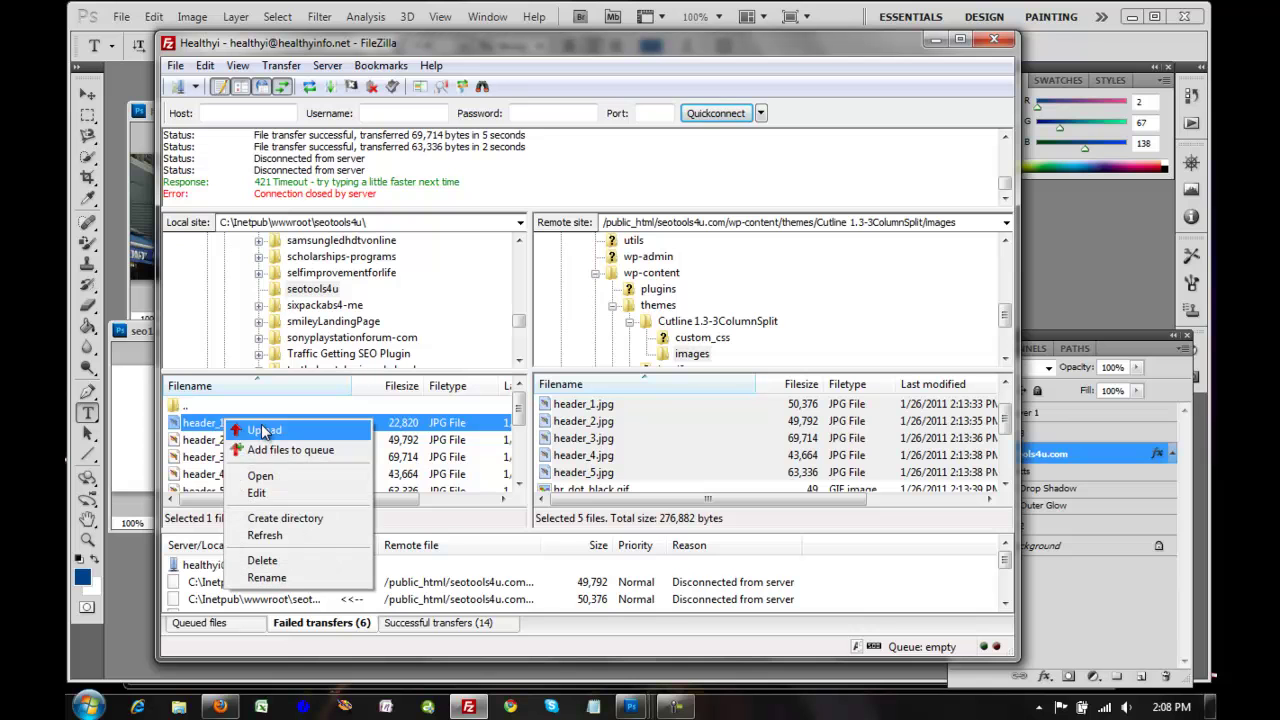
{"action": "left_click", "coordinate": [265, 431]}
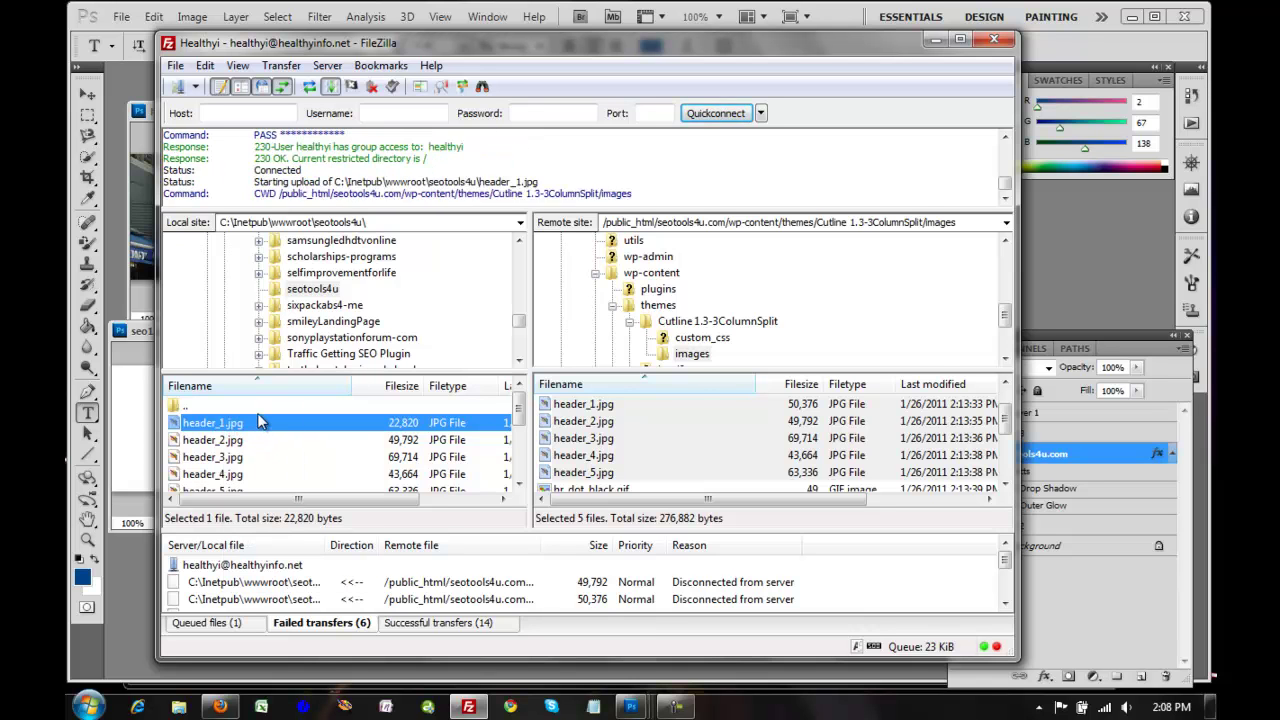
{"action": "left_click", "coordinate": [556, 459]}
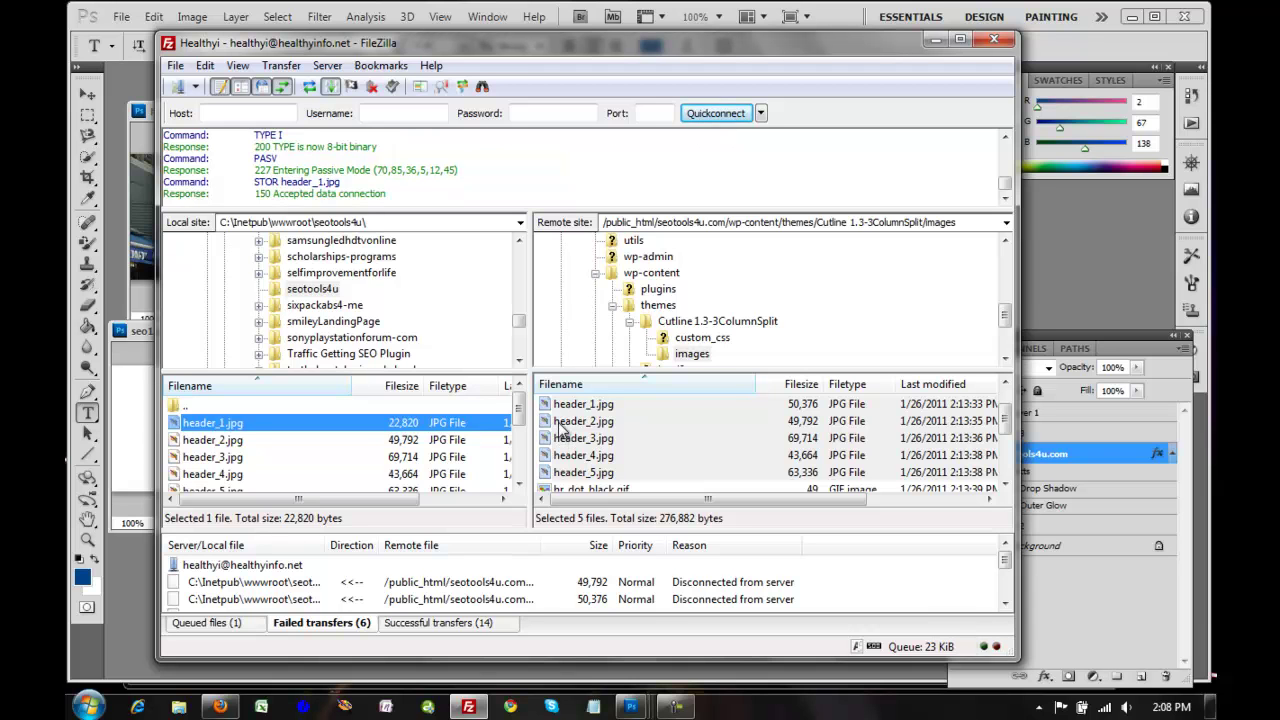
Switch to Firefox and reload the seotools4u.com front page to check its header image.
{"action": "left_click", "coordinate": [228, 710]}
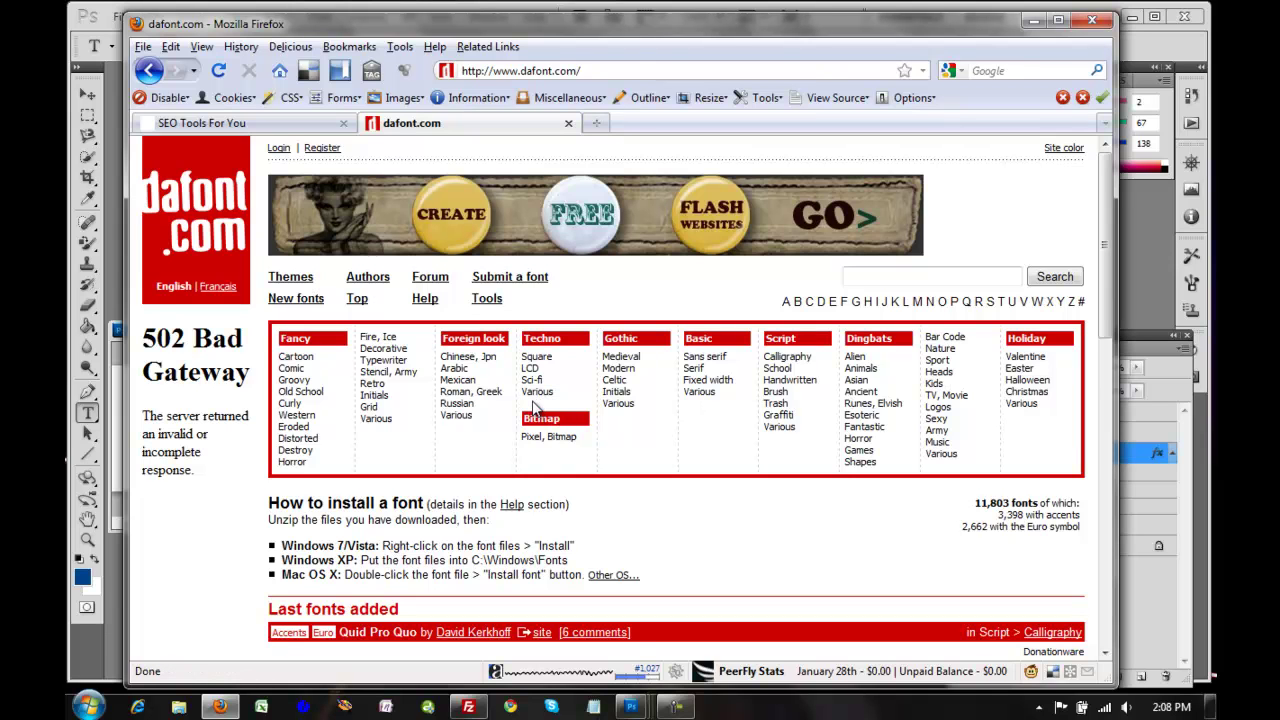
{"action": "left_click", "coordinate": [268, 124]}
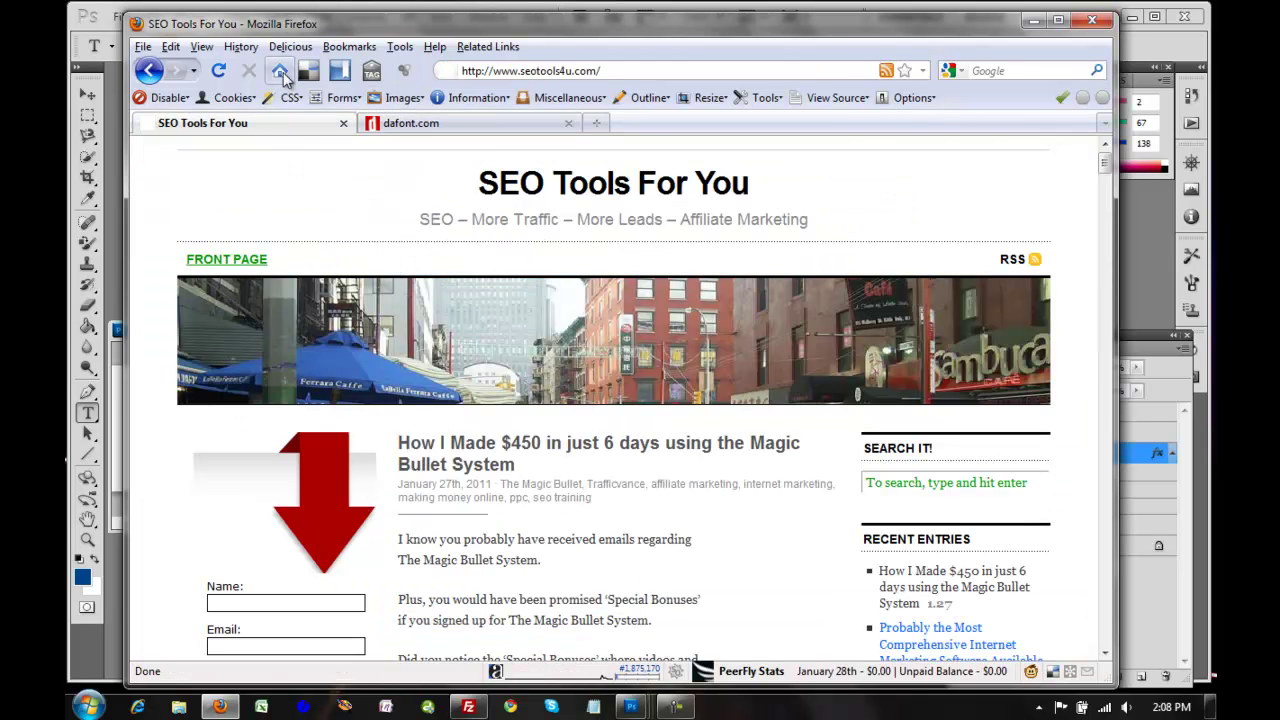
{"action": "left_click", "coordinate": [282, 74]}
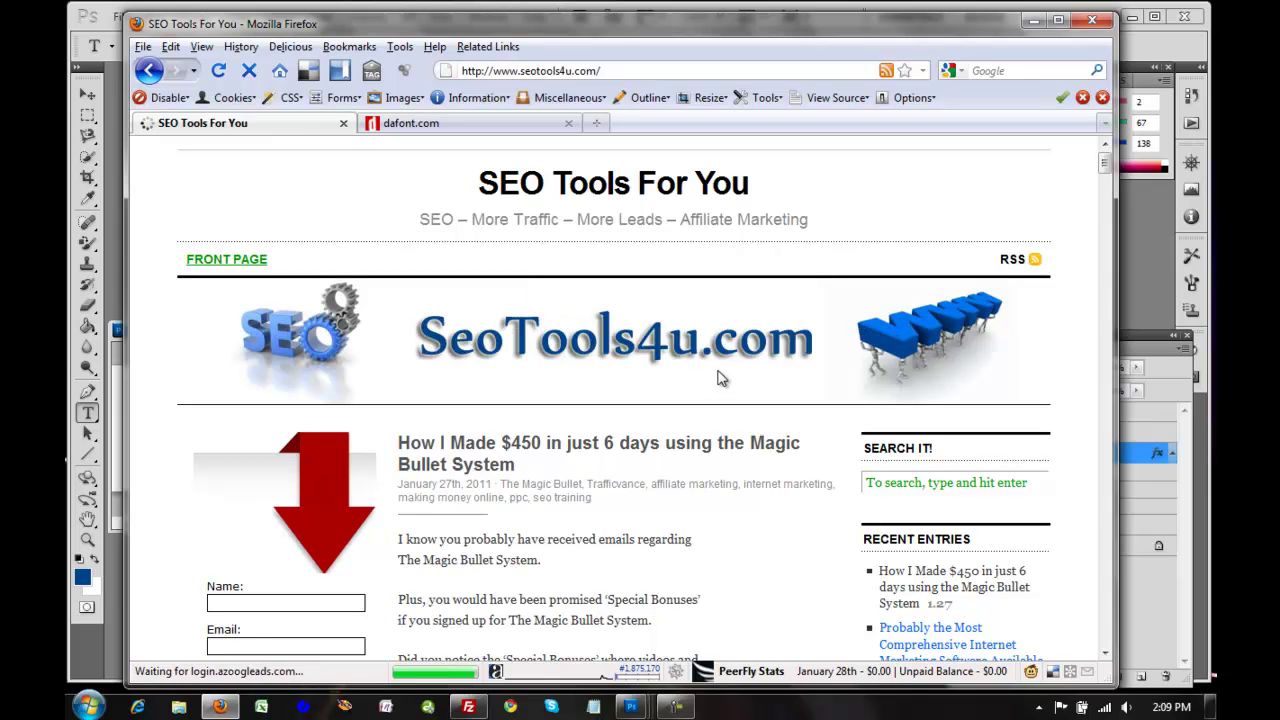
Open the post "How I Made $450 in just 6 days using the Magic Bullet System" and check the header on its page.
{"action": "left_click", "coordinate": [630, 450]}
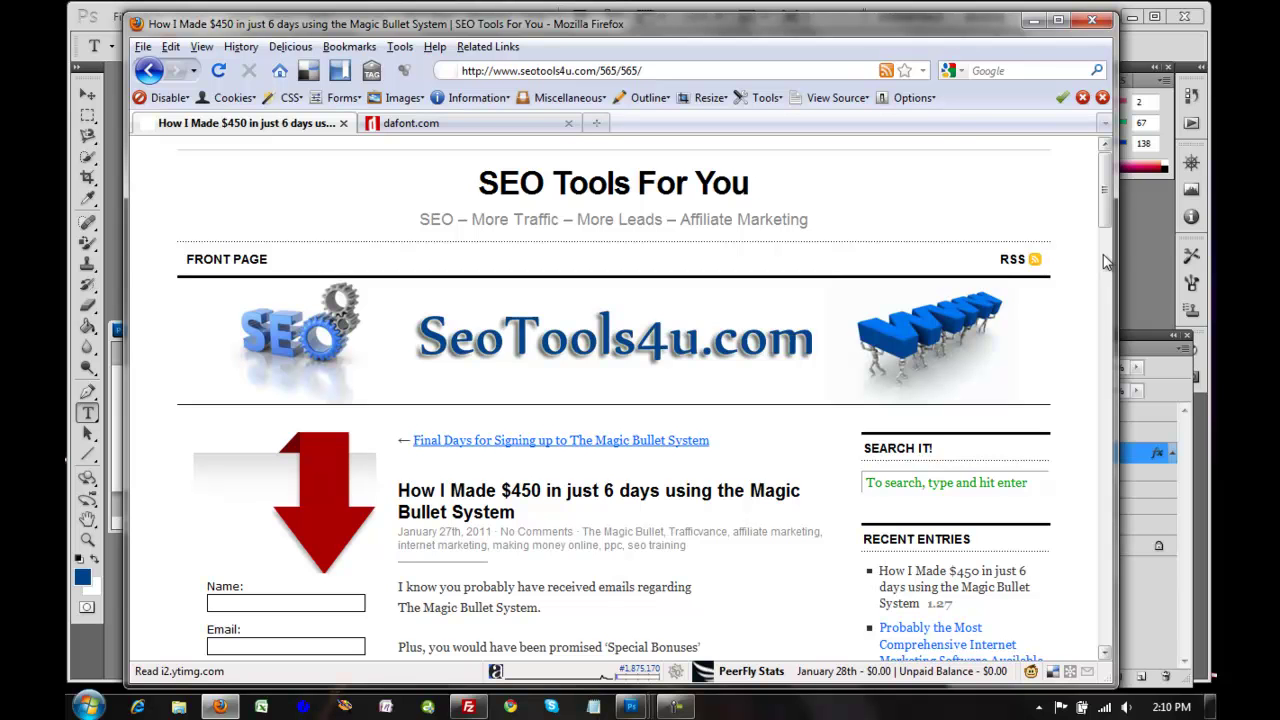
{"action": "scroll", "coordinate": [1112, 256], "scroll_direction": "down", "scroll_amount": 4}
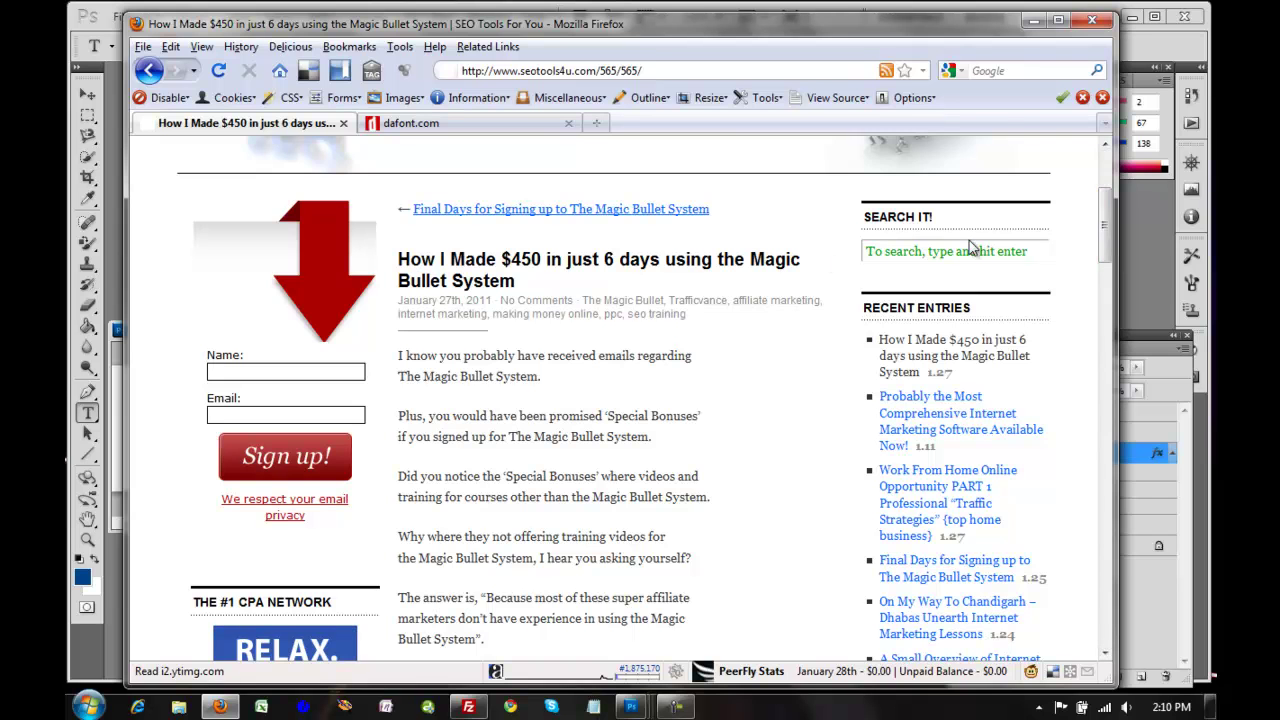
{"action": "scroll", "coordinate": [775, 353], "scroll_direction": "up", "scroll_amount": 2}
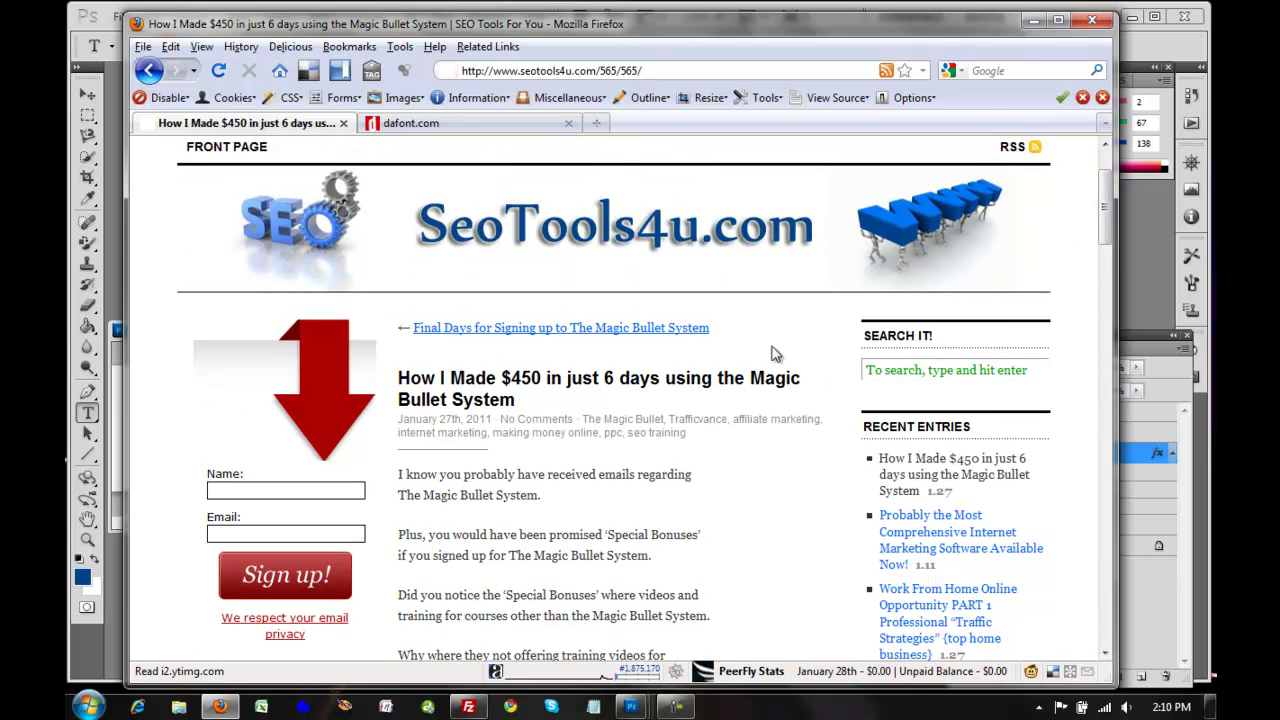